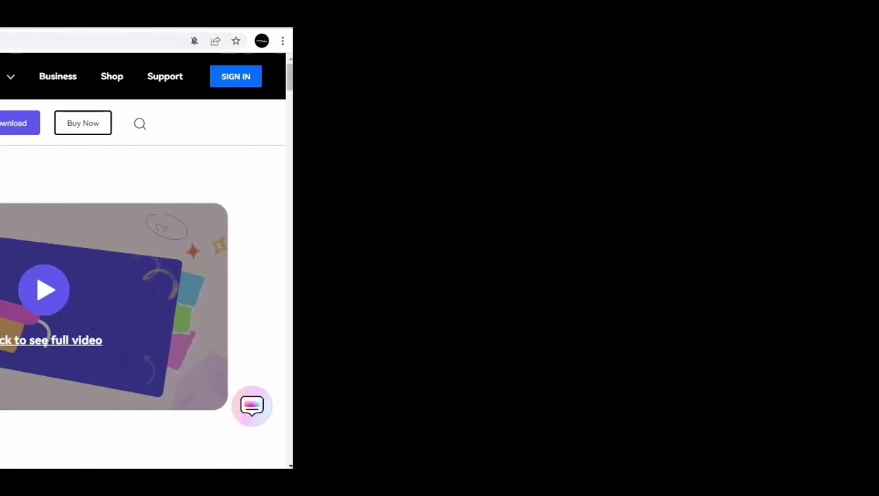
- Look over the Anireel product page, download the free Windows trial and run its installer
scroll(559, 198, "down", 3)
scroll(558, 201, "down", 10)
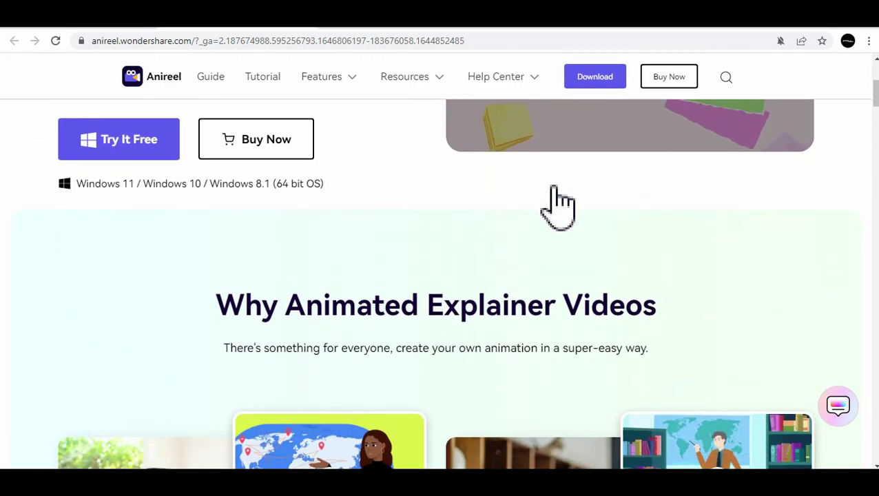
scroll(559, 205, "down", 3)
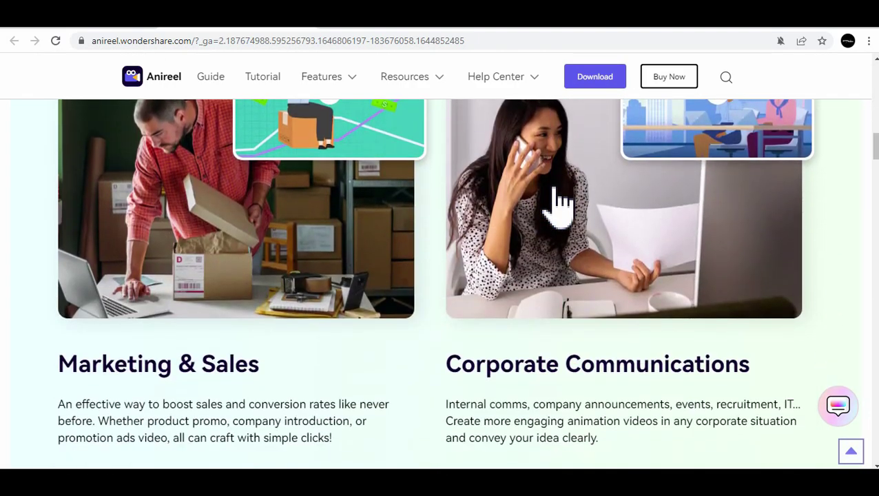
scroll(552, 194, "down", 3)
scroll(549, 197, "up", 15)
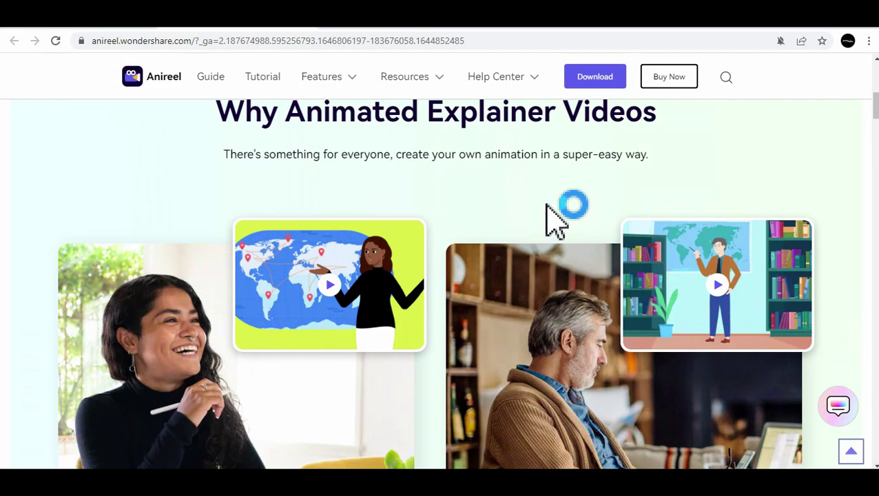
scroll(545, 229, "up", 2)
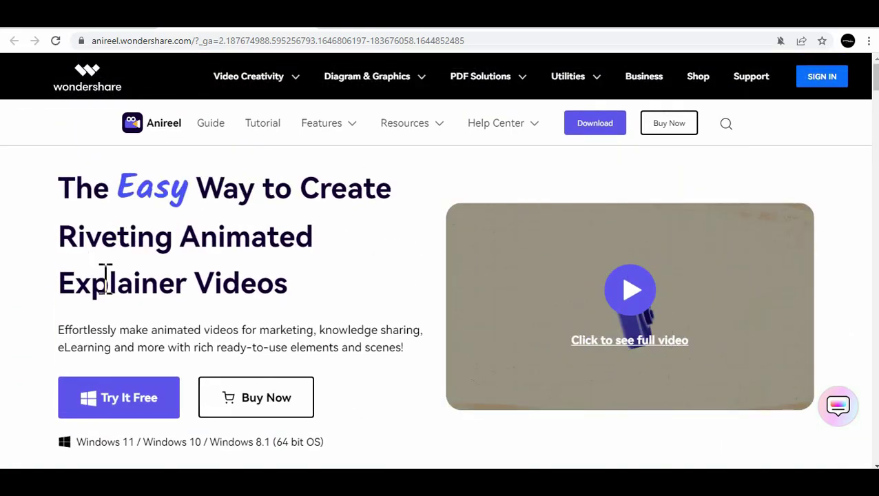
left_click(135, 410)
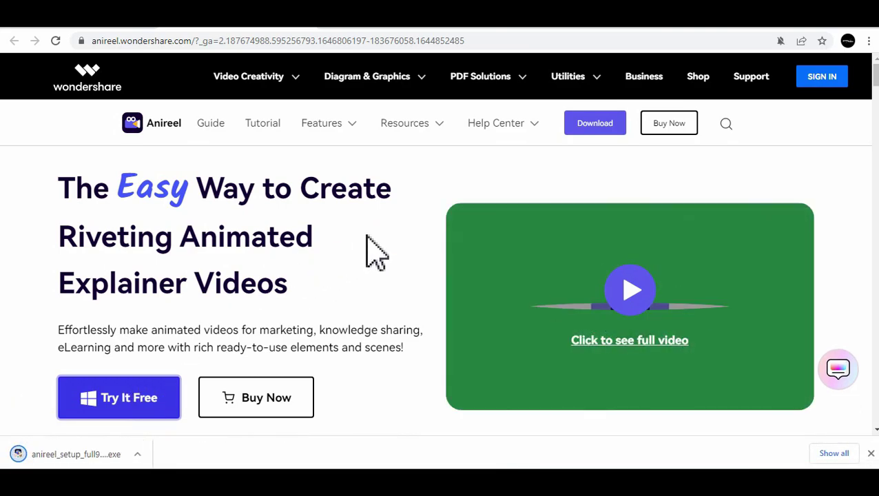
left_click(73, 456)
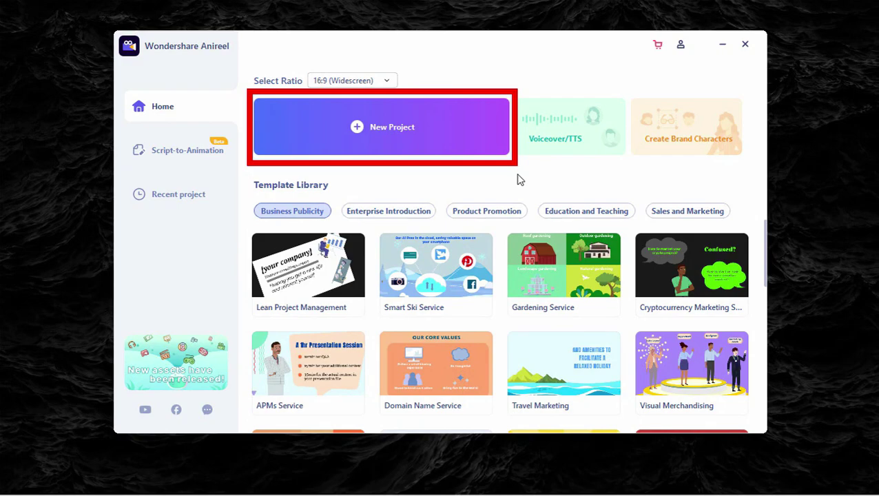
- Create a new 16:9 project and open the Storytelling script template for script-to-animation
left_click(361, 142)
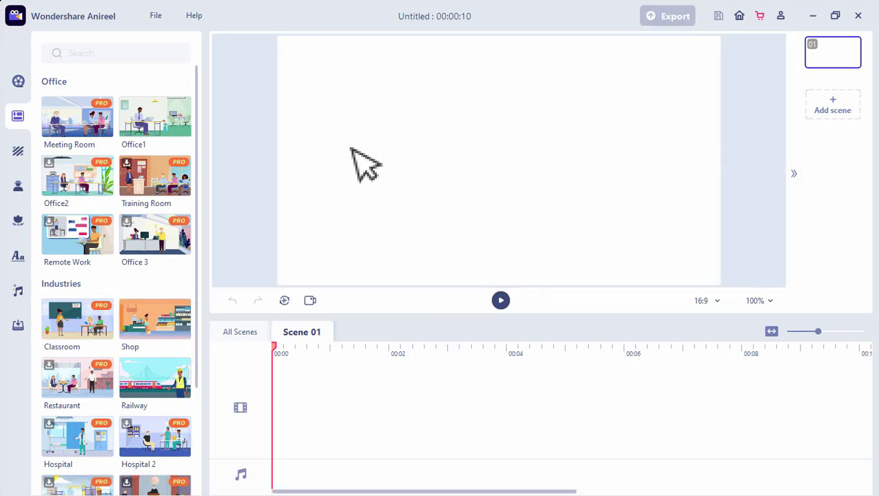
left_click(19, 82)
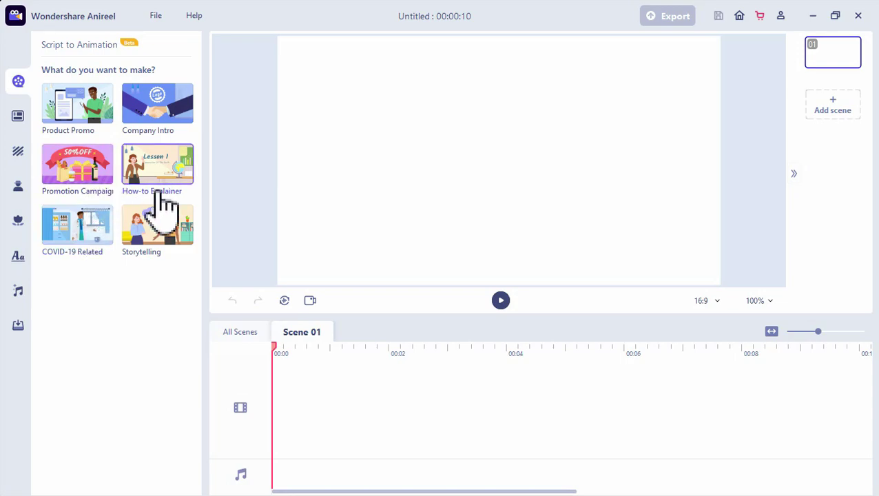
left_click(164, 237)
scroll(102, 181, "down", 3)
scroll(102, 183, "up", 3)
- Replace the Scene 2 intro text with "Today I will share with you the importance of animated visuals in your presentation."
left_click(138, 122)
left_click_drag(160, 121, 27, 118)
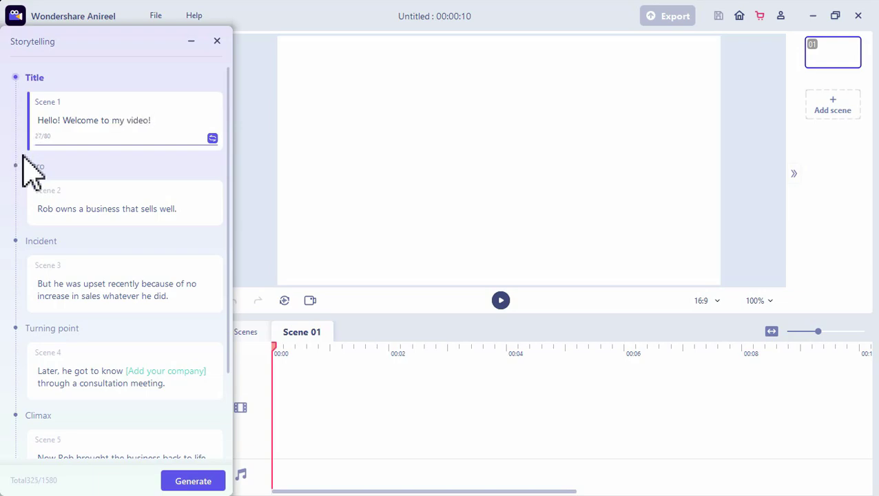
left_click(97, 210)
triple_click(129, 196)
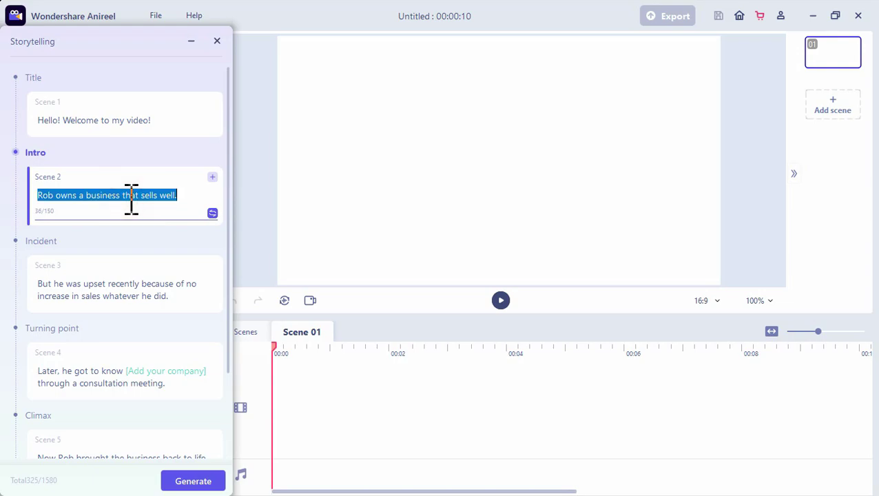
type("T")
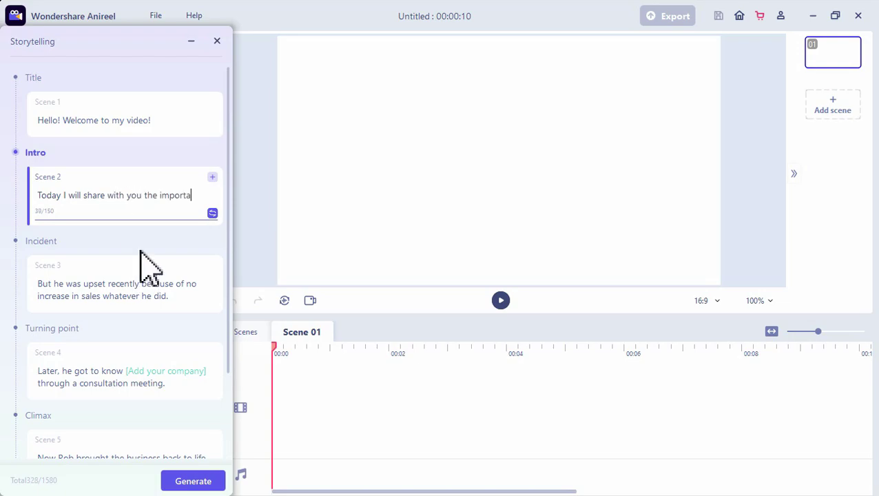
type("of animated visuals in your presentation.")
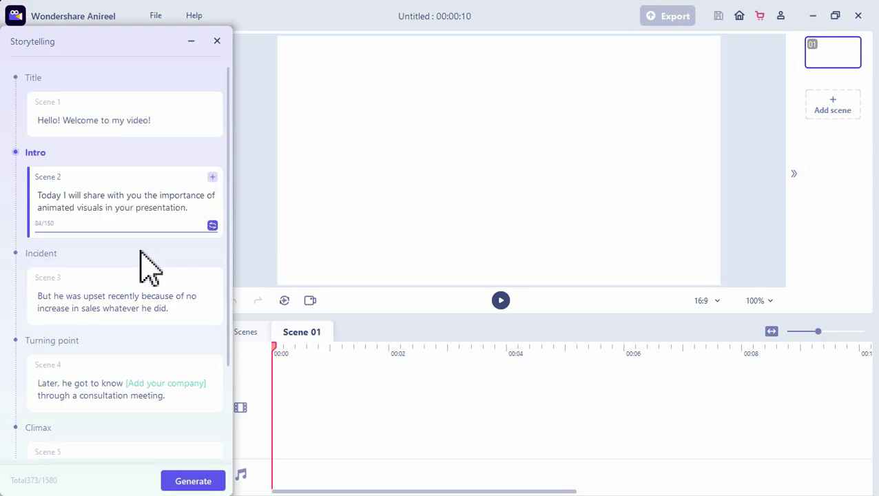
- Review the completed Storytelling script and generate the animation from it, overwriting the existing set
scroll(158, 289, "down", 3)
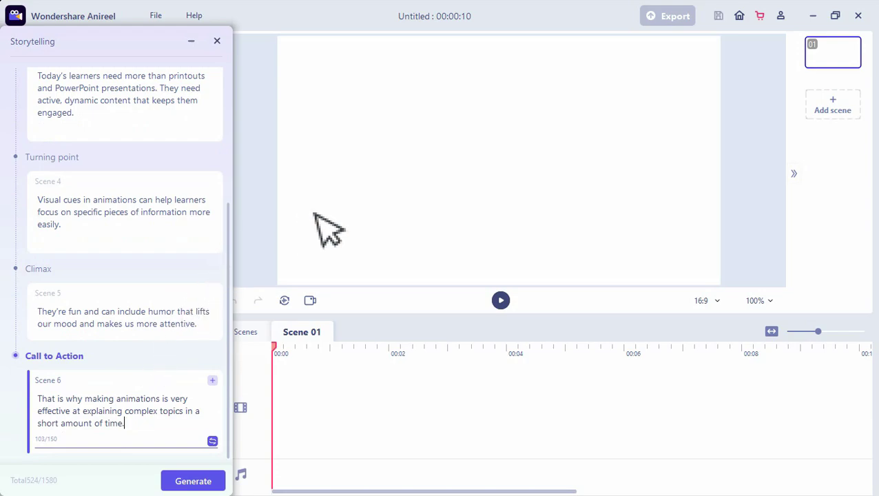
left_click(252, 173)
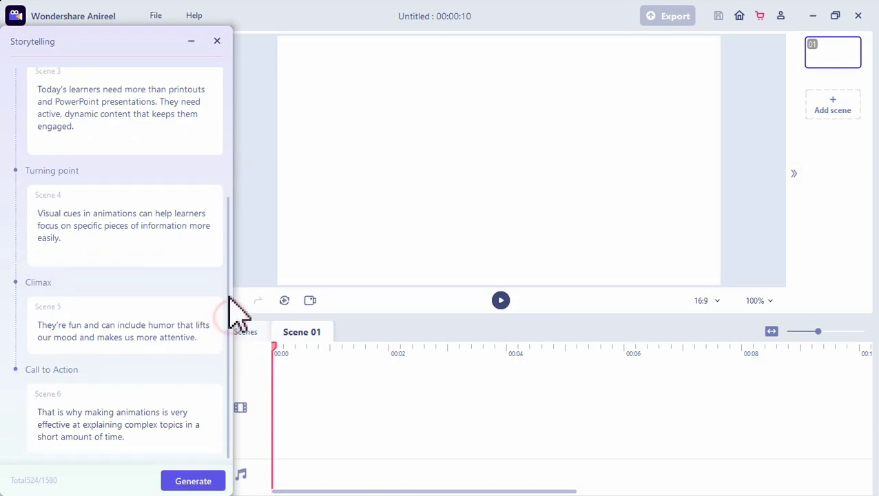
scroll(173, 313, "up", 3)
left_click_drag(228, 228, 227, 410)
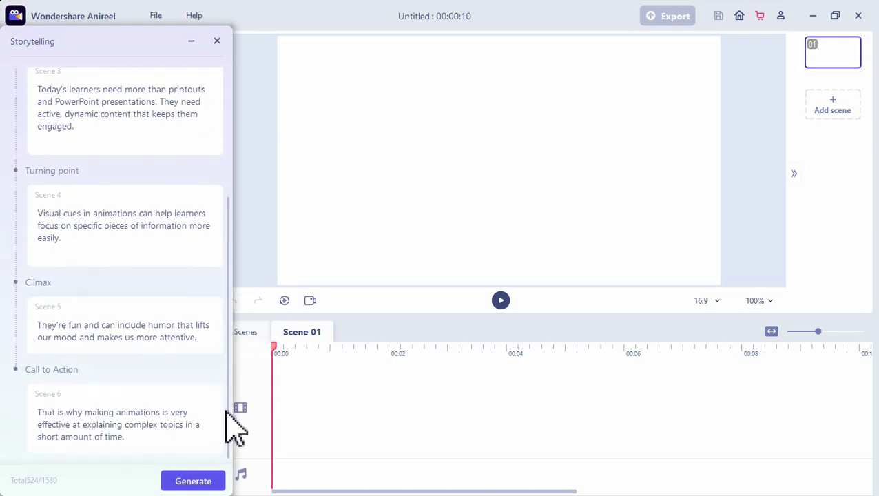
left_click(191, 481)
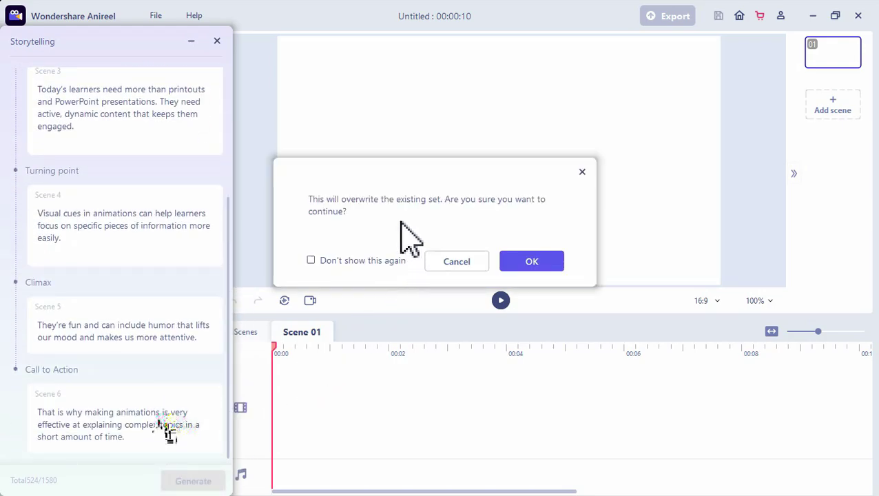
left_click(531, 265)
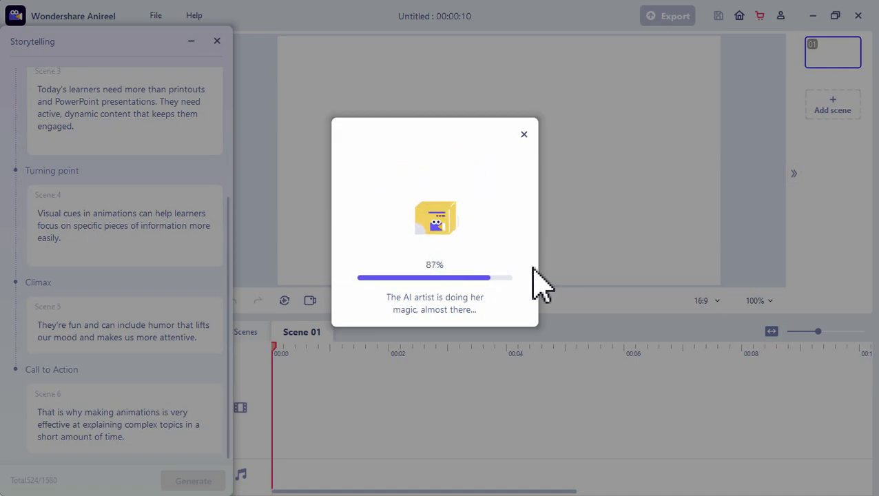
- Play the generated animation, then minimize the script window and return the playhead to the start
key("space")
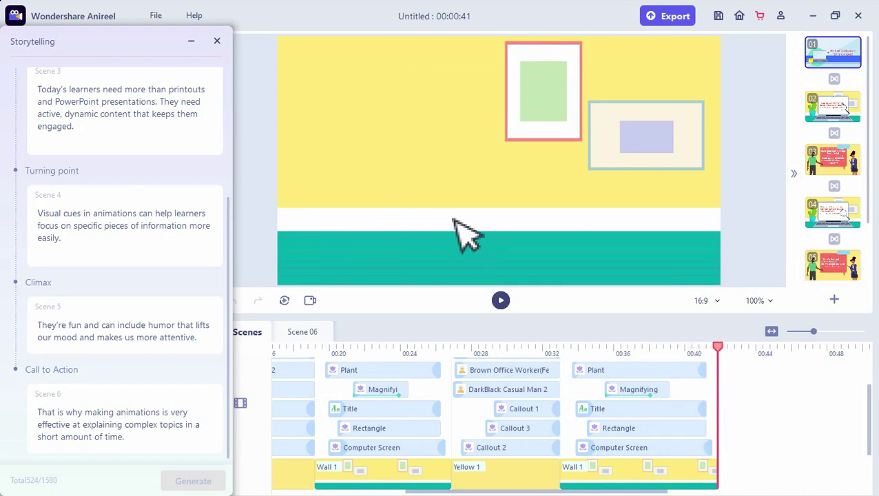
left_click(191, 44)
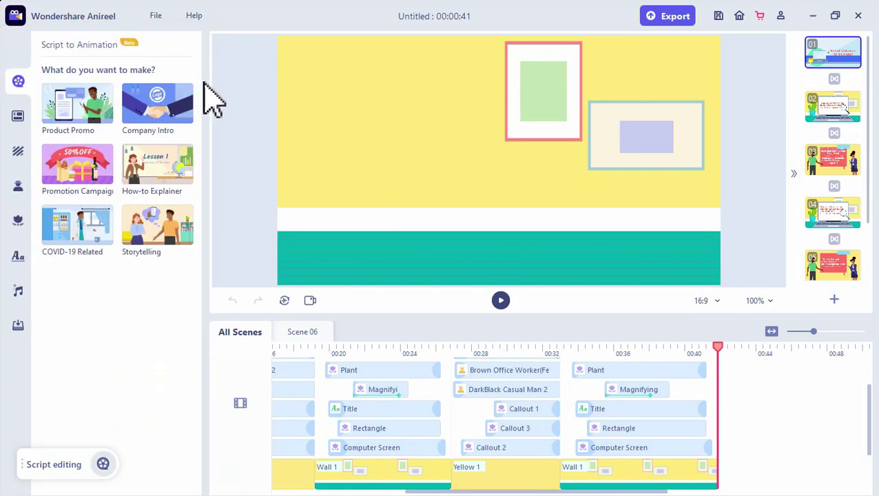
left_click_drag(716, 350, 240, 406)
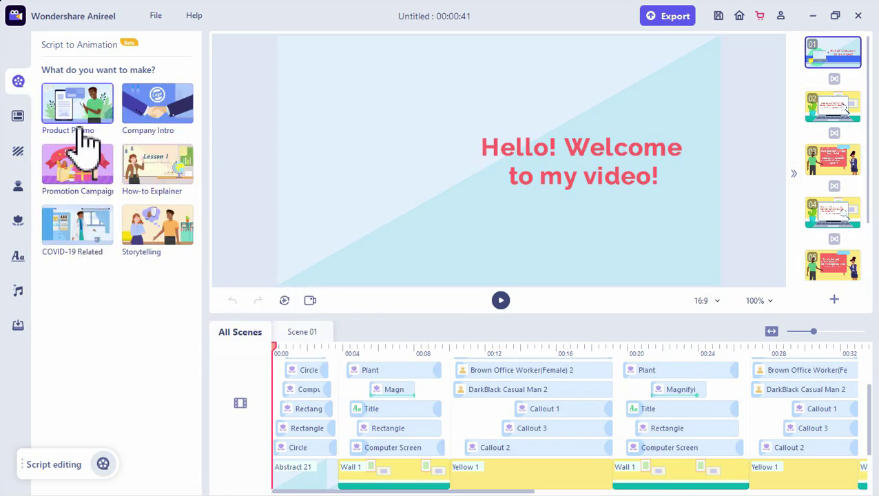
- Start a new project, saving the current one as project2 in the anireel folder
left_click(154, 16)
mouse_move(165, 31)
left_click(309, 29)
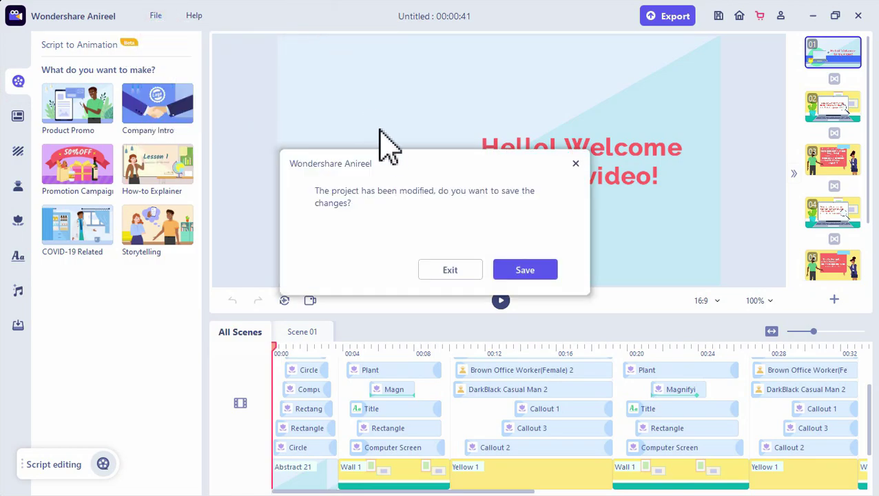
left_click(499, 272)
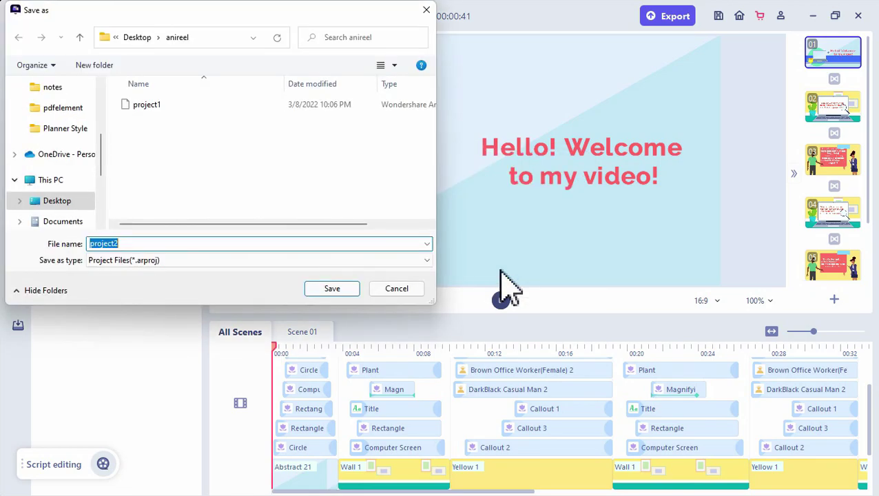
left_click(338, 288)
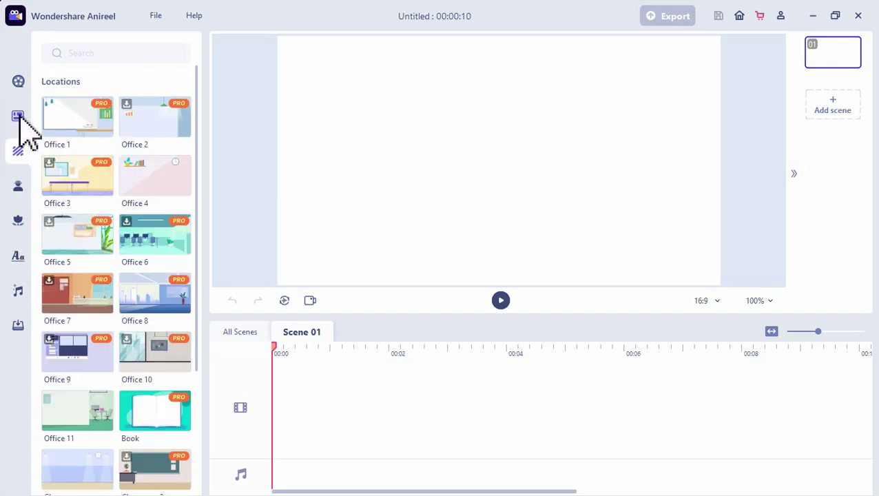
- Browse the ready-made scene library and place the Classroom scene from Industries on the blank canvas
scroll(103, 183, "down", 2)
scroll(114, 193, "down", 10)
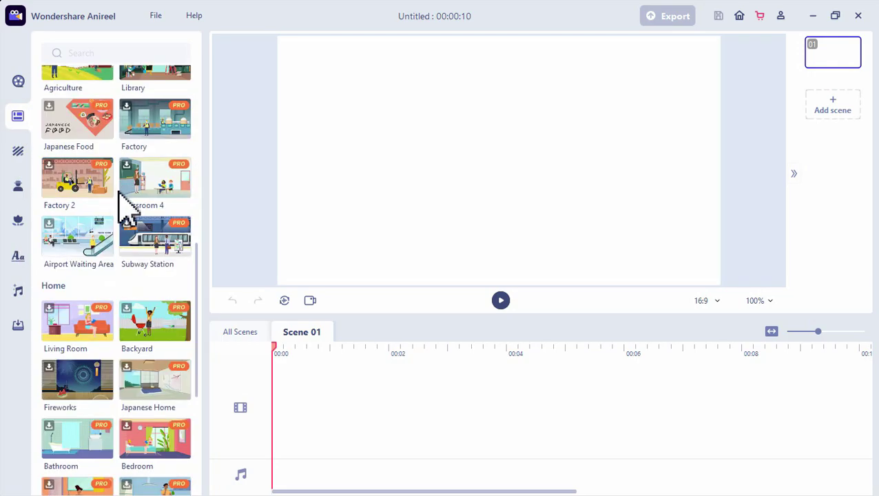
scroll(124, 210, "up", 12)
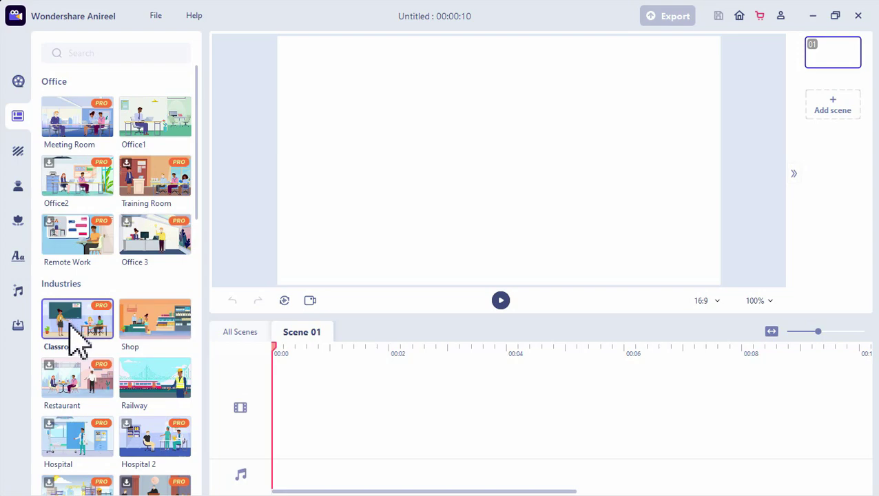
left_click_drag(69, 326, 437, 201)
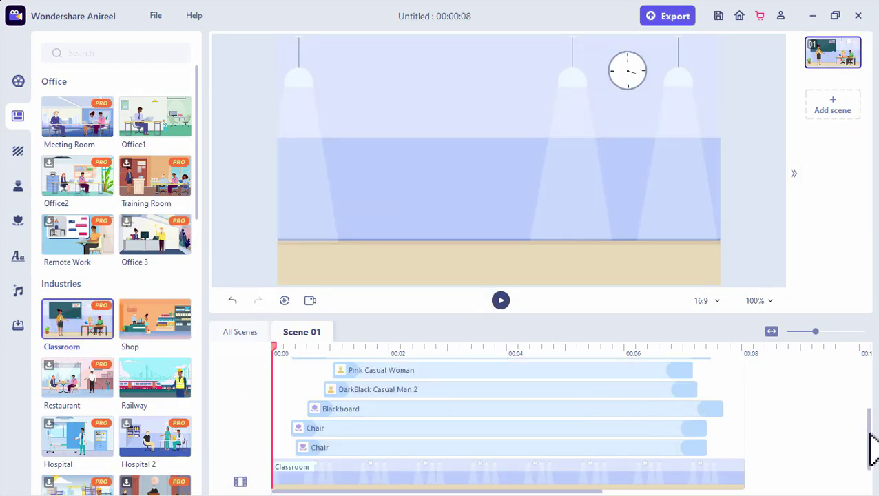
- Play the classroom scene and set the playhead just before the 2-second mark
left_click_drag(871, 436, 872, 491)
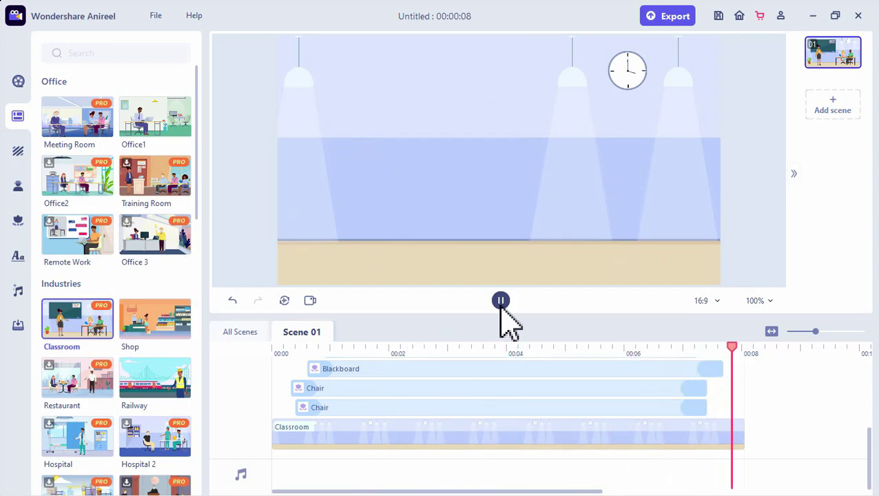
left_click_drag(726, 348, 314, 352)
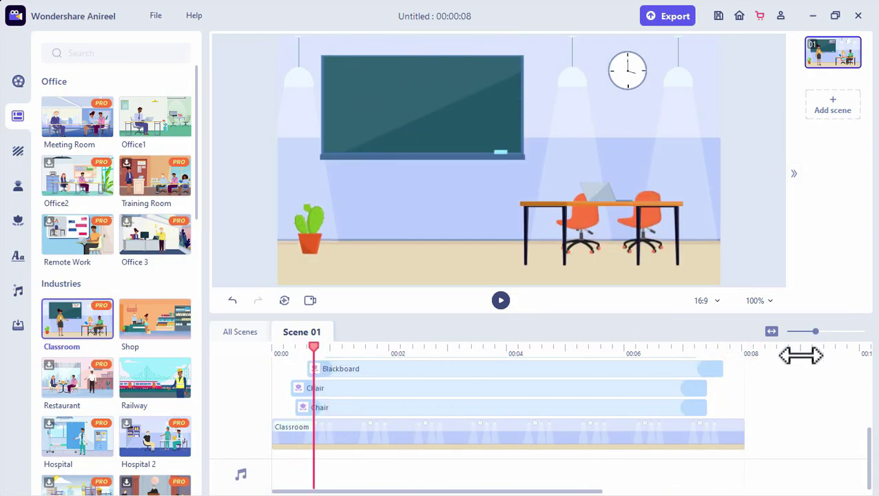
left_click_drag(869, 458, 870, 426)
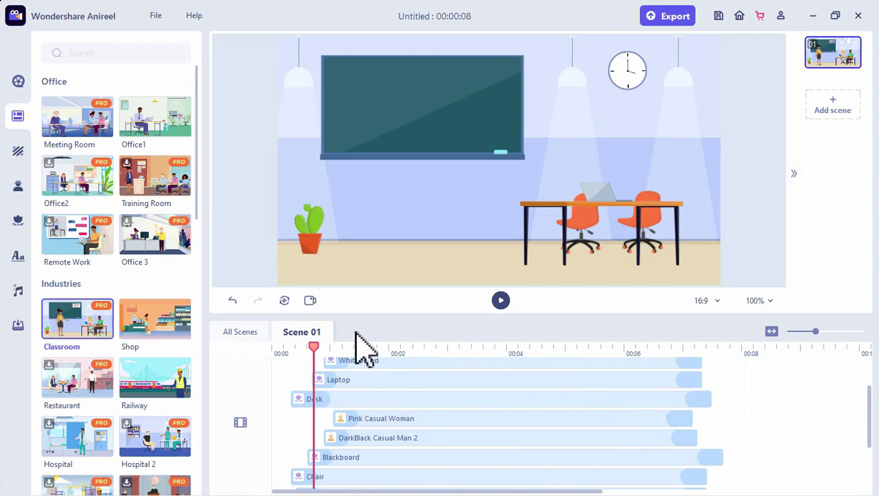
left_click_drag(319, 360, 391, 368)
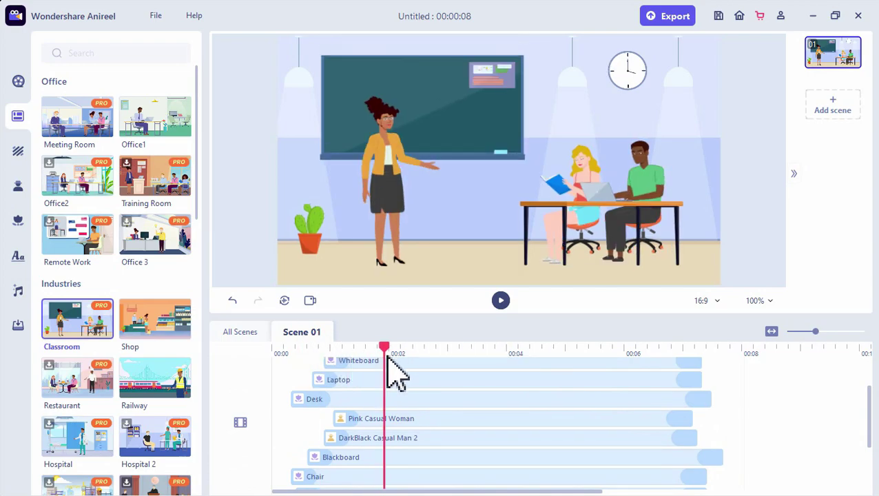
- Change the pose of the man at the desk to Explain and shift him slightly right, clear of the seated woman
left_click(646, 169)
left_click(715, 153)
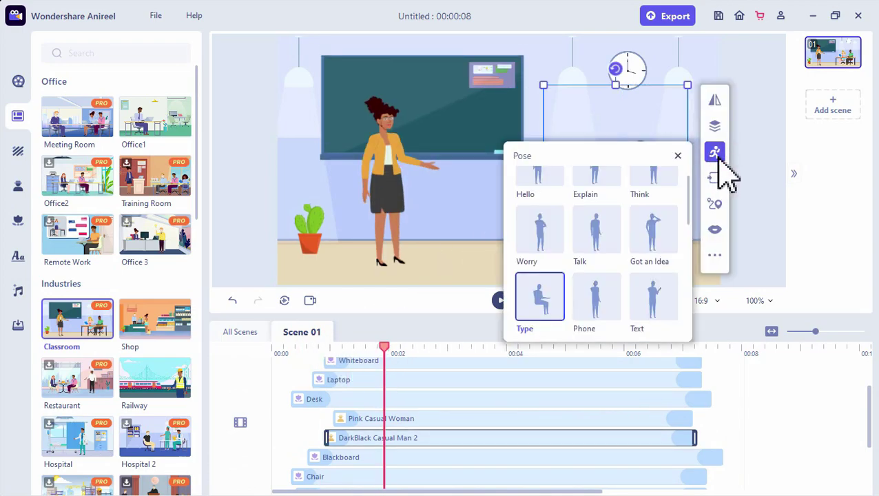
scroll(658, 245, "down", 3)
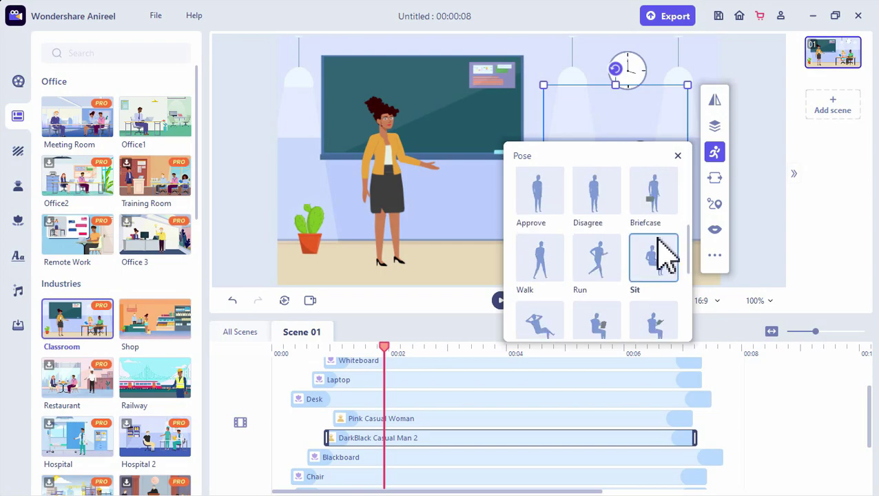
scroll(658, 241, "up", 3)
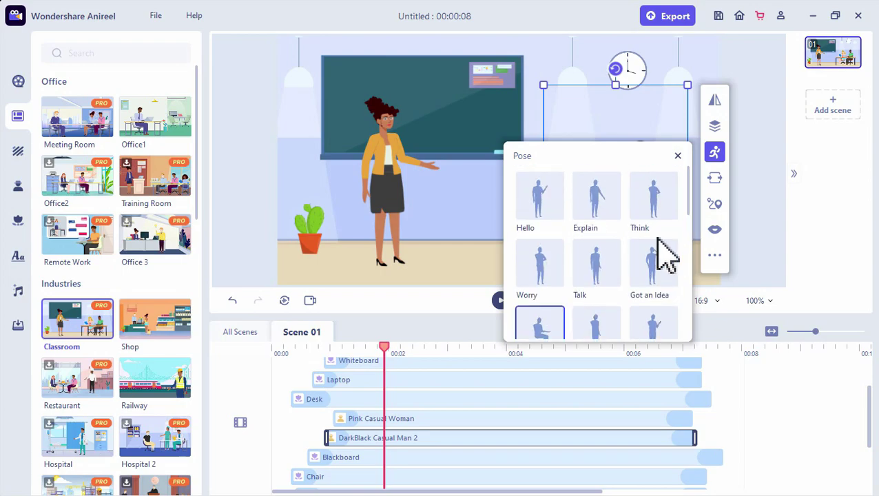
left_click(596, 200)
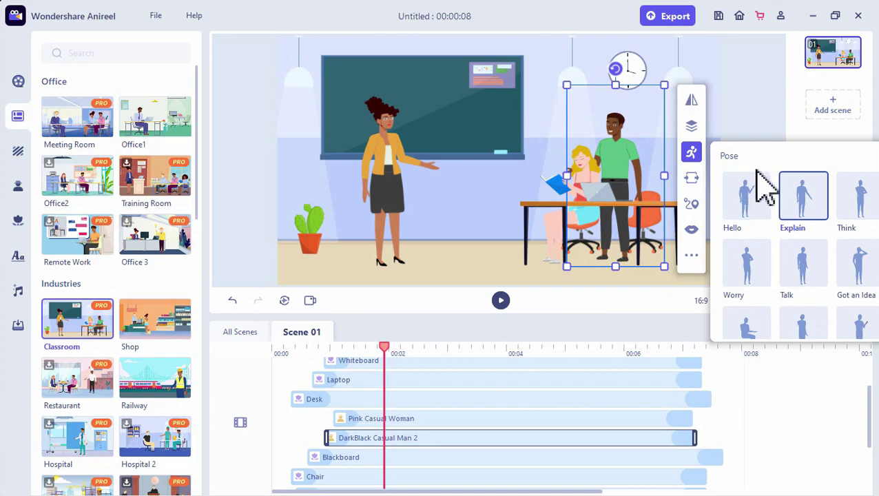
left_click_drag(629, 150, 646, 150)
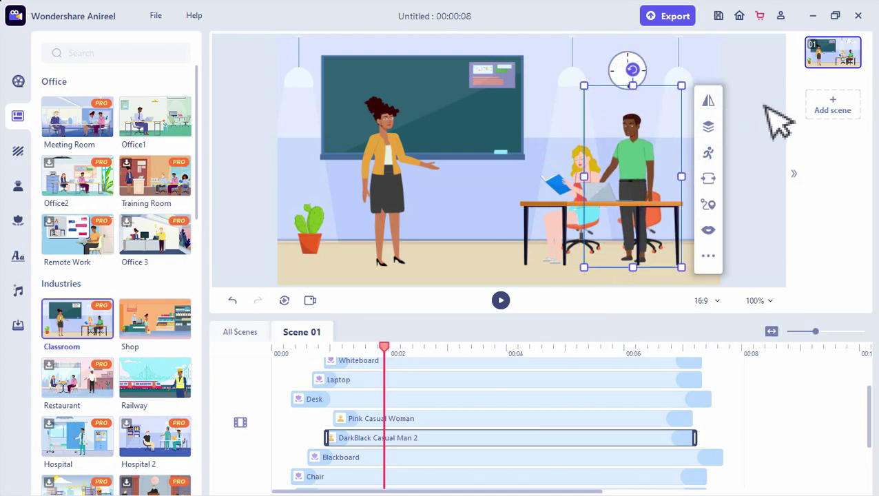
- Set up a text-to-speech line in Bella's voice at maximum pitch reading "Hello students. I am your new teacher. Are you ready to listen?"
left_click(770, 174)
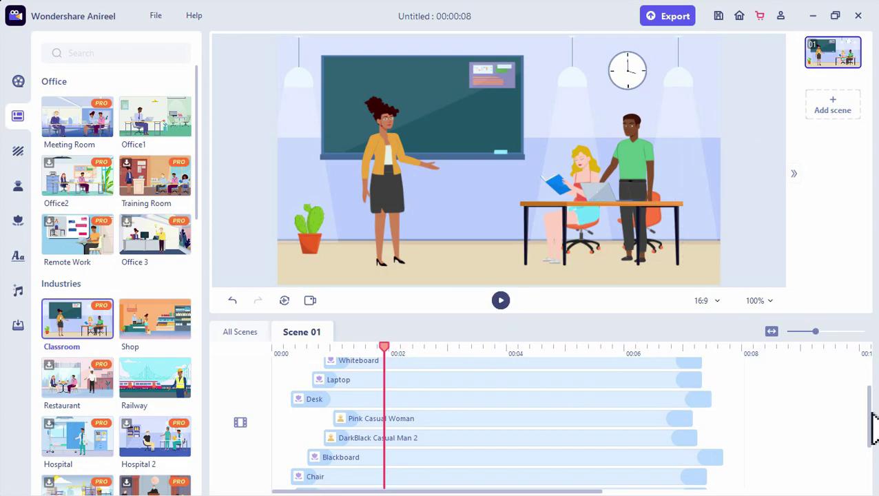
left_click_drag(870, 419, 866, 471)
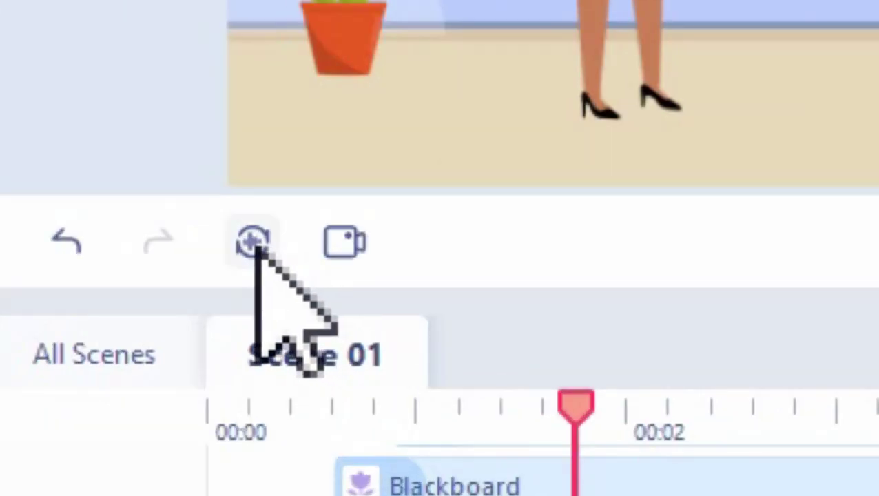
left_click(253, 243)
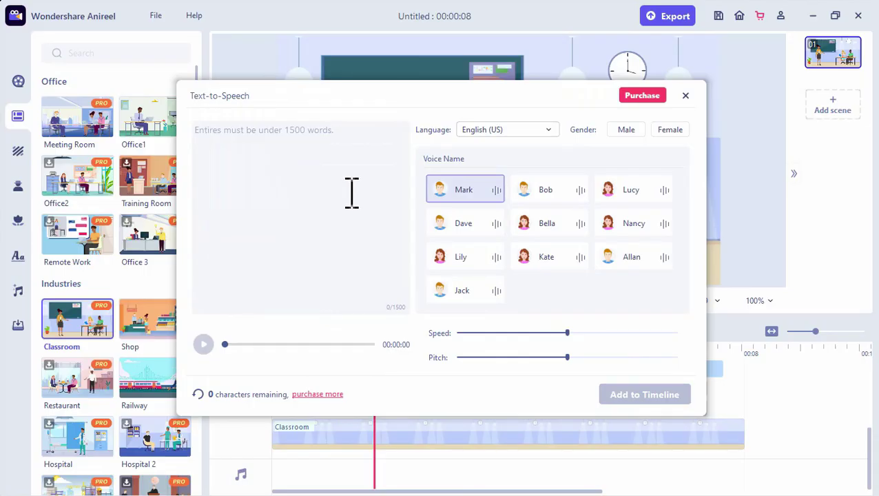
left_click(549, 224)
left_click_drag(567, 358, 687, 377)
left_click(287, 151)
type("He")
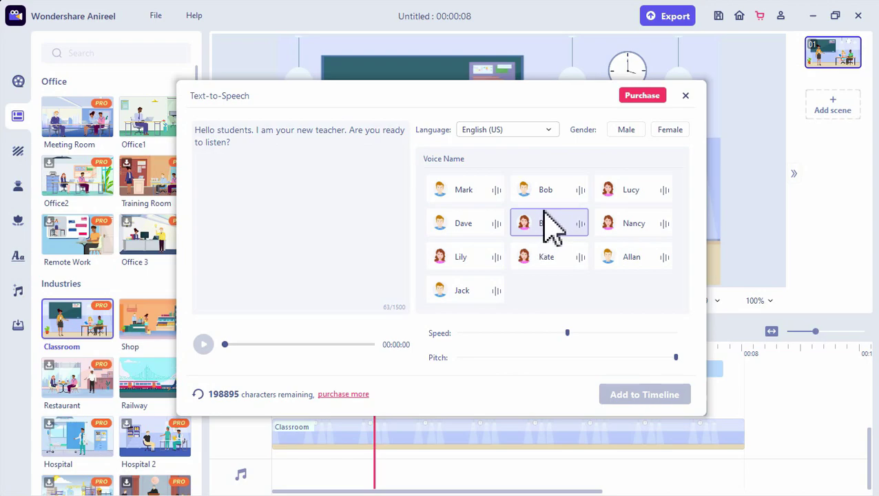
- Generate and preview the teacher's speech at a lower volume, and add it to the timeline
left_click(204, 345)
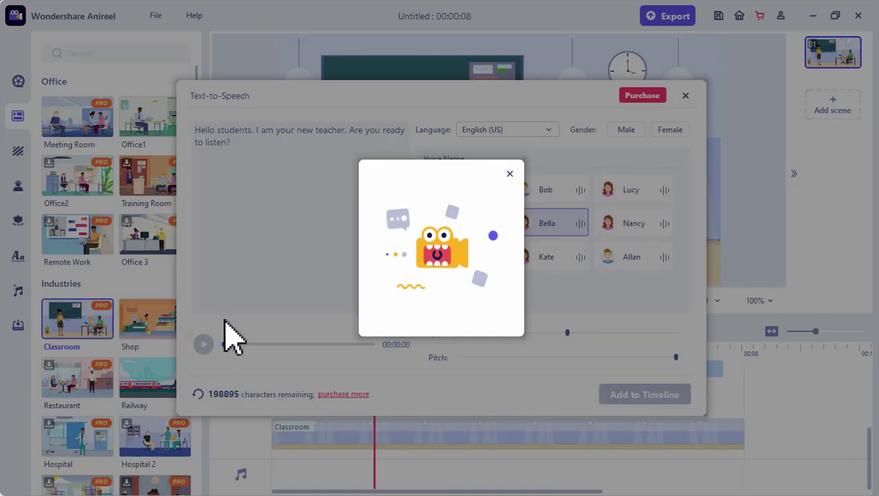
key("XF86AudioLowerVolume")
key("XF86AudioLowerVolume")
key("XF86AudioLowerVolume")
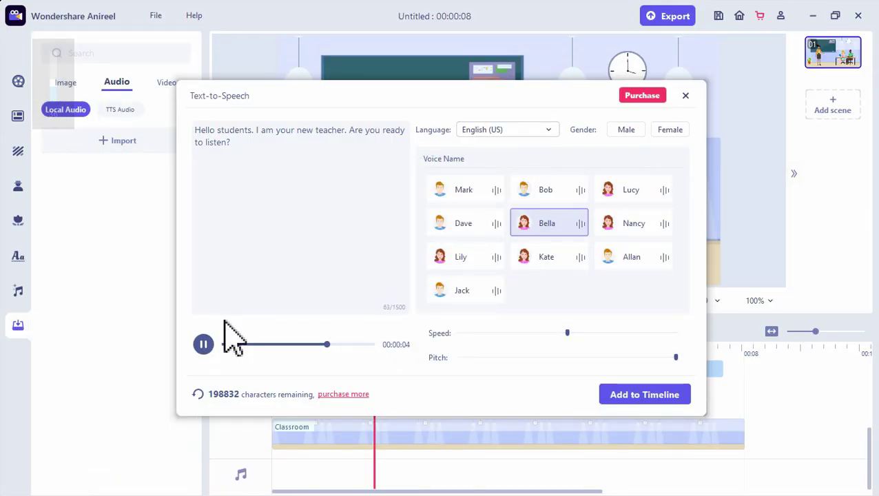
left_click(669, 397)
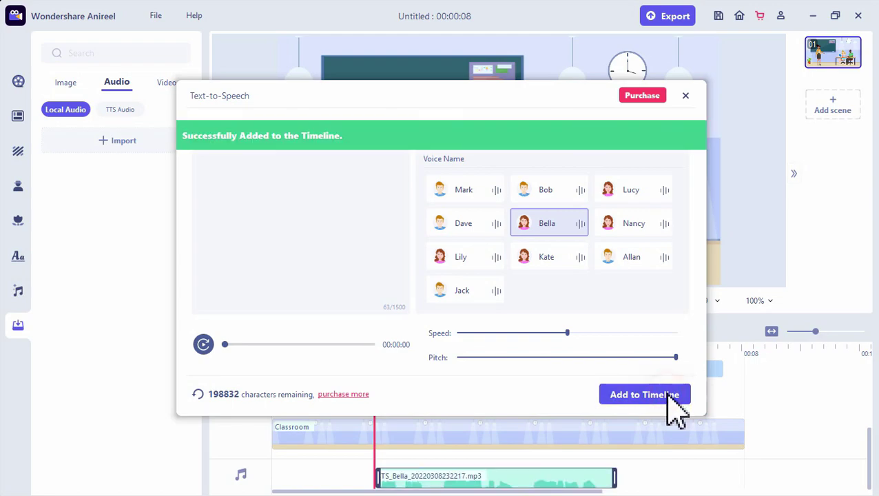
left_click(686, 97)
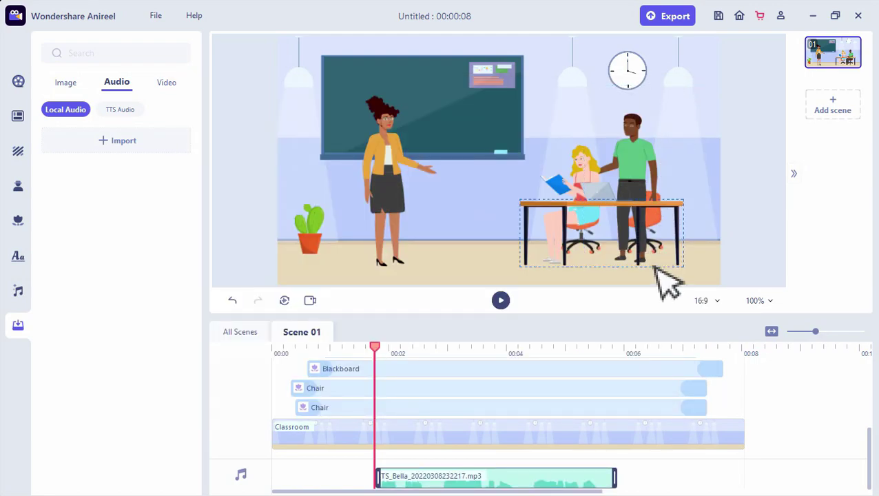
- Shift the Bella speech clip slightly earlier on the audio track, starting at about 1.5 seconds
key("XF86AudioLowerVolume")
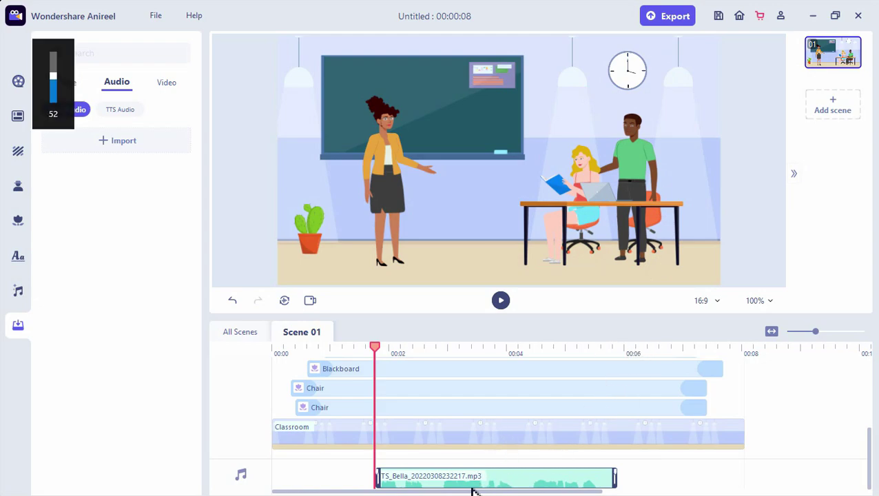
mouse_move(486, 479)
left_mouse_down()
mouse_move(498, 482)
mouse_move(488, 482)
left_mouse_up()
left_click(487, 482)
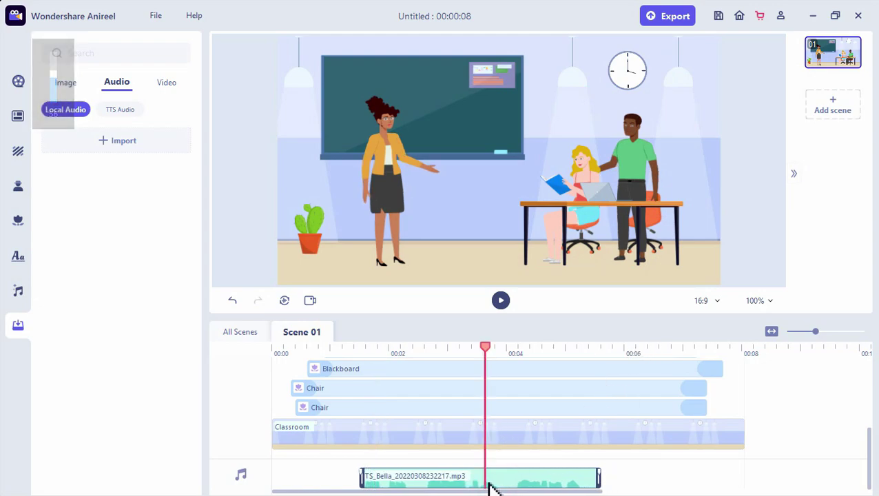
- Lip-sync the female teacher with the TTS_Bella_20220308232217.mp3 audio
left_click(383, 150)
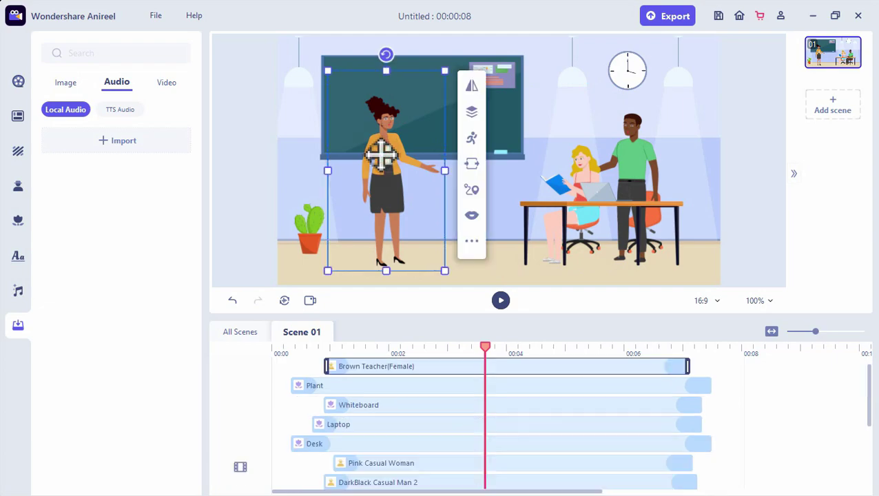
left_click(472, 215)
left_click(573, 269)
left_click(548, 301)
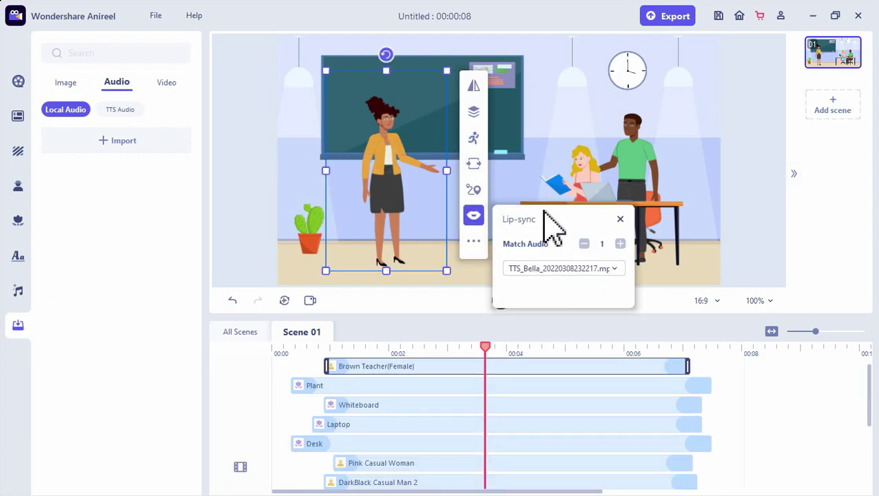
left_click(774, 397)
- Play the scene from just before the Bella speech clip to check the teacher's lip-sync
left_click_drag(870, 403, 872, 483)
left_click_drag(482, 353, 347, 365)
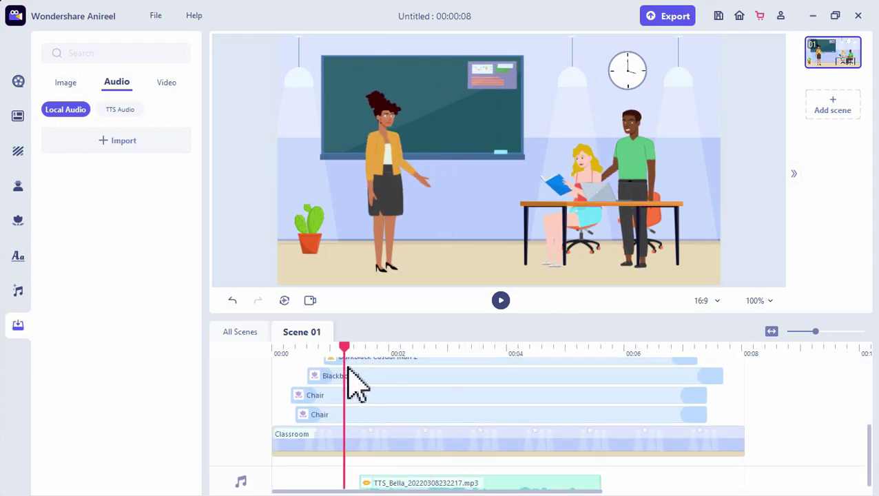
left_click(501, 301)
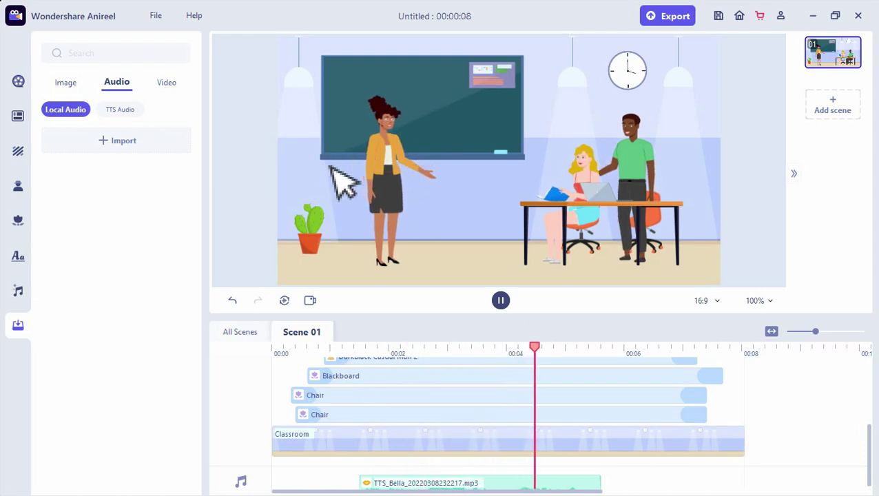
left_click(501, 301)
- Just after the Bella clip, set up a text-to-speech line in Bob's voice at maximum pitch reading "Yes, we are now ready to listen!"
left_click_drag(667, 355, 617, 365)
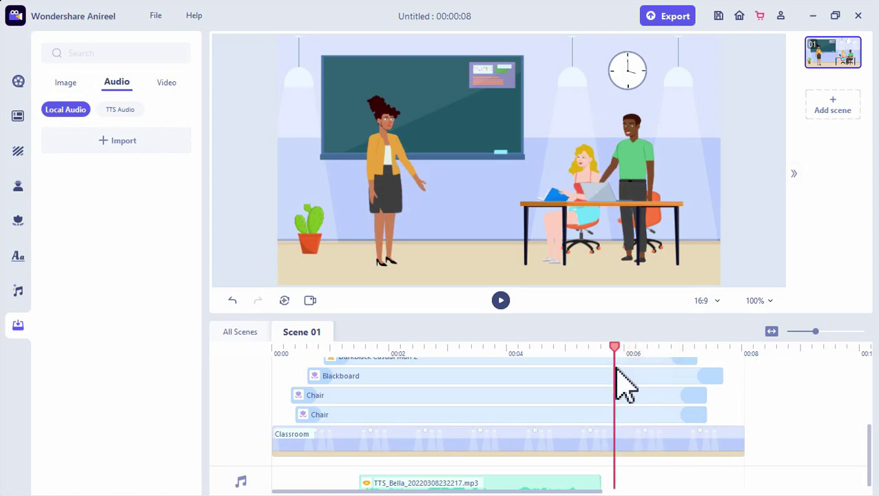
left_click(647, 150)
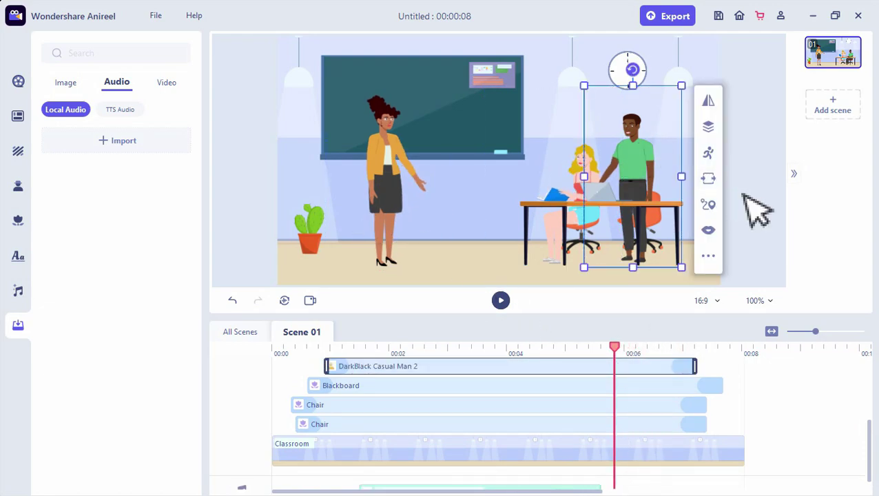
left_click(755, 212)
left_click(285, 301)
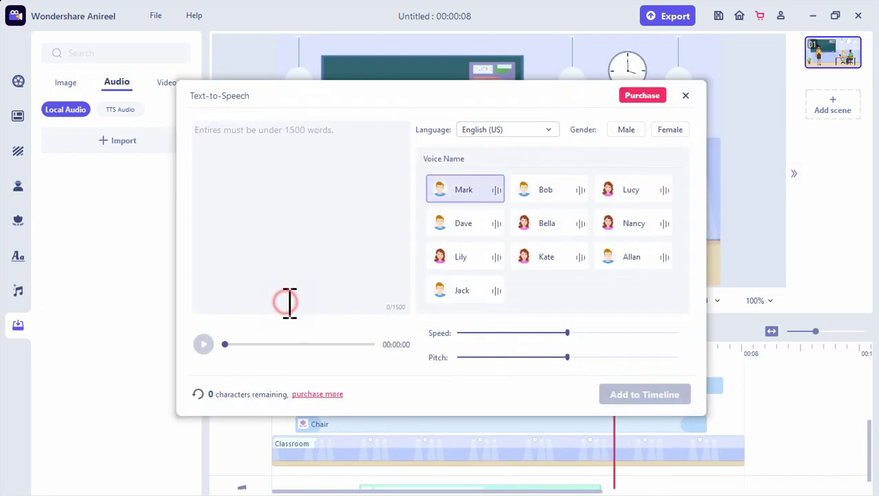
left_click(542, 193)
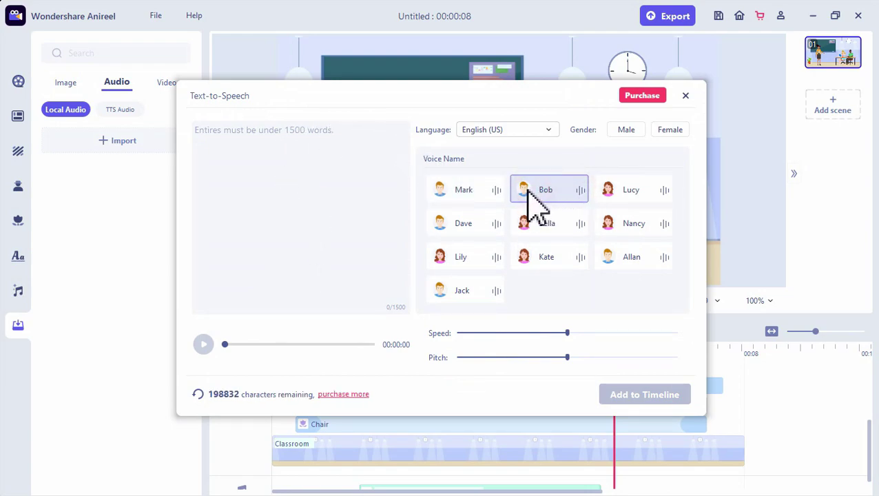
left_click(529, 188)
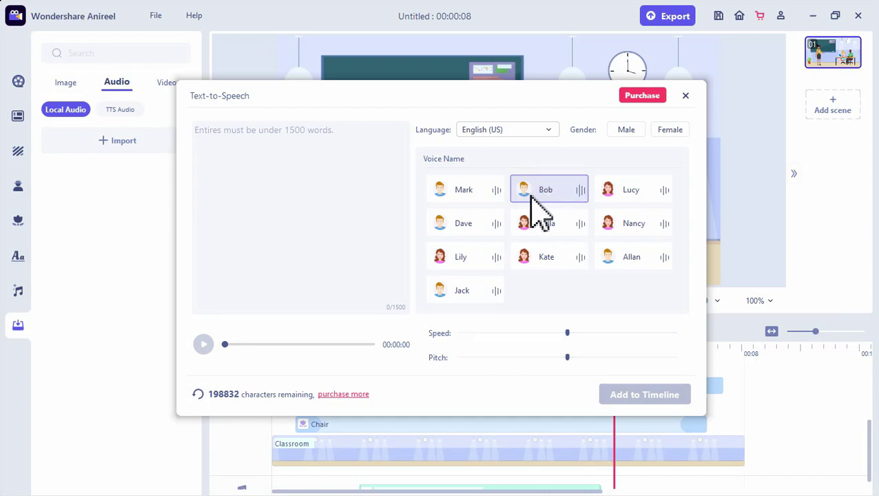
left_click_drag(572, 358, 696, 366)
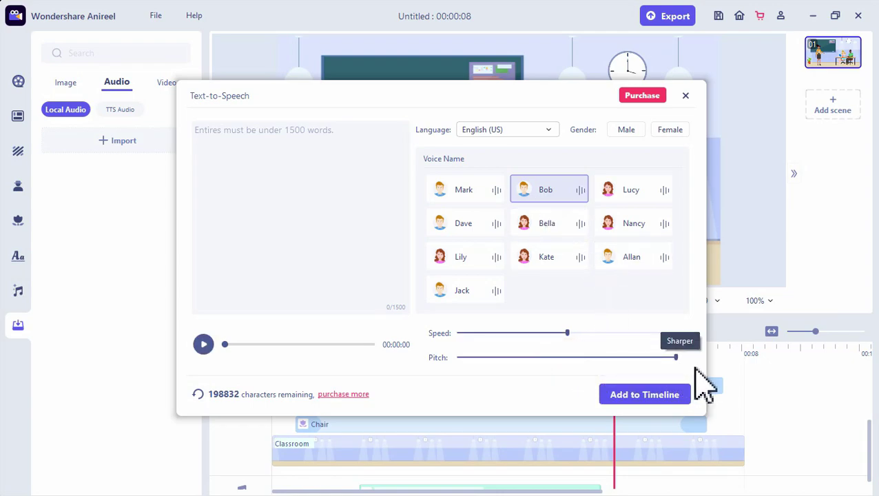
left_click(532, 197)
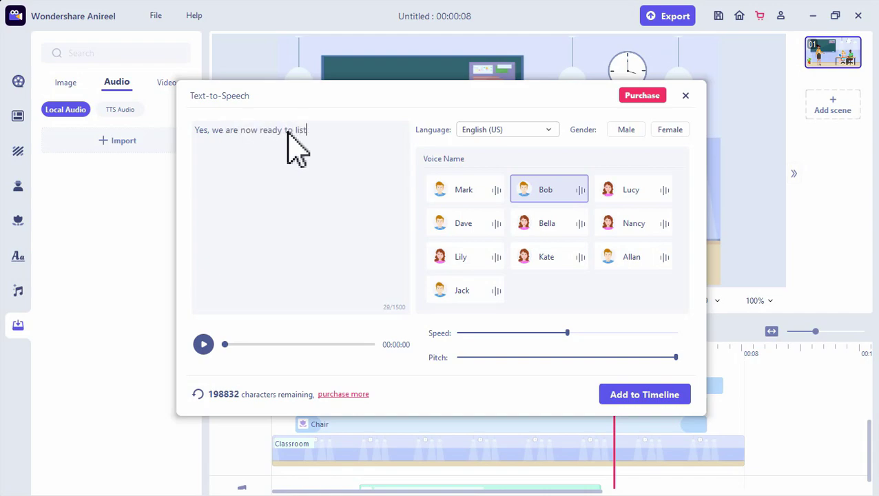
- Preview the Bob speech and add it to the timeline, placed directly against the end of the Bella clip
left_click(203, 343)
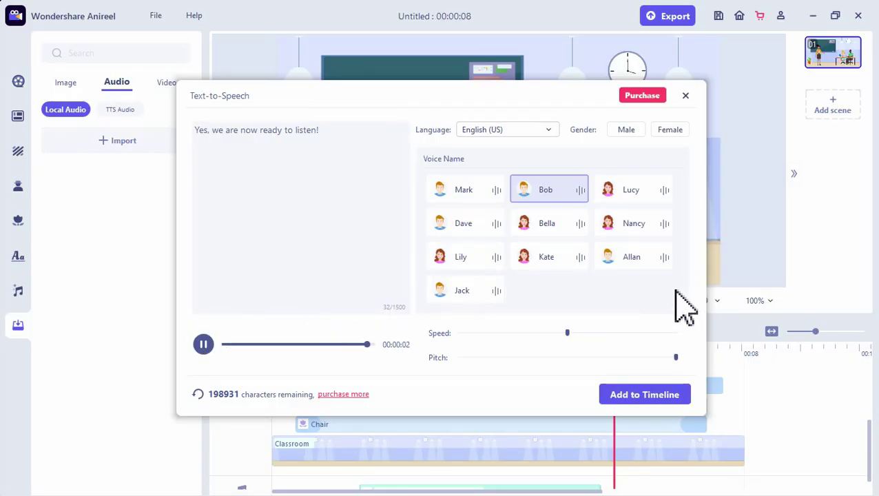
left_click(634, 395)
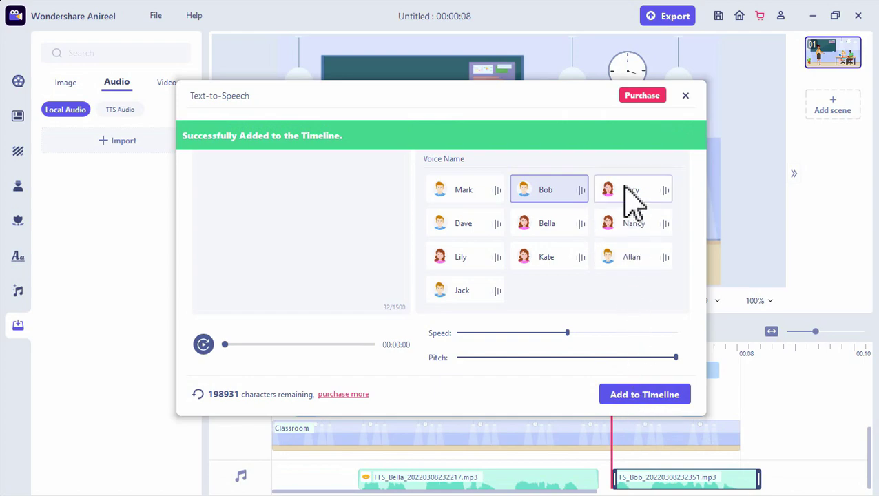
left_click(685, 95)
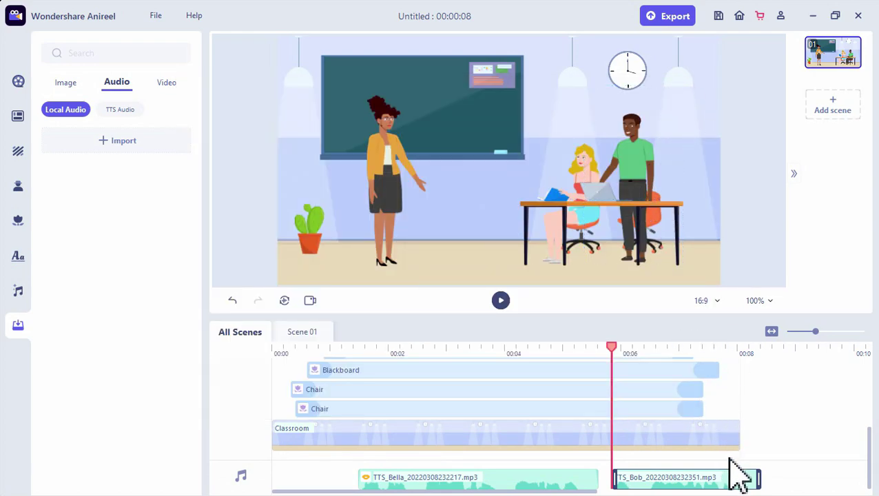
left_click_drag(731, 484, 718, 485)
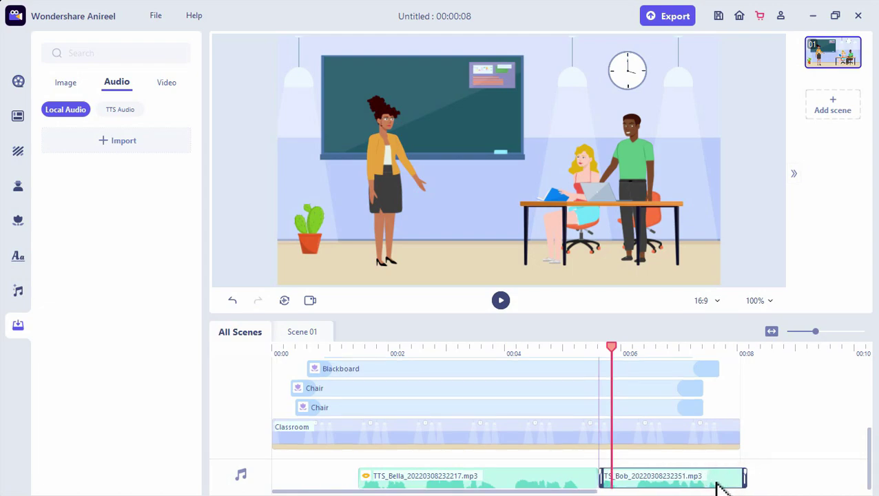
left_click(720, 487)
- Lip-sync the standing man with TTS_Bob_20220308232351.mp3 and play the scene from just before his line
left_click_drag(712, 344, 649, 350)
left_click(632, 140)
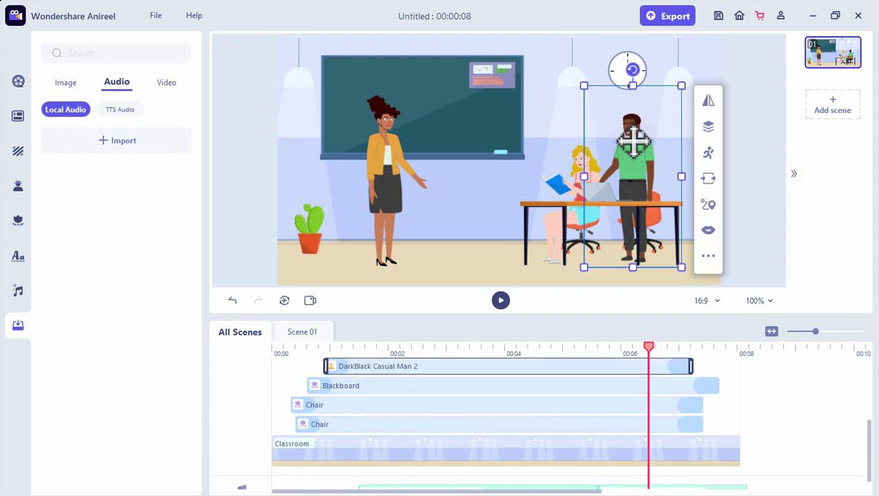
left_click(709, 230)
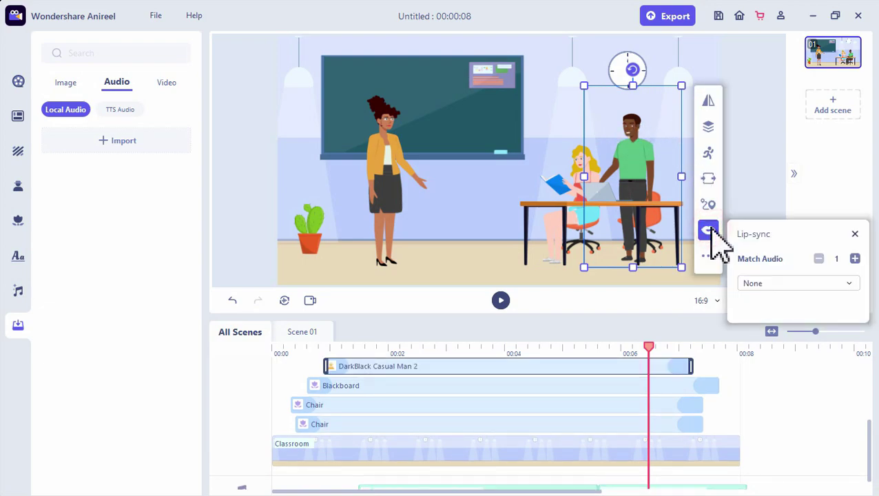
left_click(777, 284)
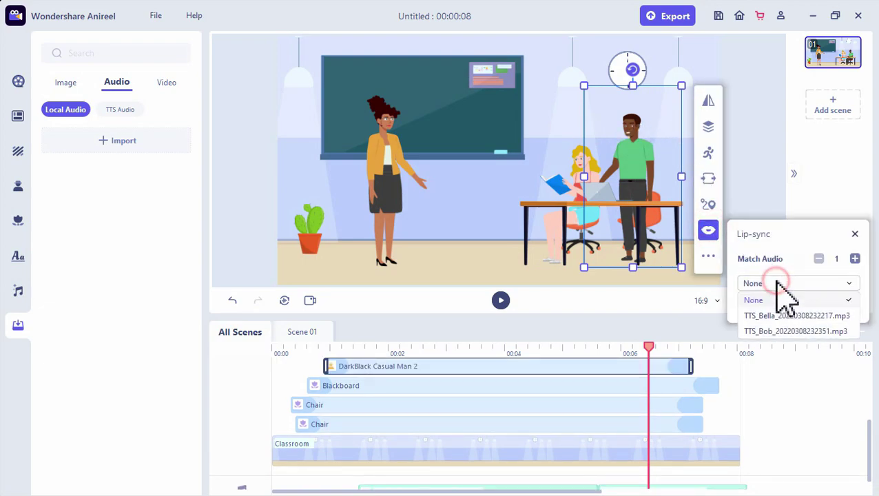
left_click(777, 332)
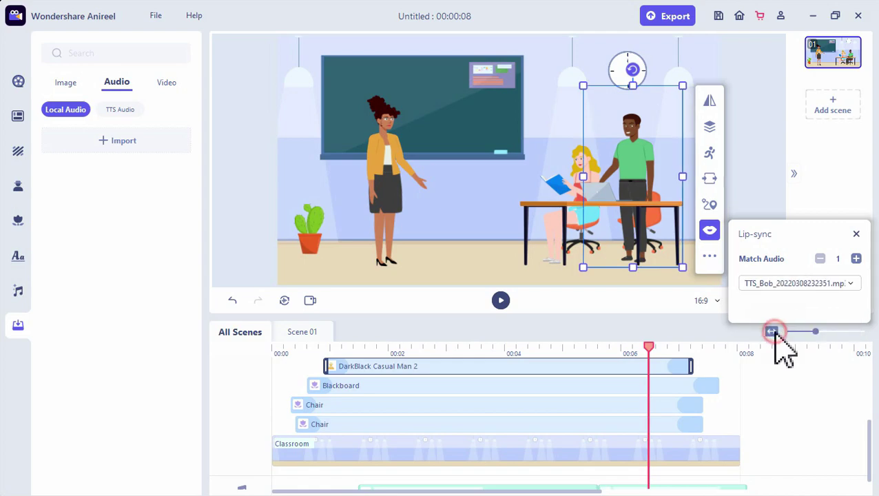
left_click(777, 414)
left_click_drag(646, 348, 584, 359)
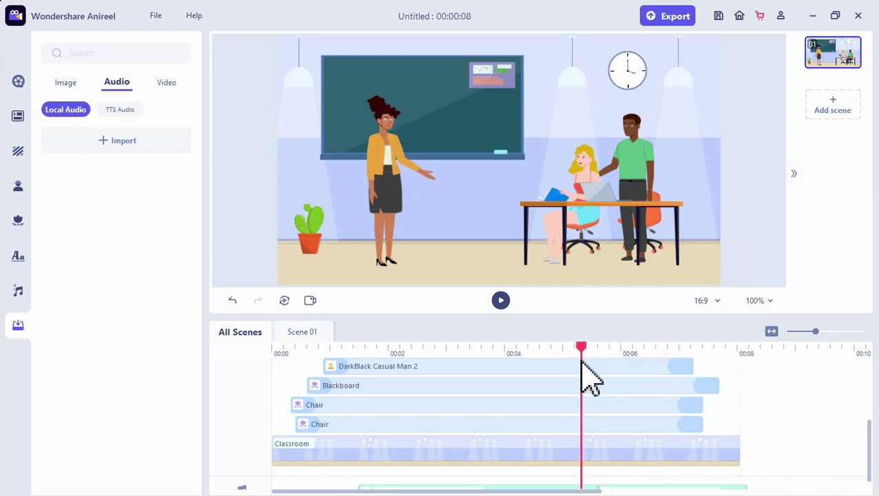
left_click(501, 303)
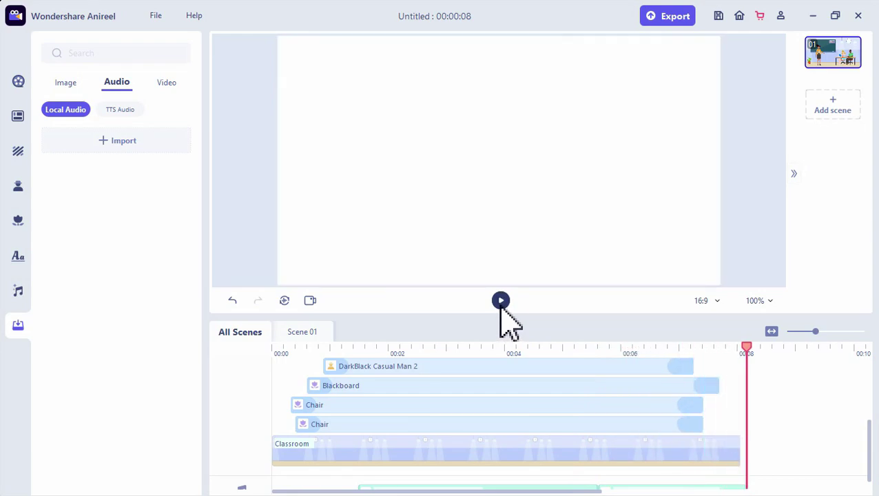
- Extend the Classroom background and scene elements on the timeline to about 8.7 seconds, past the end of the Bob speech clip
left_click_drag(758, 448, 725, 386)
left_click_drag(875, 414, 870, 414)
left_click_drag(655, 492, 503, 492)
left_click_drag(533, 355, 465, 362)
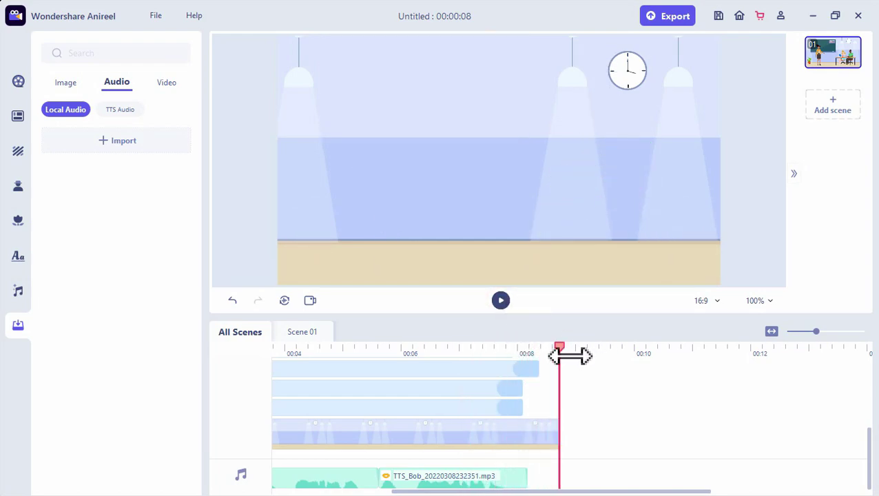
- Play back the extended classroom scene to review both lip-synced speech lines
left_click_drag(560, 350, 541, 353)
left_click(500, 301)
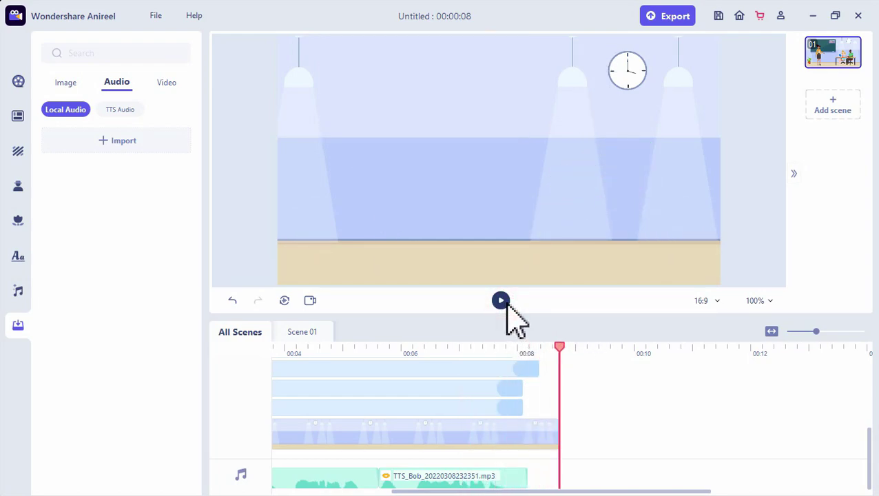
left_click(502, 301)
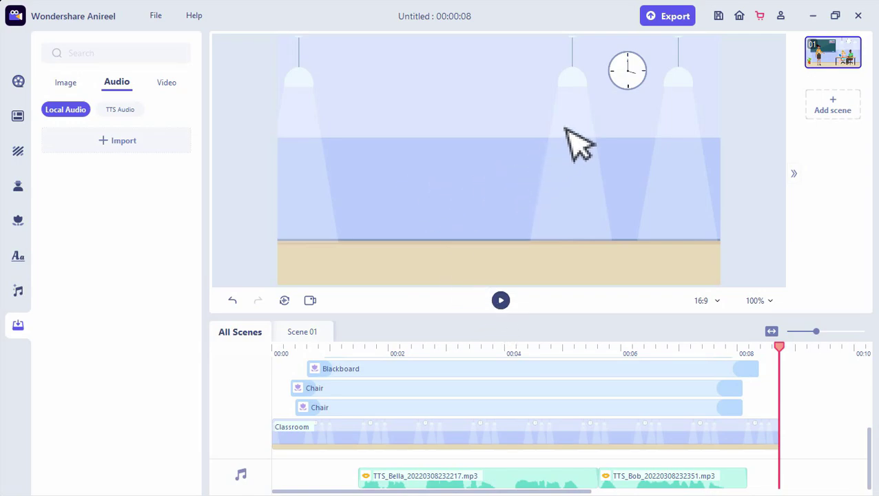
- Browse the ready-made scene templates and add a new blank scene after the classroom scene
left_click(17, 117)
scroll(118, 157, "down", 15)
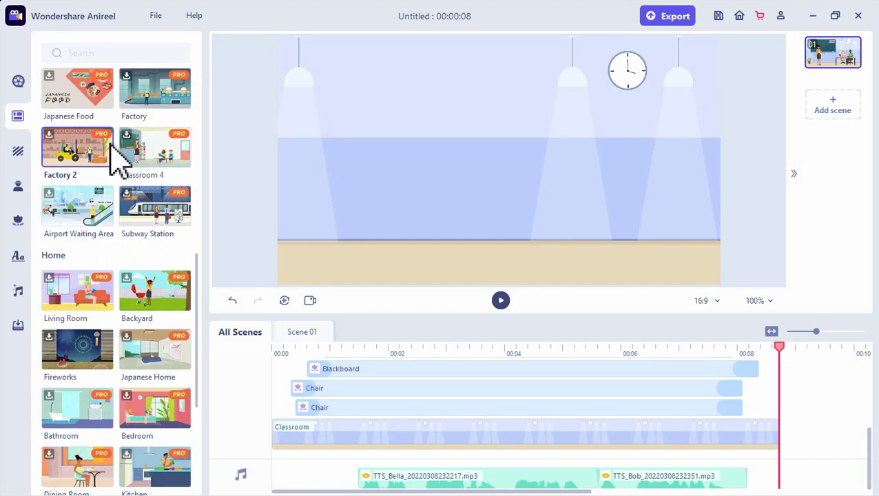
scroll(131, 234, "up", 15)
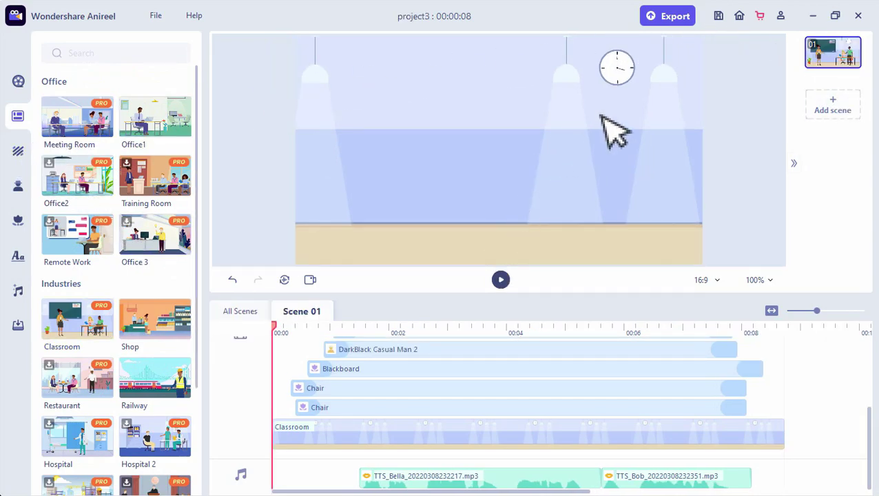
left_click(831, 104)
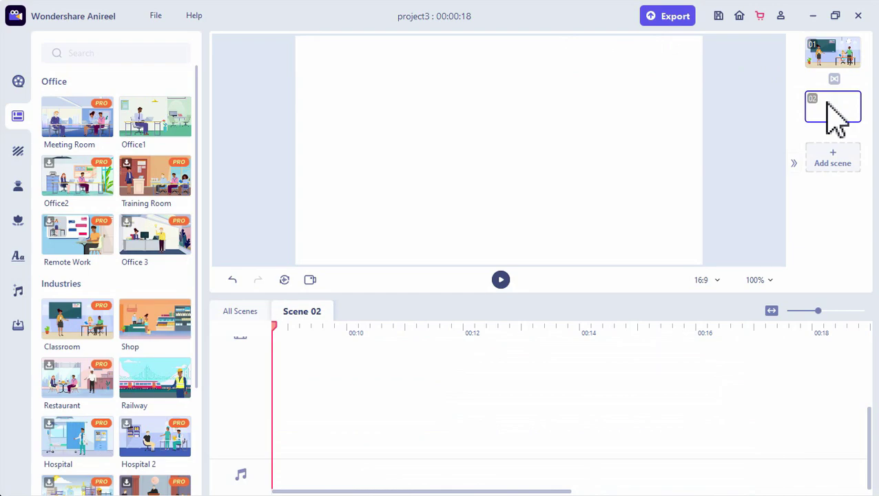
- Find the Farmland background in the background library and place it in Scene 02
left_click(18, 152)
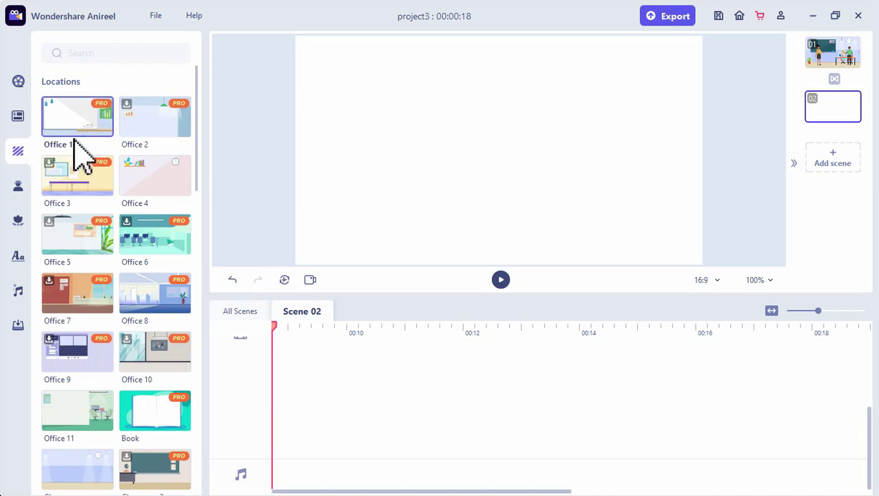
scroll(141, 151, "down", 4)
scroll(143, 147, "down", 10)
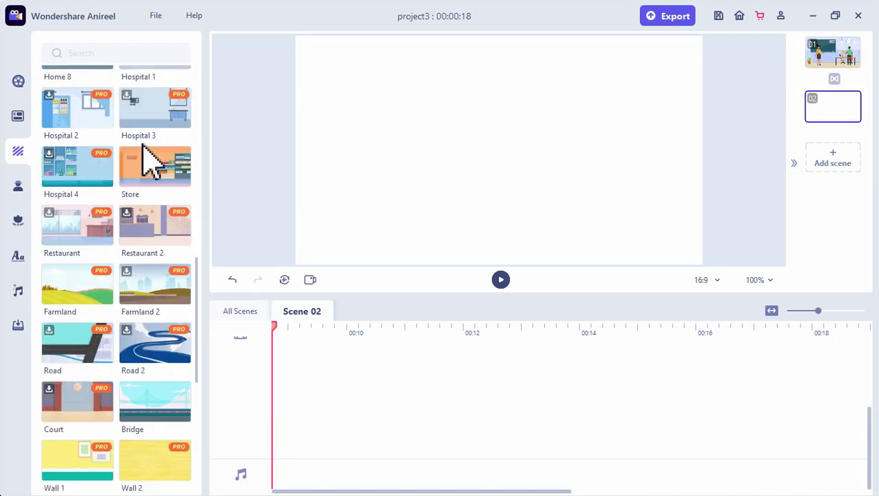
scroll(151, 162, "down", 2)
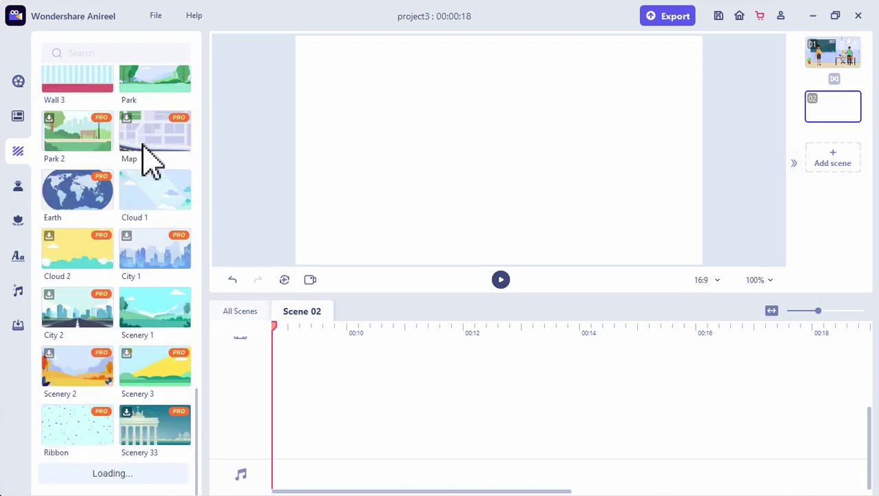
scroll(152, 162, "up", 5)
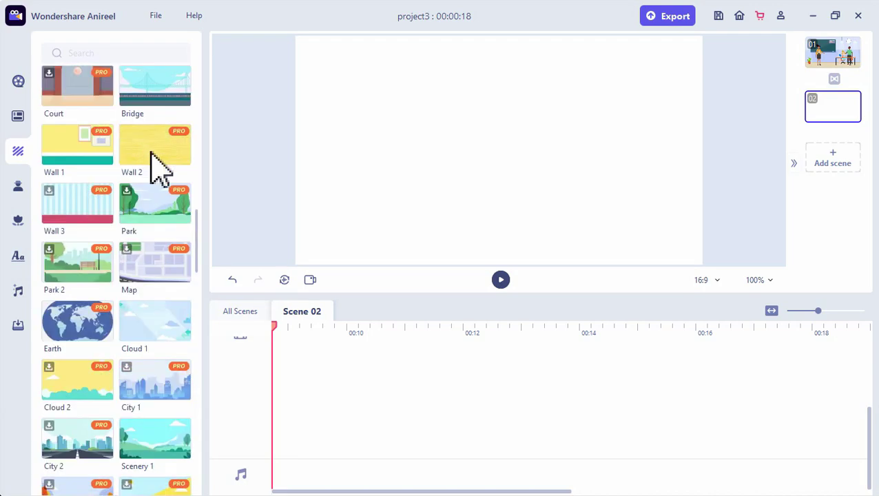
scroll(166, 289, "up", 15)
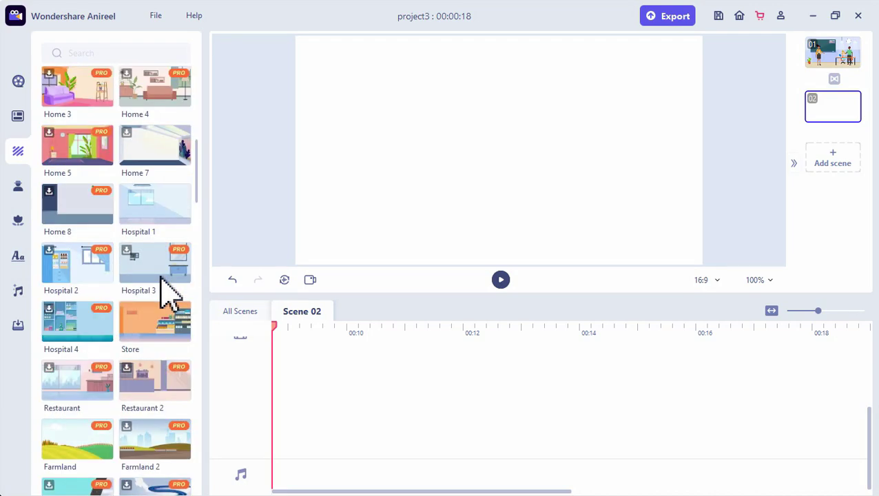
scroll(166, 289, "down", 10)
scroll(169, 289, "down", 10)
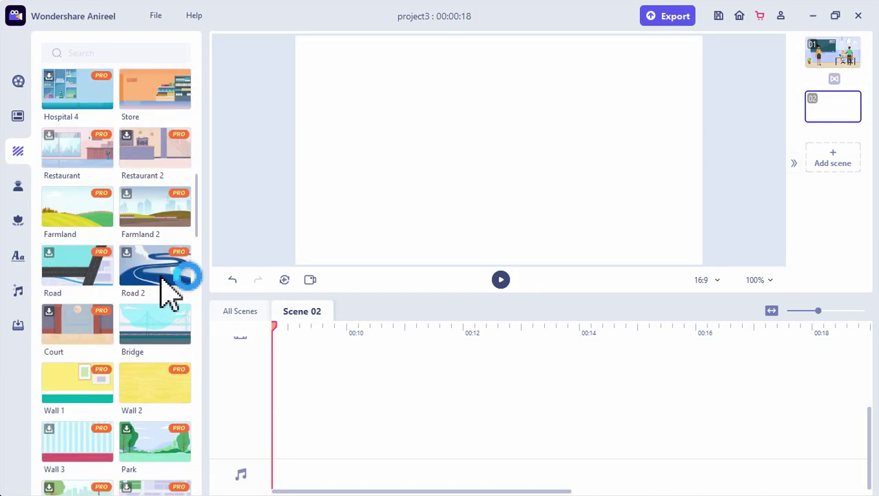
left_click_drag(69, 207, 452, 136)
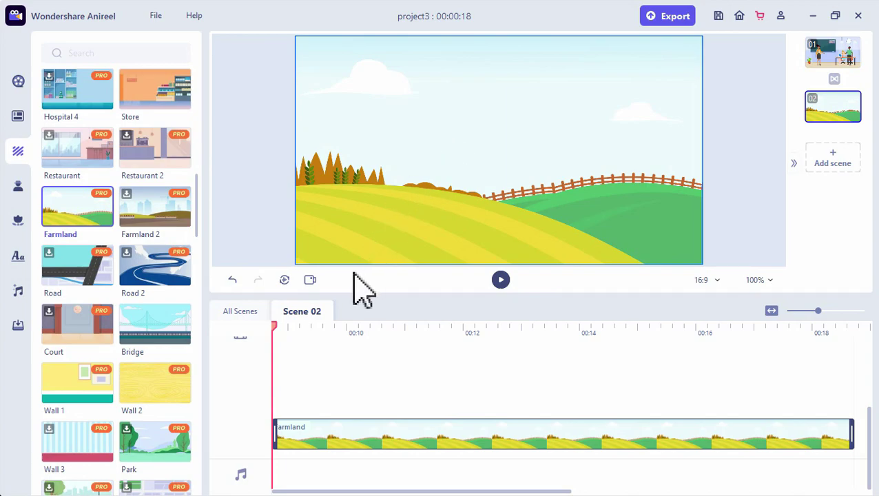
- Look through the library of ready-made characters for people that could suit the farmland scene
left_click(20, 186)
scroll(131, 220, "down", 15)
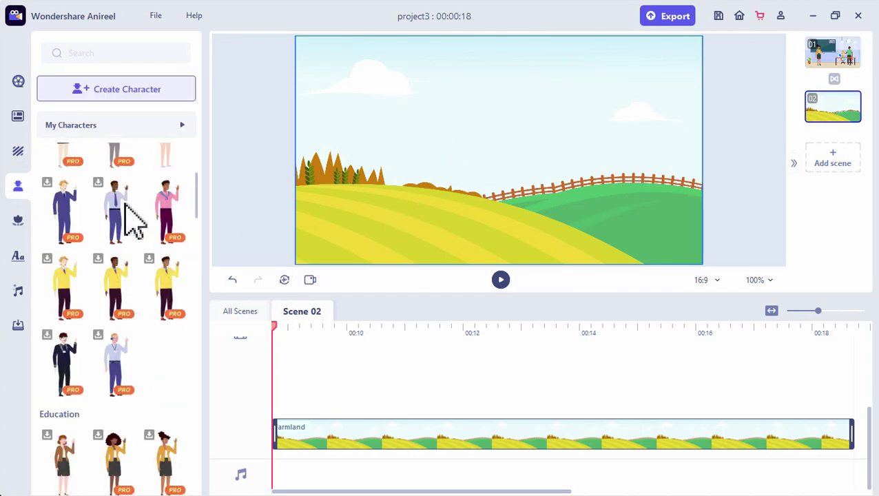
left_click(130, 215)
scroll(104, 296, "down", 6)
scroll(92, 294, "down", 6)
left_click(95, 304)
scroll(98, 308, "down", 8)
scroll(115, 335, "up", 5)
left_click(118, 335)
scroll(118, 327, "up", 10)
left_click(117, 303)
scroll(114, 301, "up", 10)
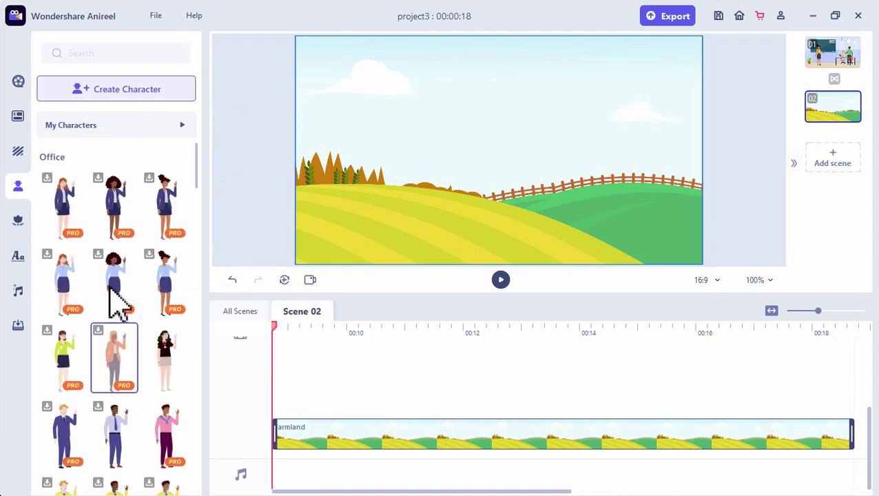
- Start building a custom male character with the Medium body shape and the preset wearing a scarf and sleeveless white top
left_click(110, 90)
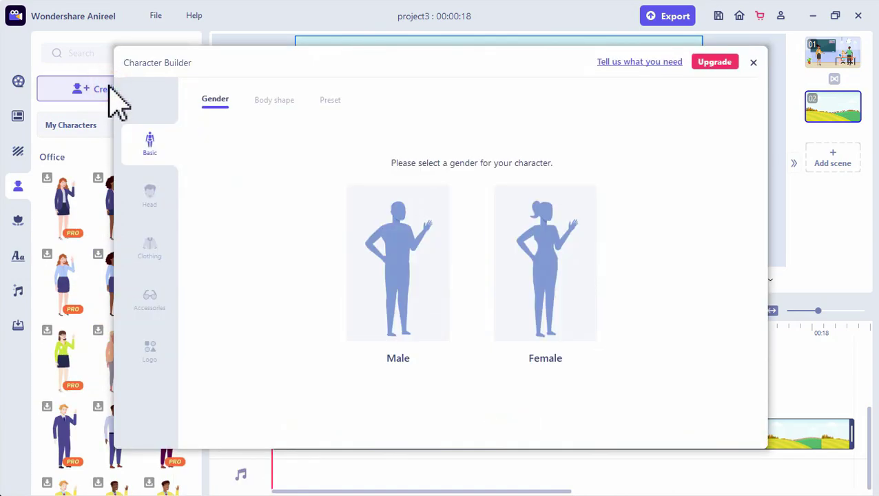
left_click(433, 222)
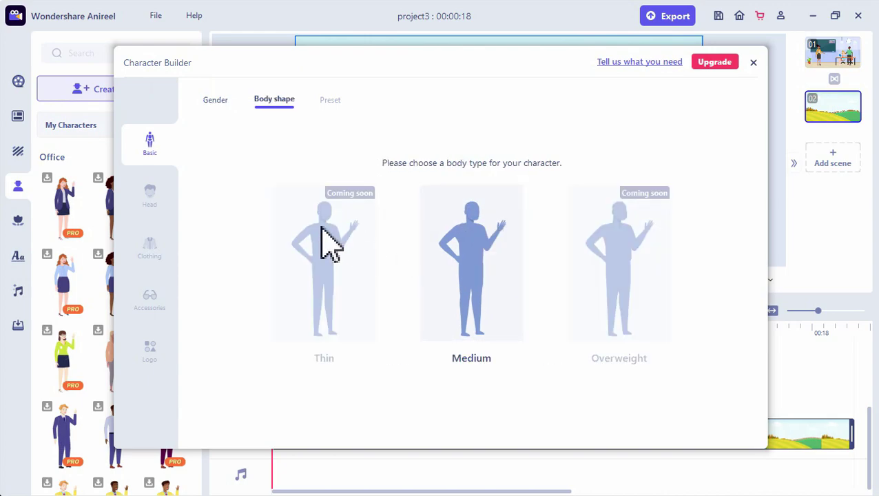
left_click(494, 223)
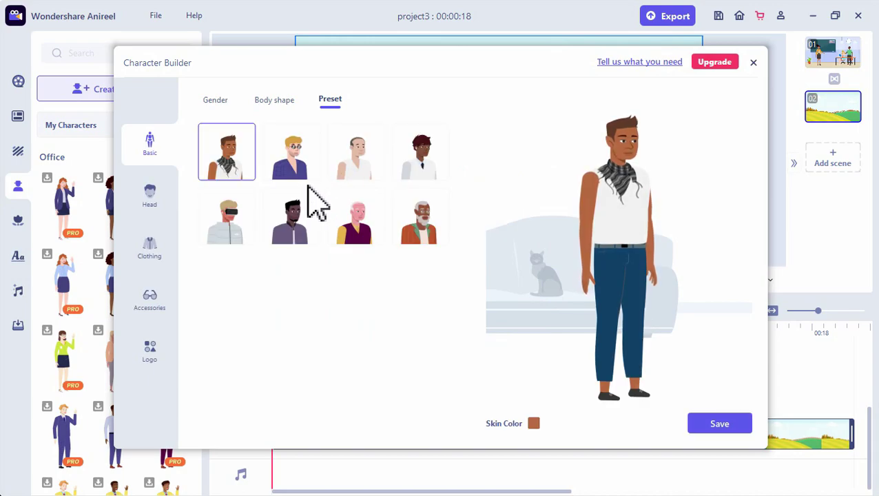
left_click(261, 153)
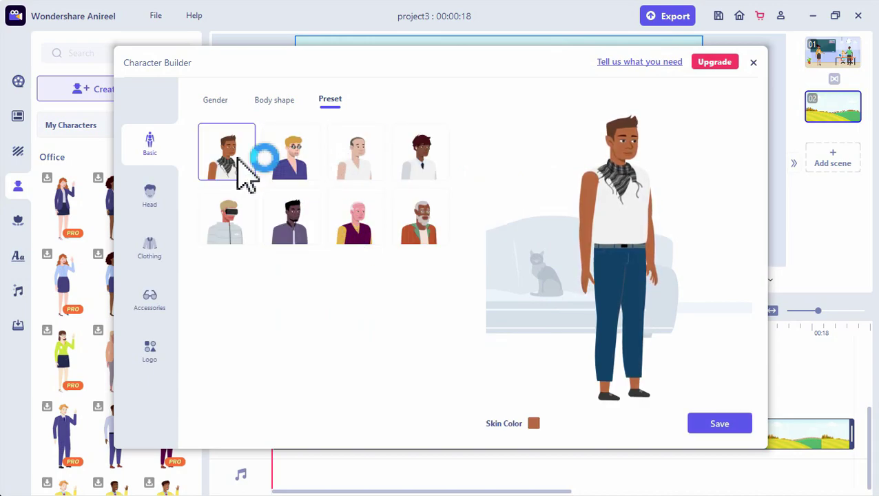
- Try several face shapes on the custom character and choose one of them
left_click(148, 192)
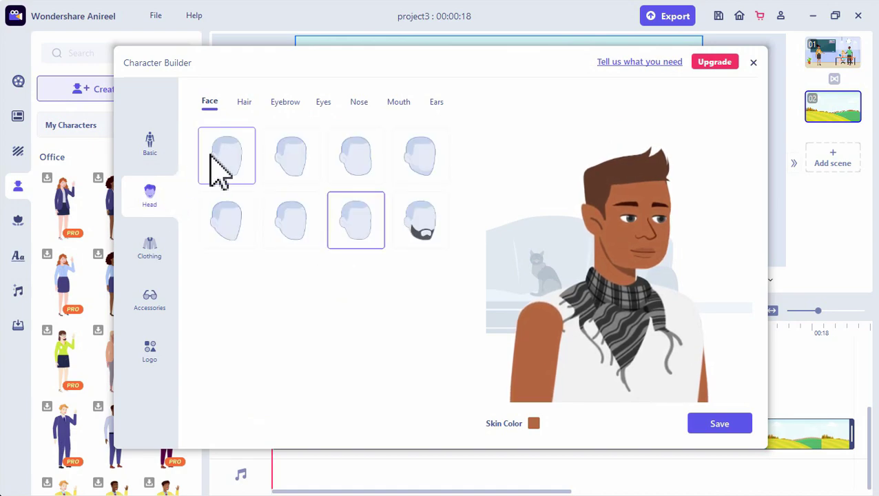
left_click(276, 161)
left_click(239, 164)
left_click(245, 207)
left_click(286, 167)
- Give the custom character the dark brown swept-up hairstyle and a lighter reddish-brown skin color
left_click(244, 103)
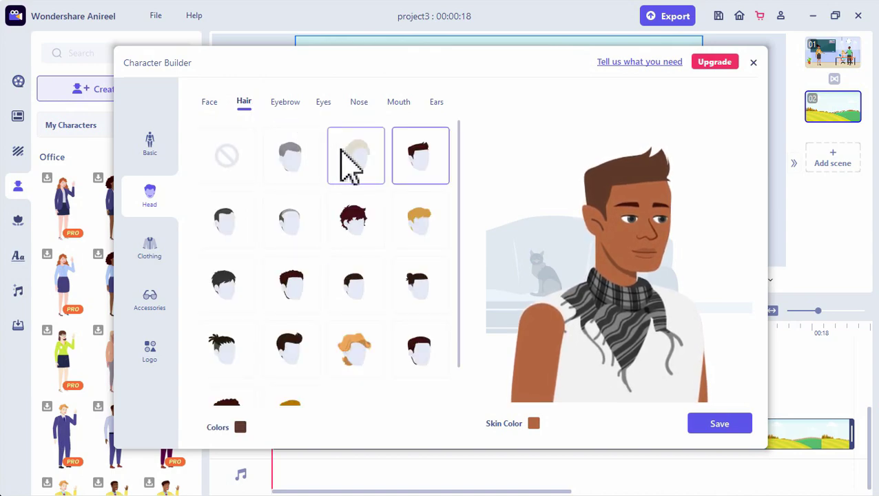
left_click(295, 349)
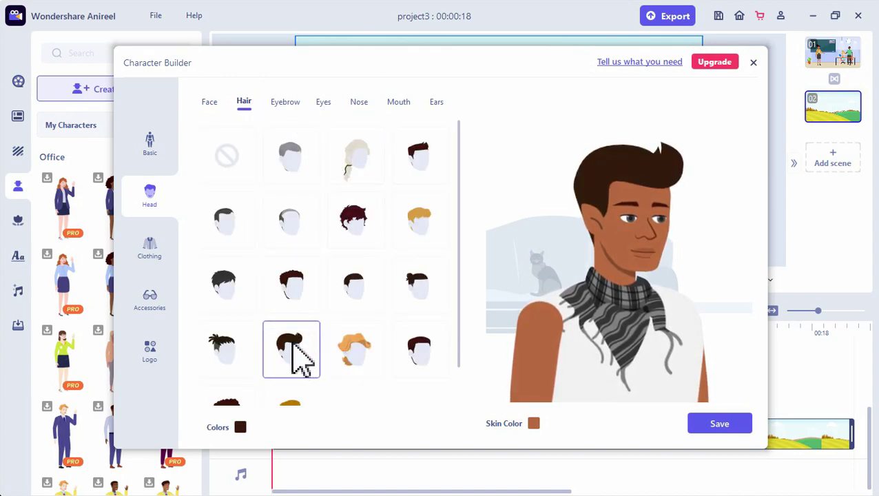
left_click(429, 213)
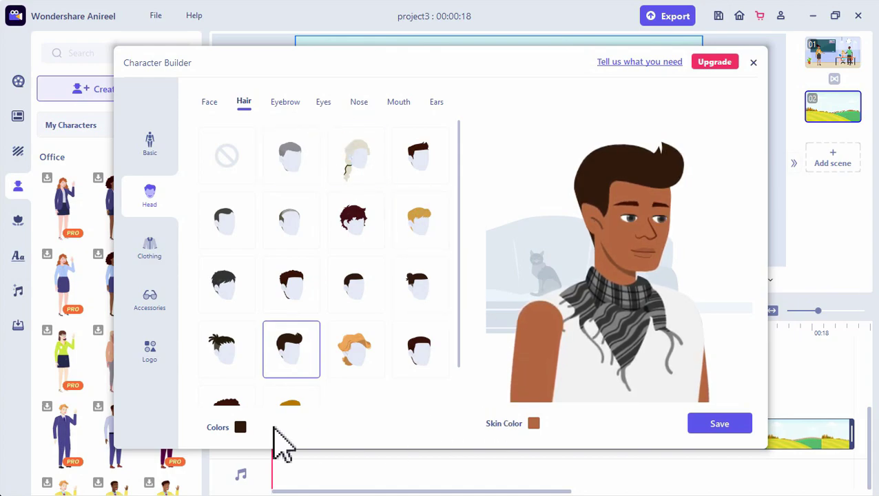
left_click(534, 424)
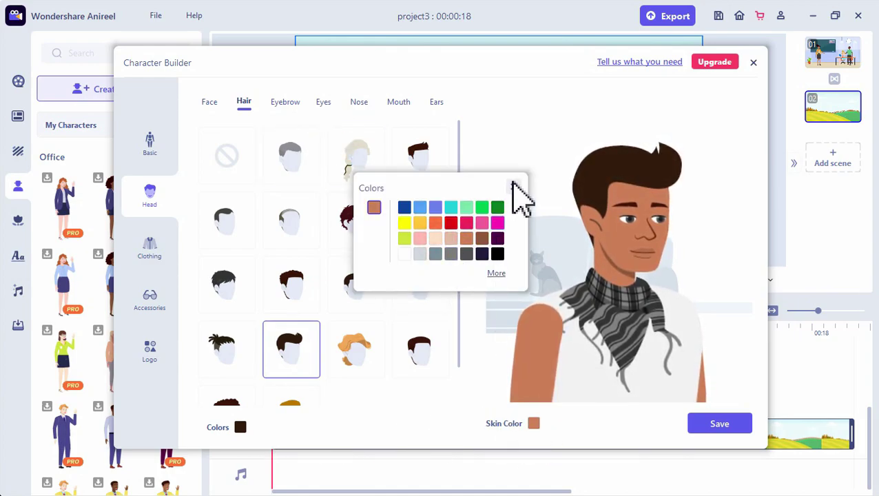
- Dress the character in the orange T-shirt as base layer and the brown zip jacket as outfit
left_click(151, 250)
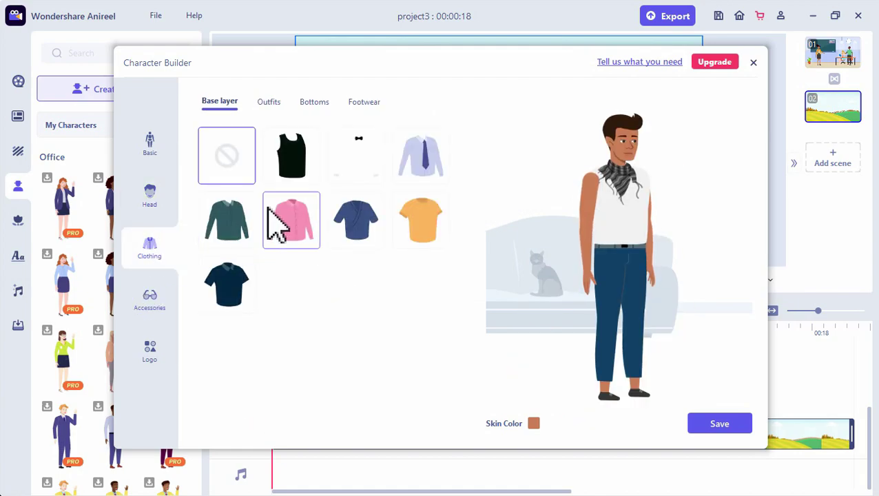
left_click(400, 220)
left_click(270, 103)
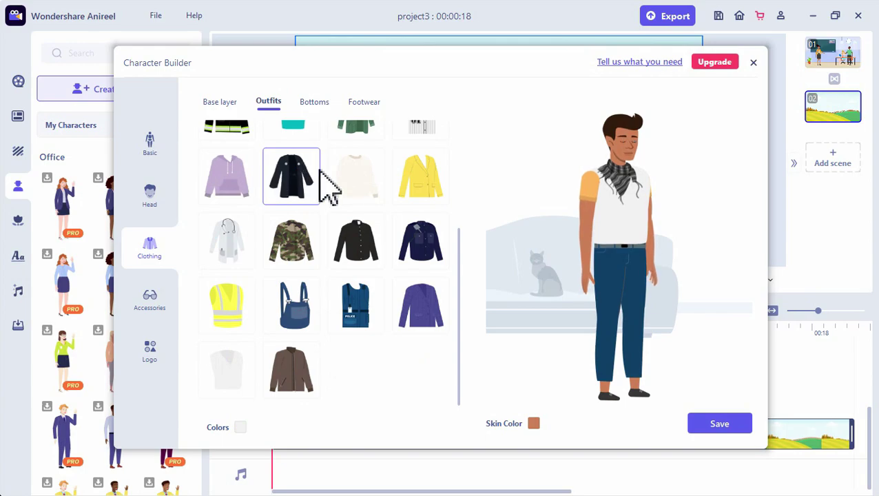
scroll(345, 207, "up", 3)
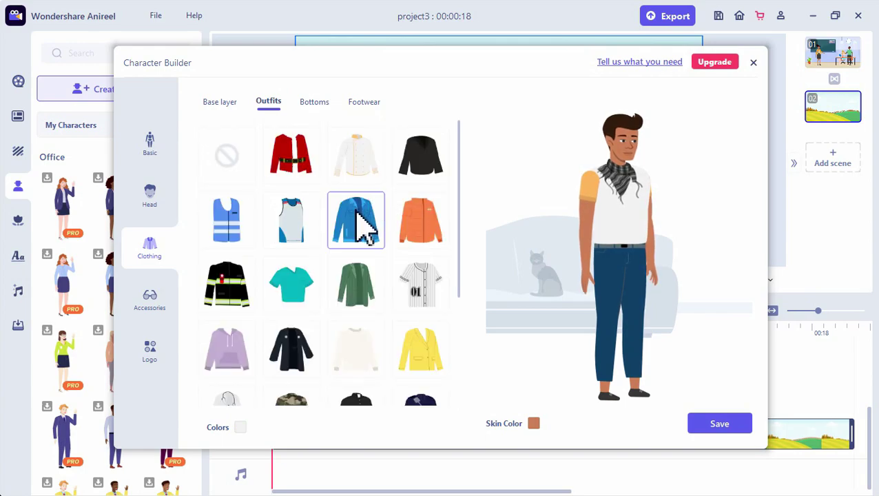
scroll(359, 222, "down", 3)
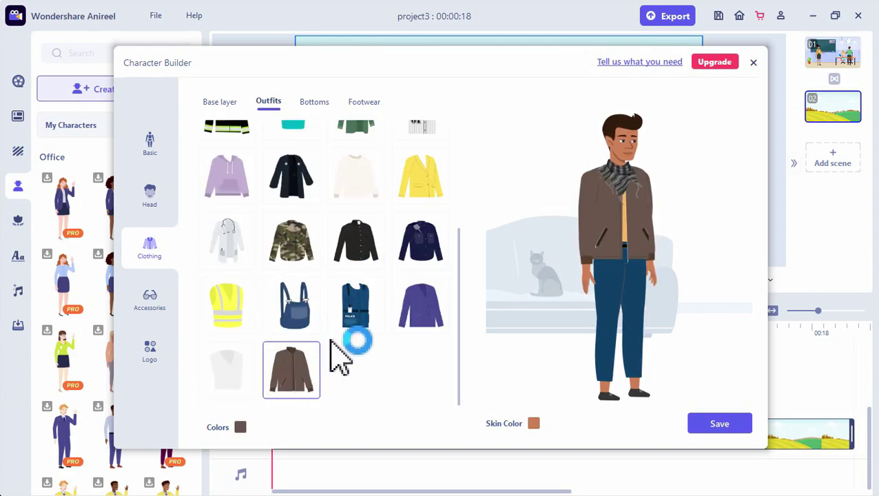
scroll(344, 373, "up", 3)
- Check the accessory and logo options, save the character under the name Gemo Edits, and apply it to the farmland scene
left_click(166, 308)
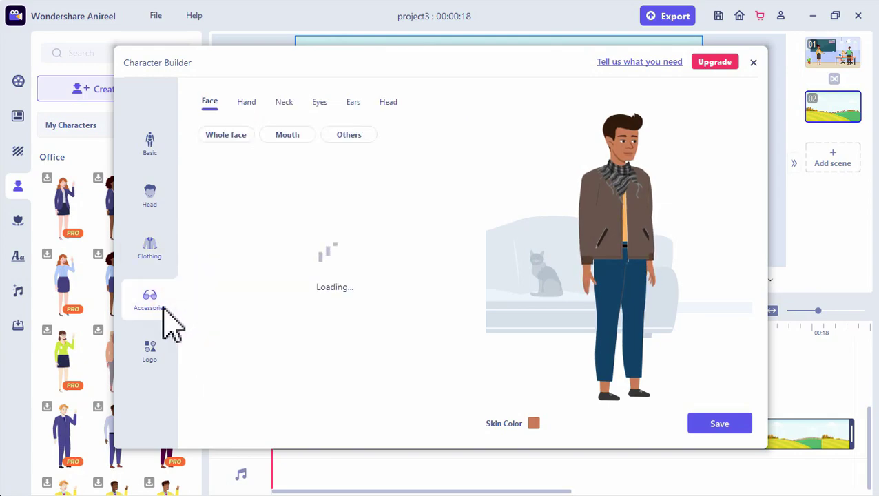
left_click(145, 349)
left_click(153, 310)
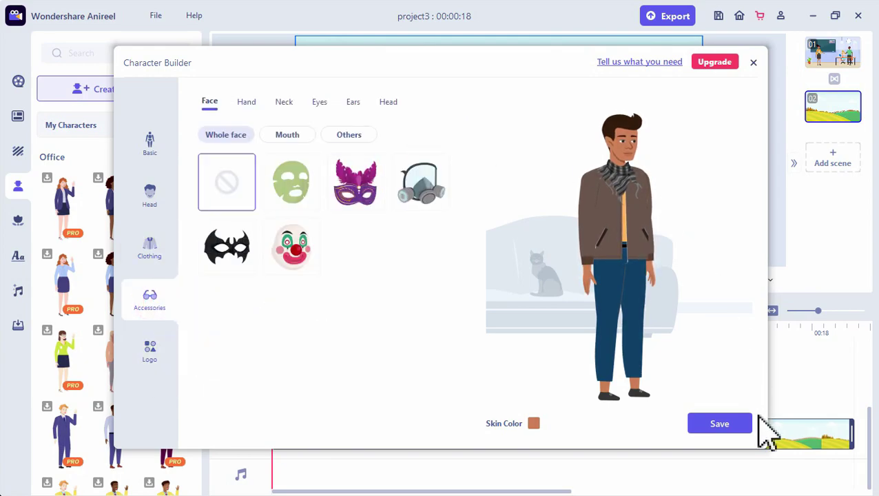
left_click(732, 426)
type("Gemo")
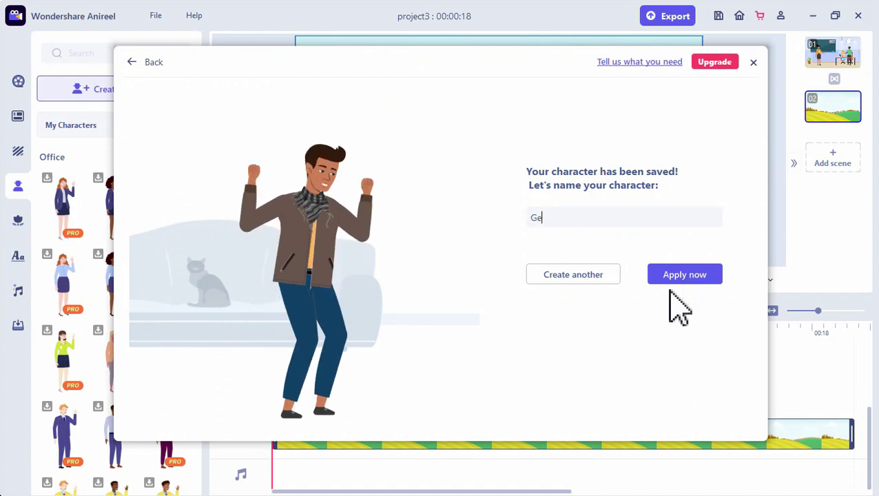
type(" Edits")
left_click(697, 274)
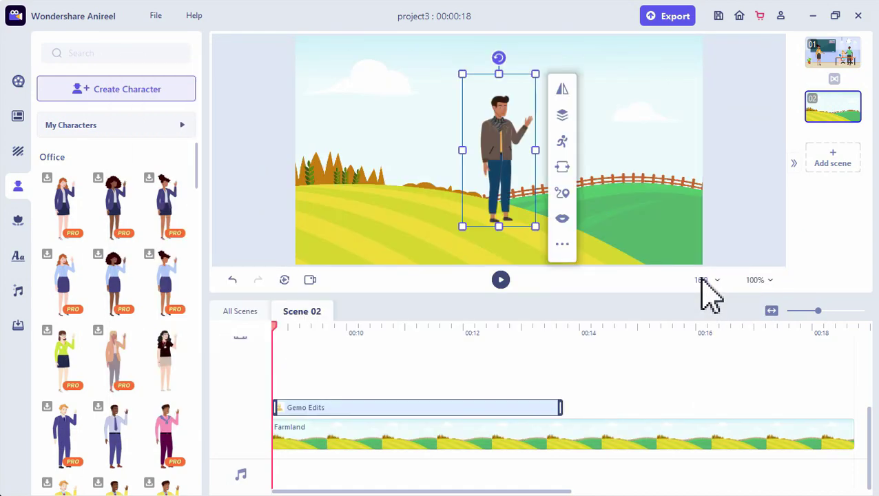
- Enlarge the Gemo Edits character until his lower legs extend below the frame and place him in the left part of the scene
left_click_drag(463, 224, 317, 303)
left_click_drag(536, 73, 585, 35)
left_click_drag(526, 97, 416, 138)
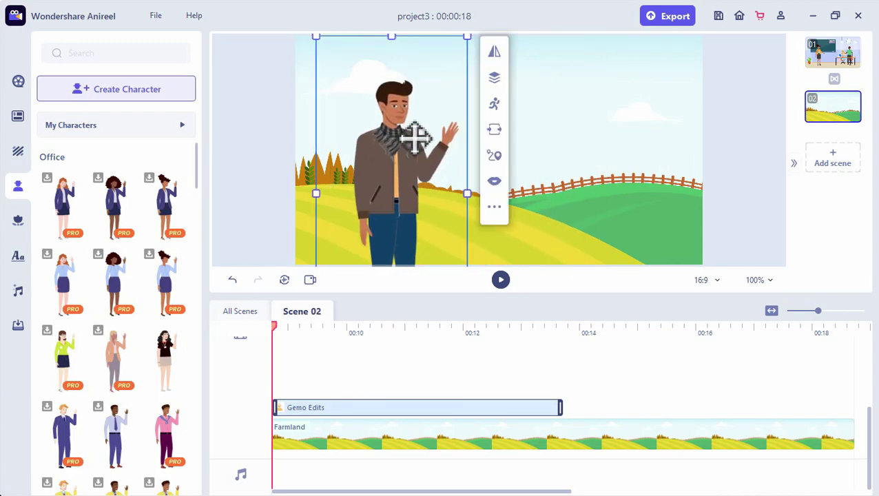
- Add the dark-haired White Office Worker Female character in the Talk pose to the right part of the farmland scene
left_click(255, 103)
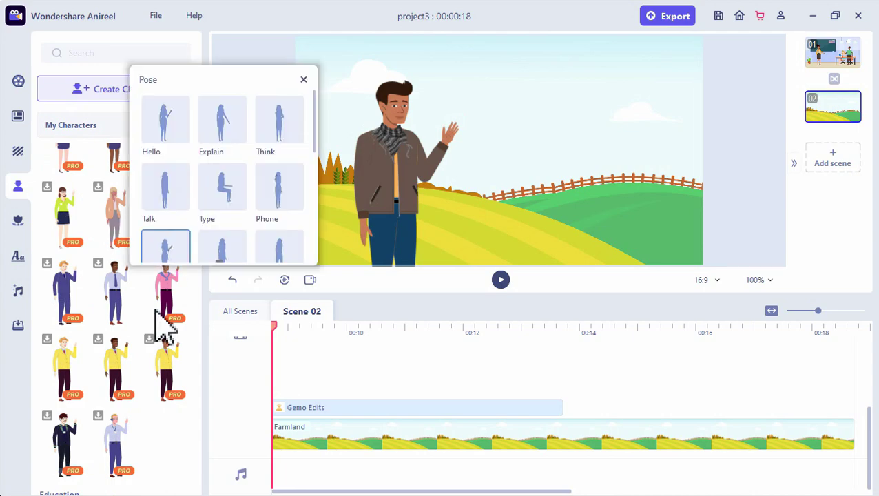
left_click(178, 233)
scroll(148, 269, "down", 2)
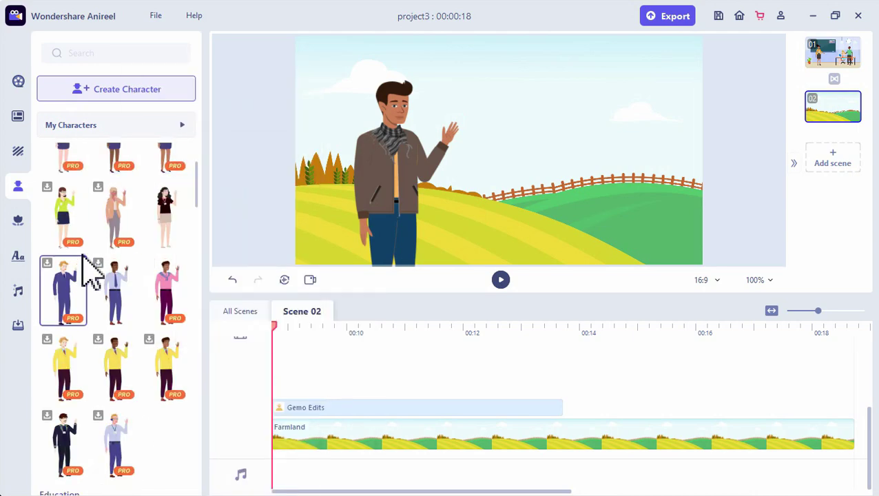
mouse_move(178, 230)
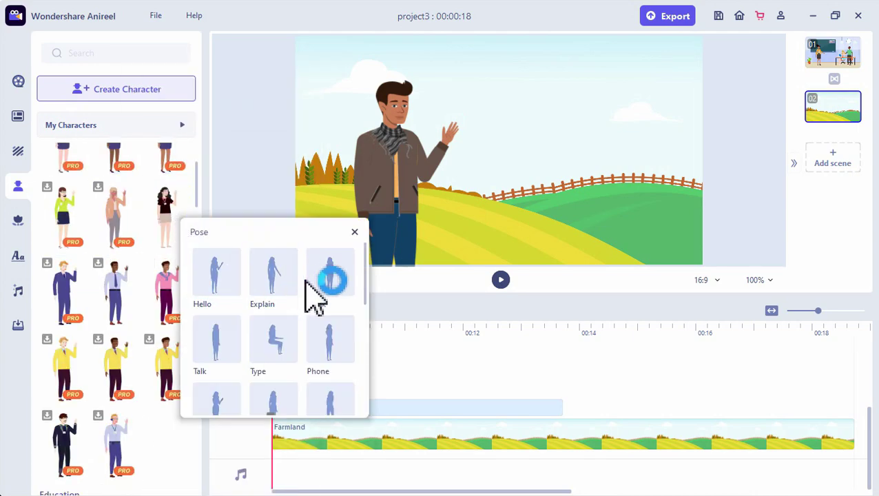
scroll(317, 300, "down", 3)
scroll(315, 299, "up", 3)
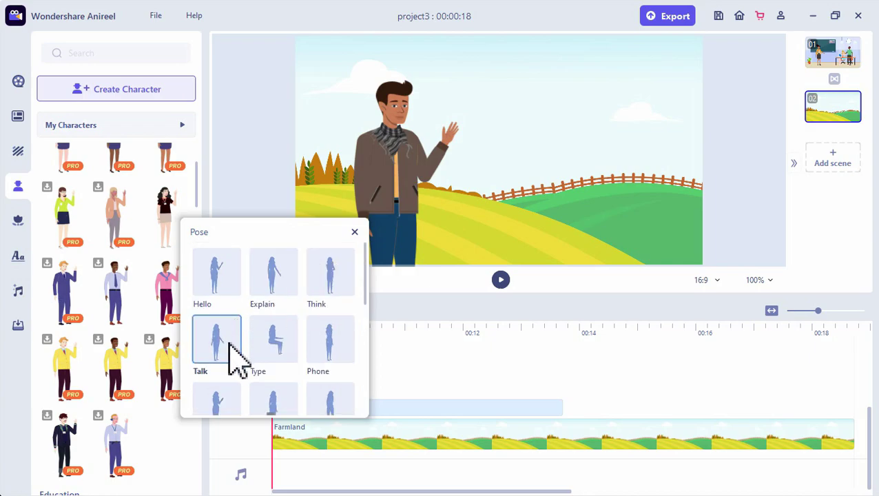
left_click_drag(229, 348, 631, 155)
- Enlarge the office worker woman to roughly match the man's scale and position her across from him in the scene
left_click_drag(599, 230, 467, 310)
left_click_drag(663, 76, 665, 45)
left_click_drag(634, 127, 635, 118)
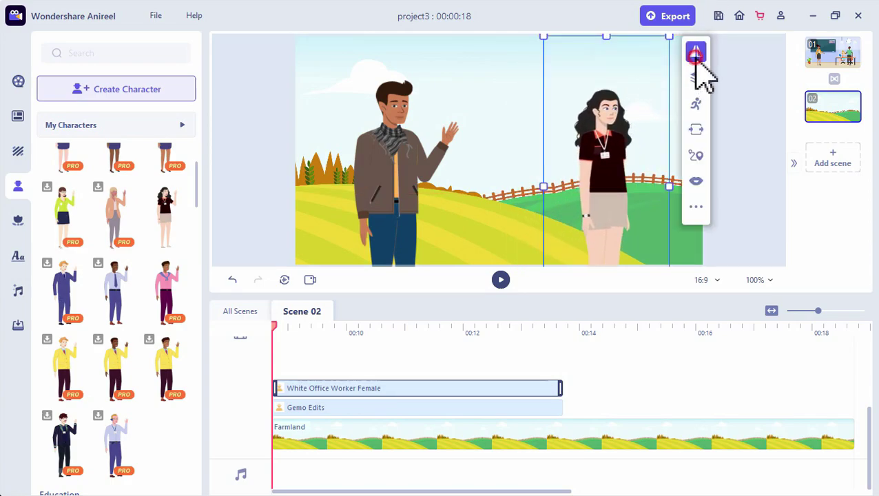
- Move the two characters slightly farther apart and switch the Gemo Edits character's pose to Talk
left_click(406, 142)
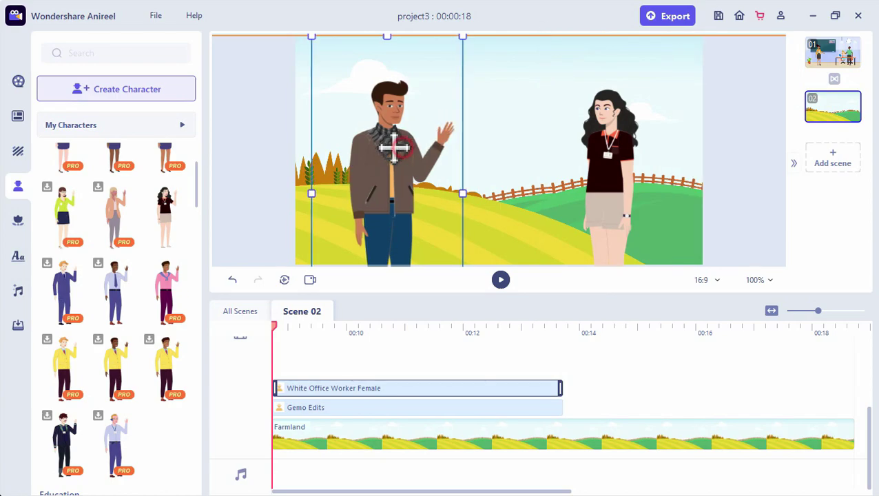
left_click(625, 182)
left_click(410, 132)
left_click(484, 104)
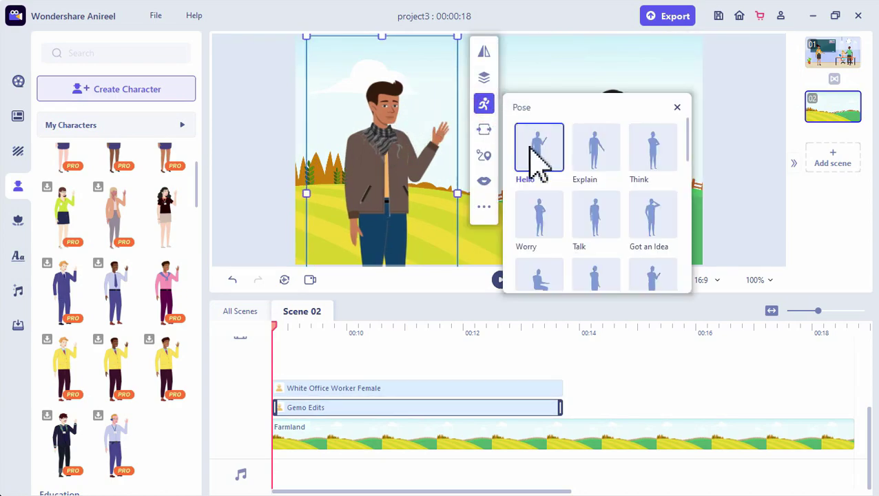
left_click(590, 222)
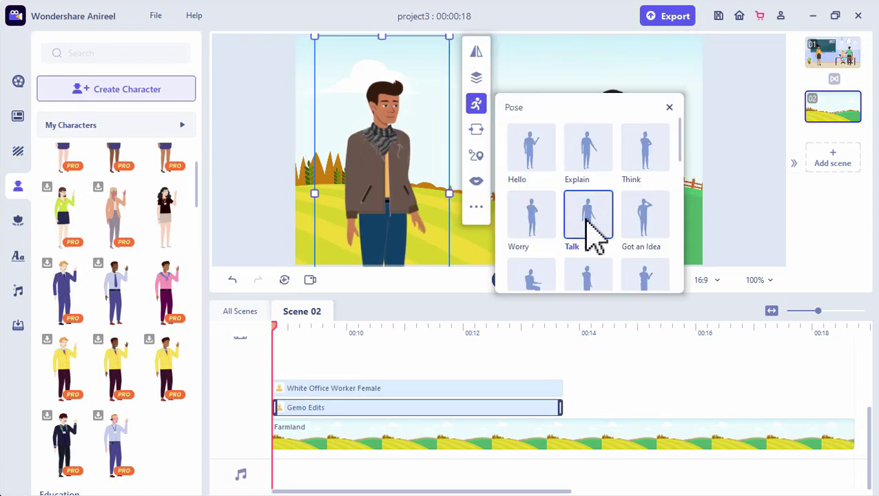
left_click(752, 148)
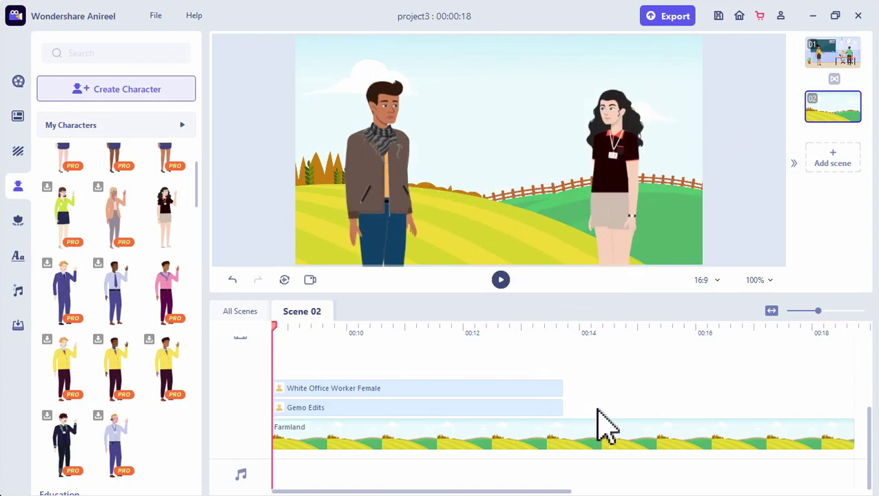
- Give the Gemo Edits character the Pop effect for both its entrance and its exit
left_click(327, 389)
left_click(378, 189)
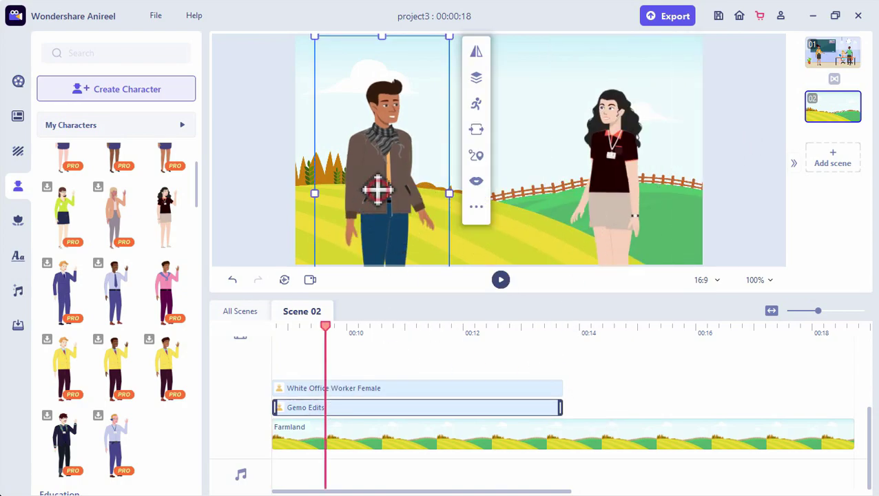
left_click(476, 129)
left_click(566, 160)
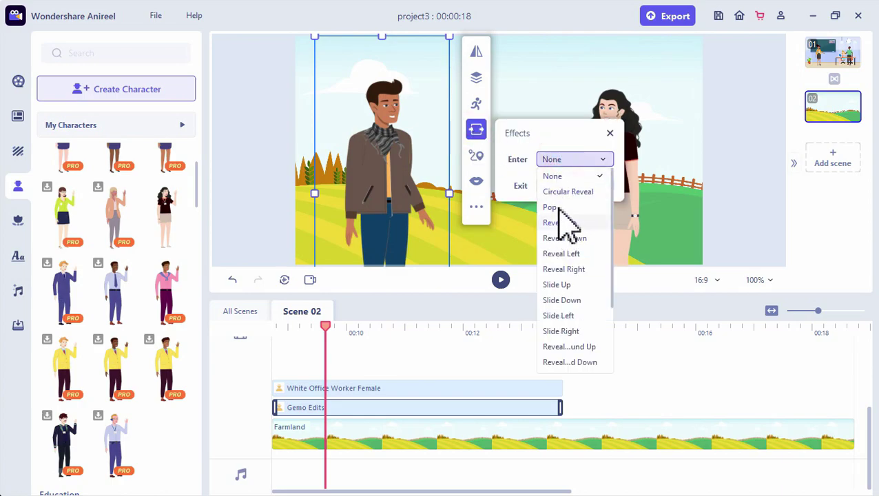
left_click(551, 207)
left_click(566, 186)
left_click(561, 234)
- Give the White Office Worker Female character the Pop effect for both its entrance and its exit
left_click(618, 95)
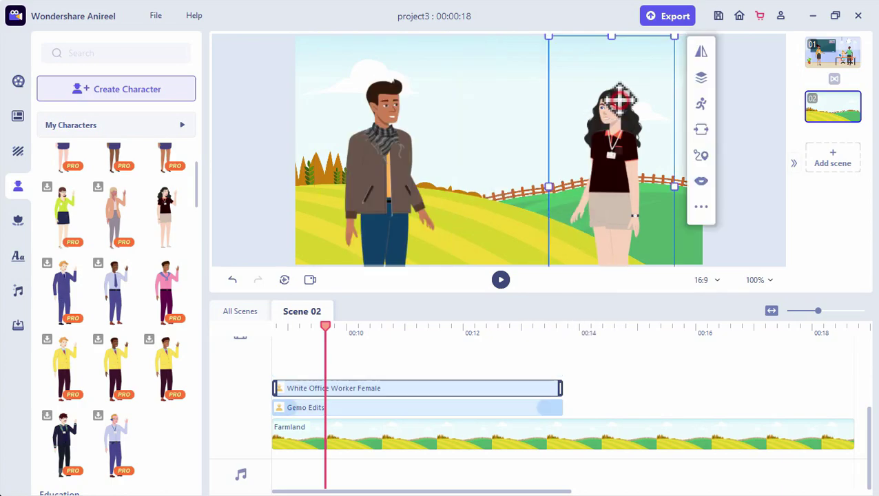
left_click(701, 130)
left_click(776, 159)
left_click(775, 200)
left_click(782, 184)
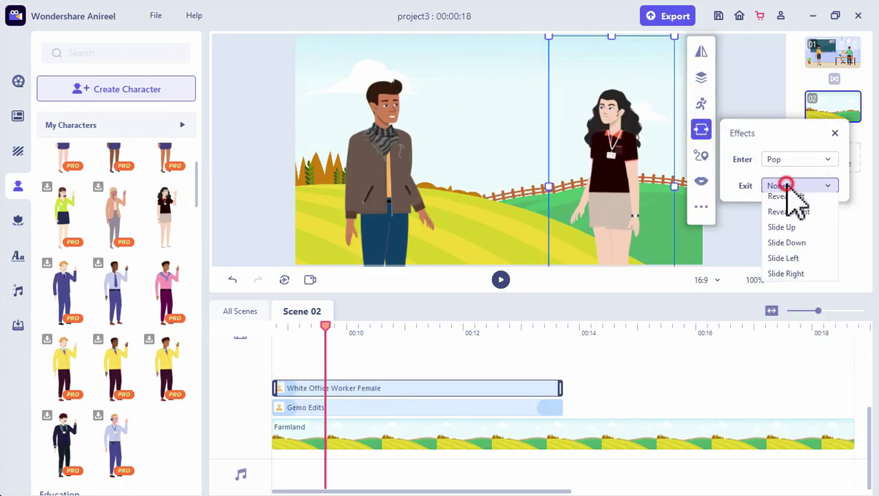
left_click(789, 236)
left_click(753, 108)
- Near the scene's start, add a text-to-speech clip in the Mark voice saying "Hi Bella! Do you think pineapple belongs on pizza?"
left_click_drag(330, 325, 314, 326)
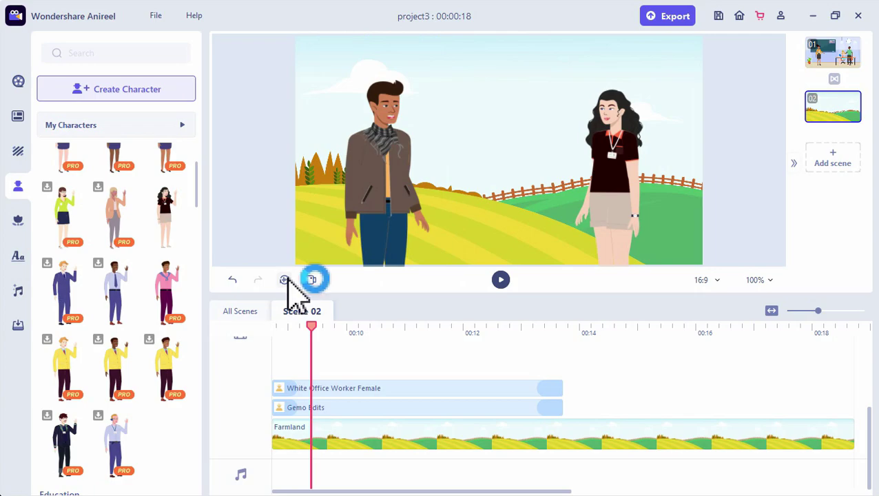
left_click(313, 279)
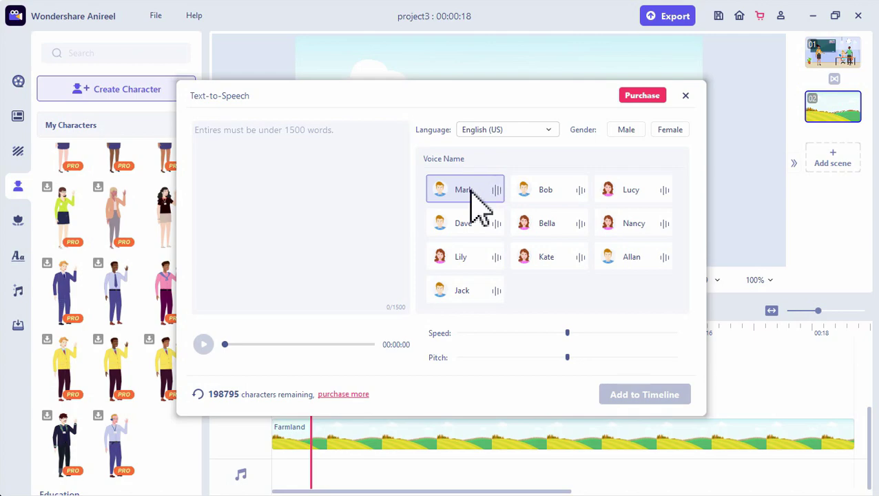
left_click(292, 133)
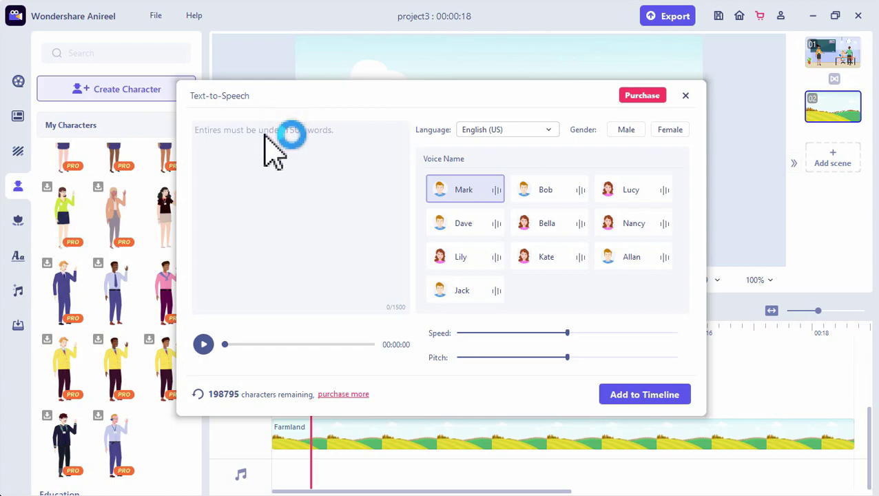
type("He")
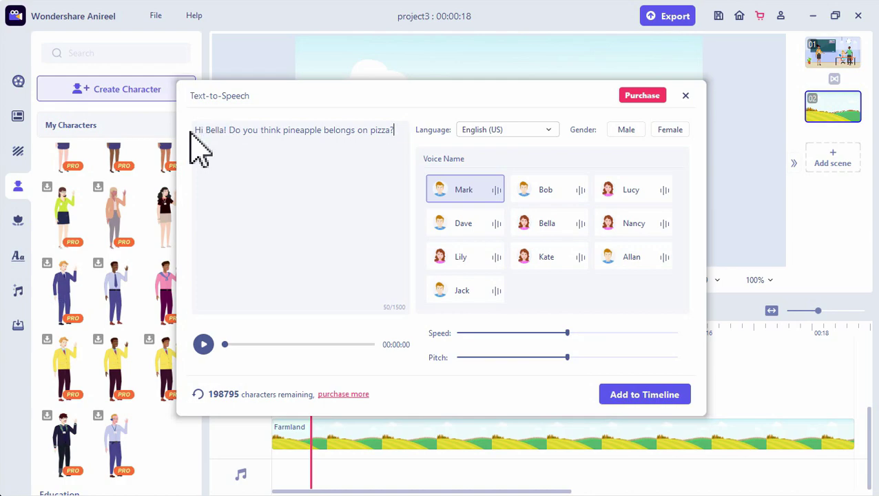
left_click(206, 344)
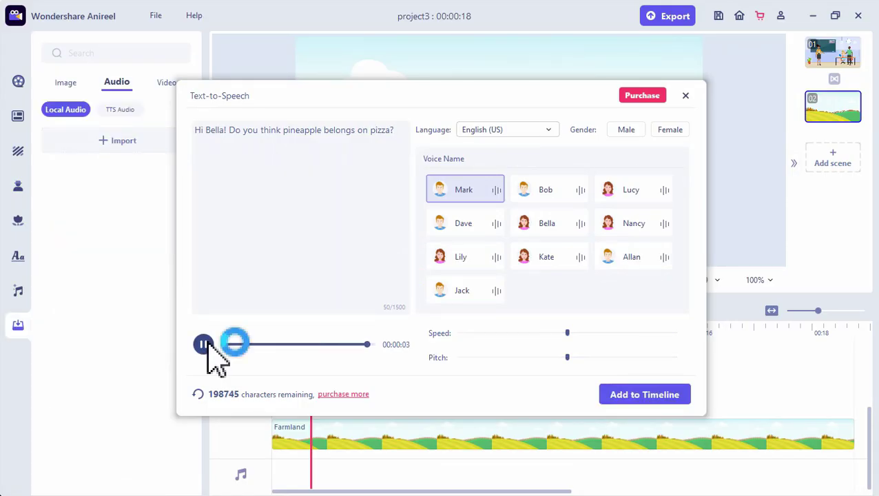
left_click(617, 397)
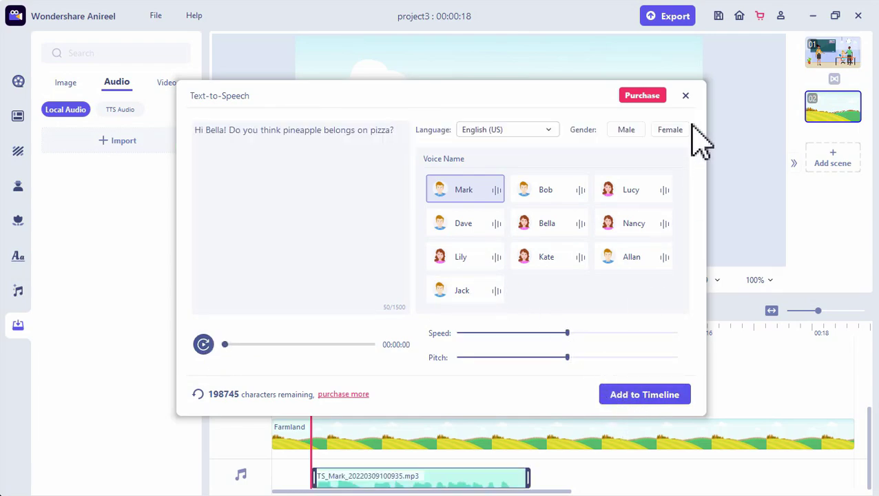
left_click(685, 96)
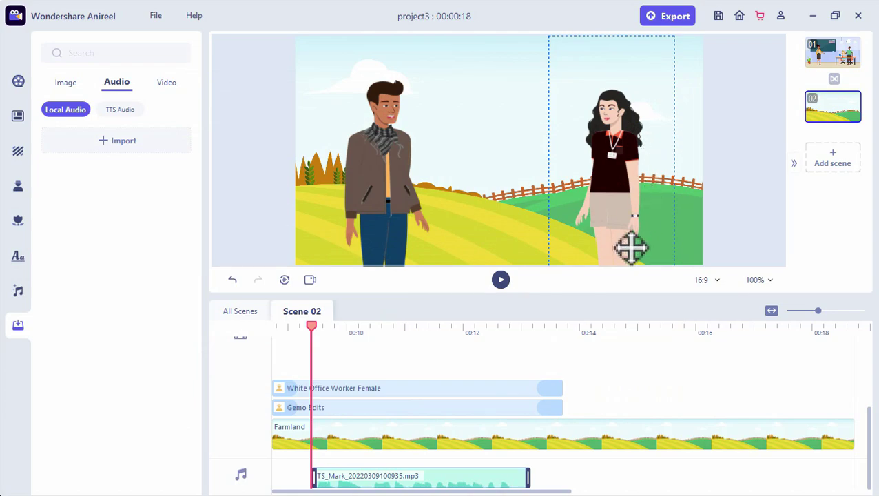
- Extend both character clips on the timeline together so they end at about 00:23
left_click_drag(604, 412, 792, 403)
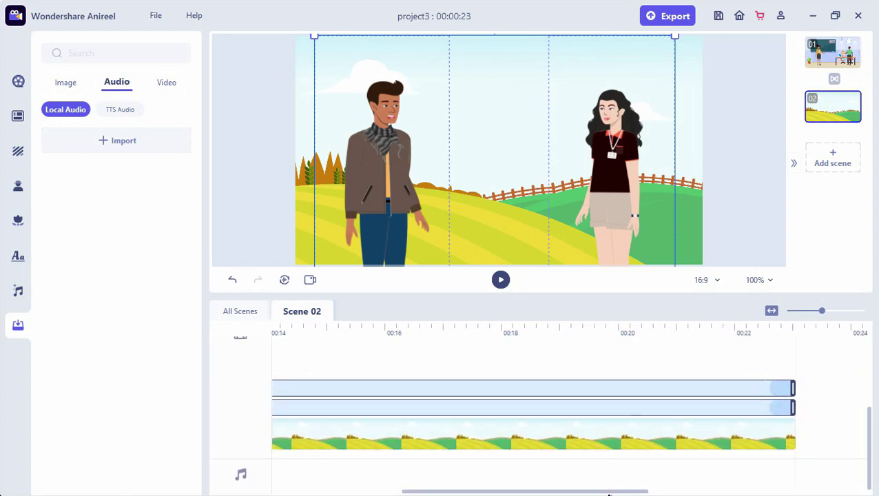
left_click_drag(614, 492, 486, 492)
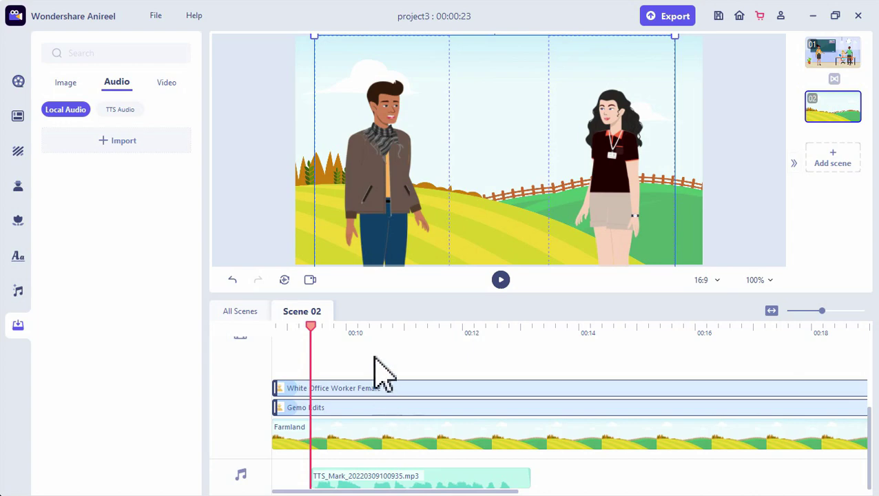
left_click(262, 198)
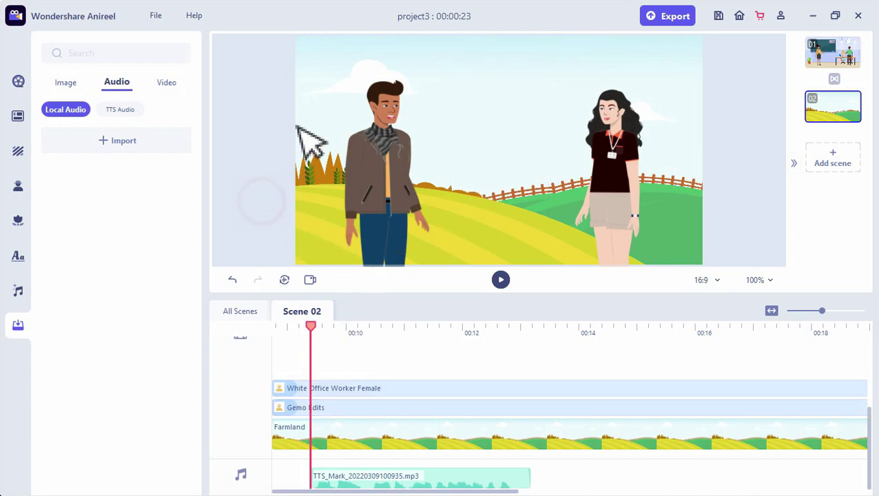
- Lip-sync the Gemo Edits character to the audio clip TTS_Mark_20220309100935.mp3
left_click(400, 121)
left_click(400, 121)
left_click(477, 182)
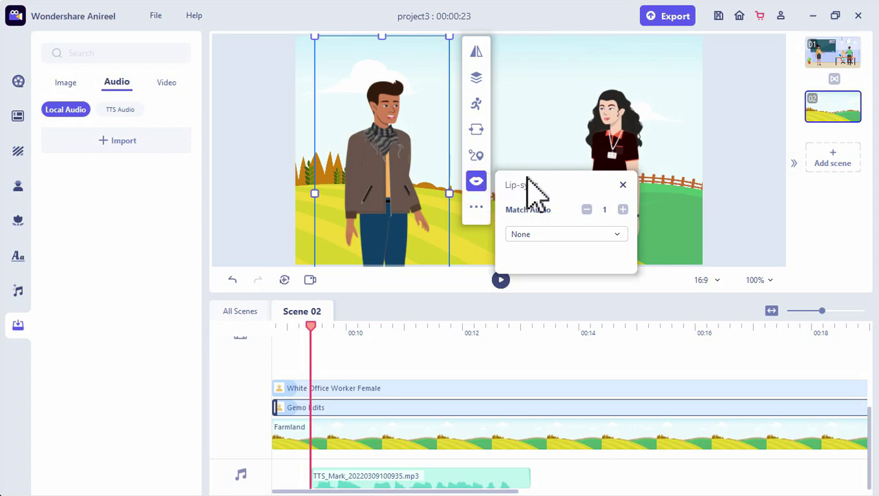
left_click(559, 234)
left_click(531, 268)
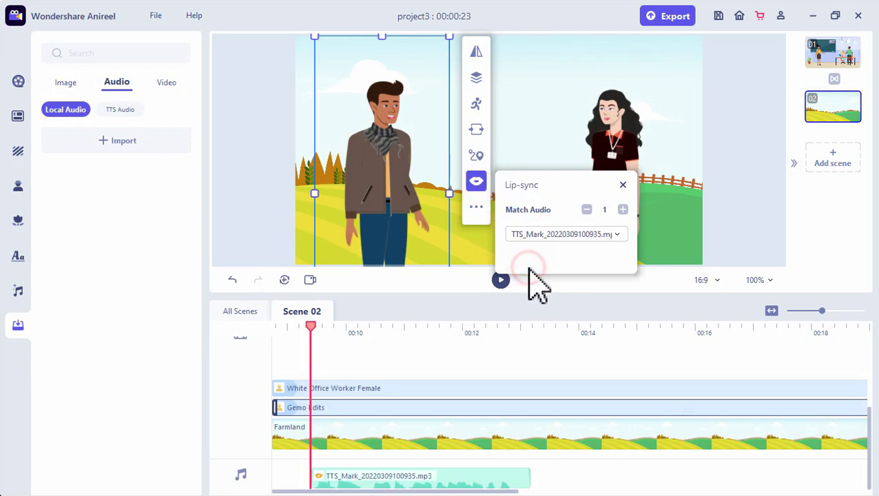
left_click(604, 209)
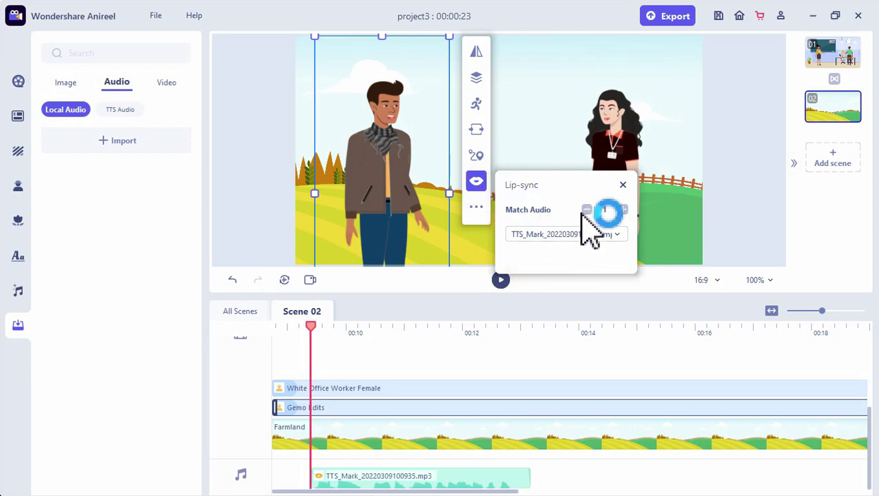
left_click(725, 185)
- Play the scene to check the man's lip-sync and stop the playhead just after the Mark voice clip
left_click(501, 280)
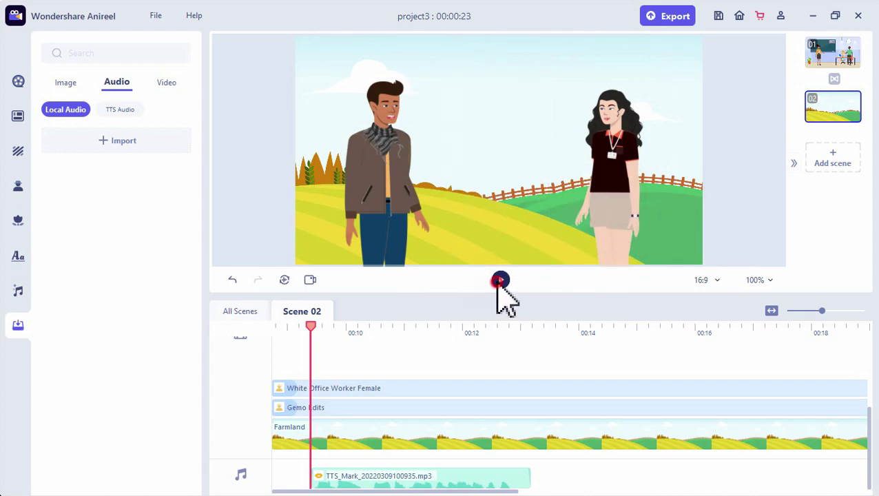
left_click(501, 280)
left_click(501, 280)
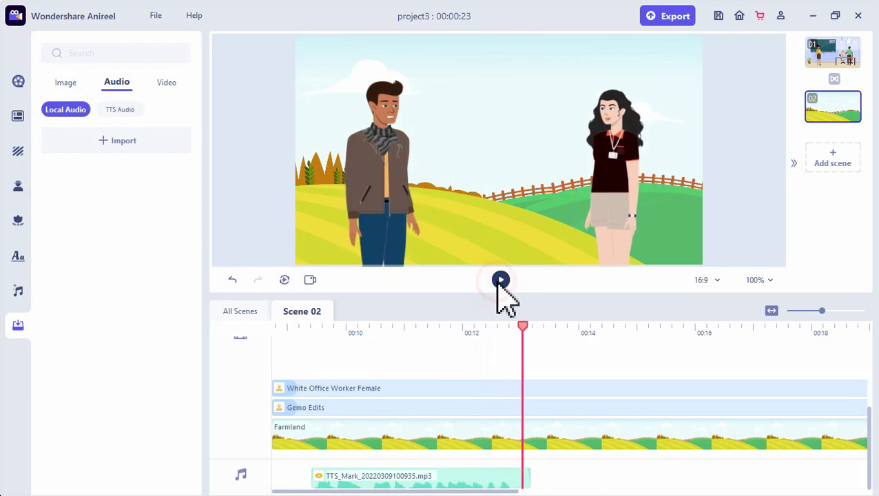
left_click(501, 280)
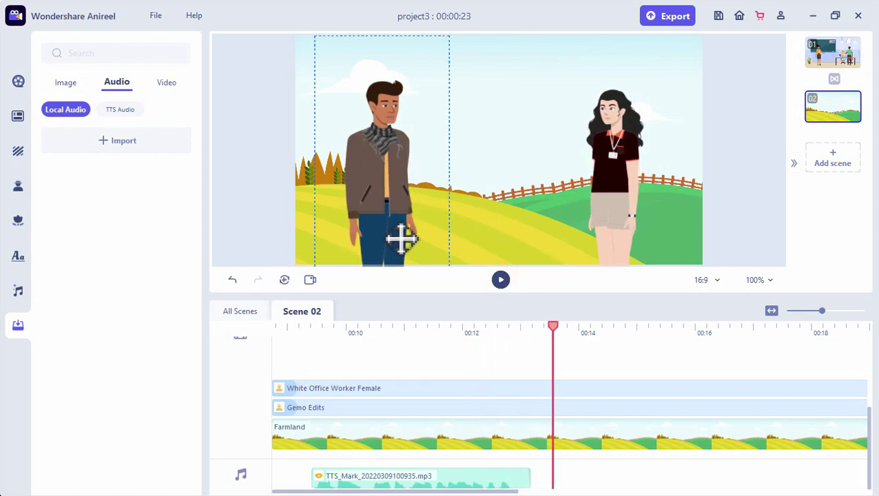
- Start a new text-to-speech clip with the Bella voice and raise its pitch to the maximum
left_click(279, 281)
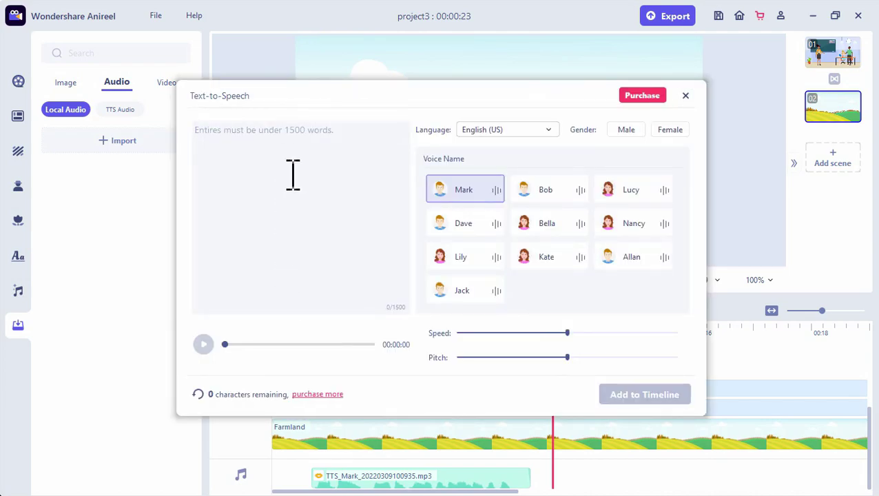
left_click(541, 219)
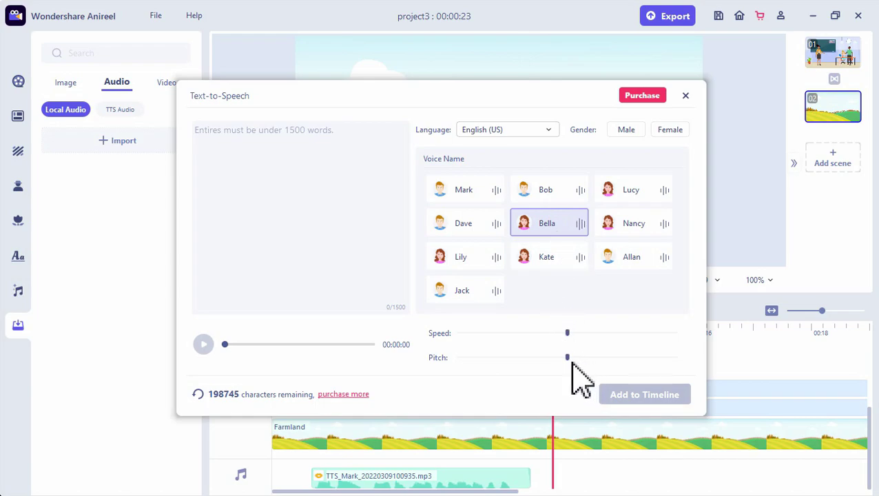
left_click_drag(569, 358, 687, 365)
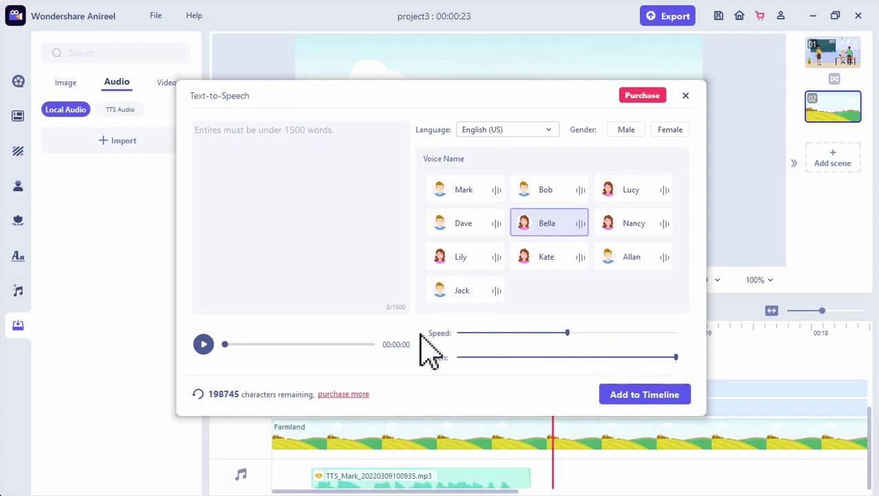
left_click(527, 233)
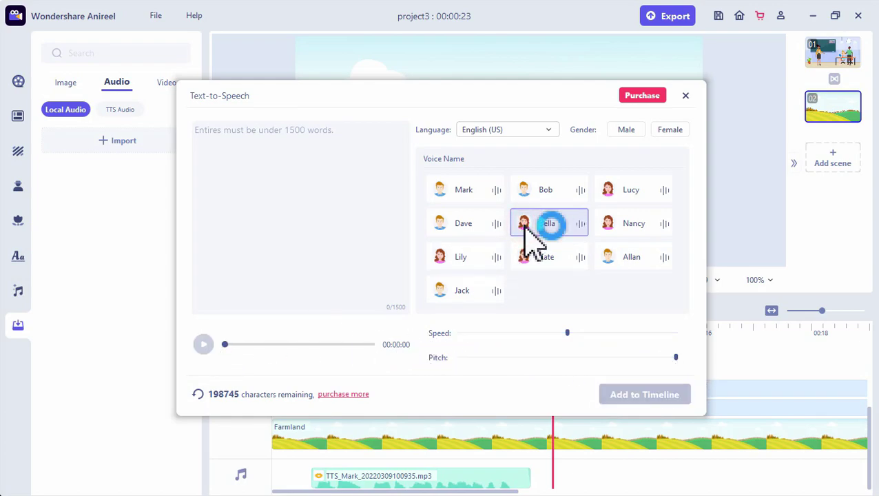
- Enter "Most people hate it but I really love pineapple on pizza.", generate the speech, and add it to the timeline
left_click(256, 135)
type("Most people hate people on p")
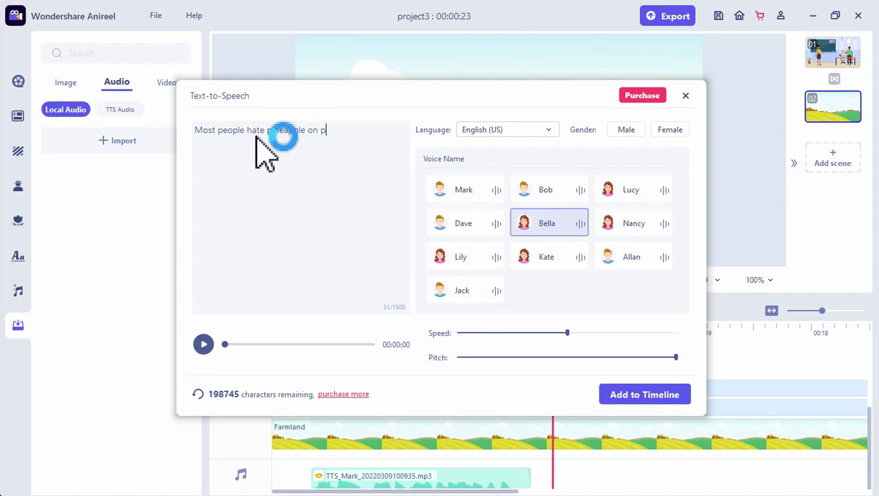
key("BackSpace")
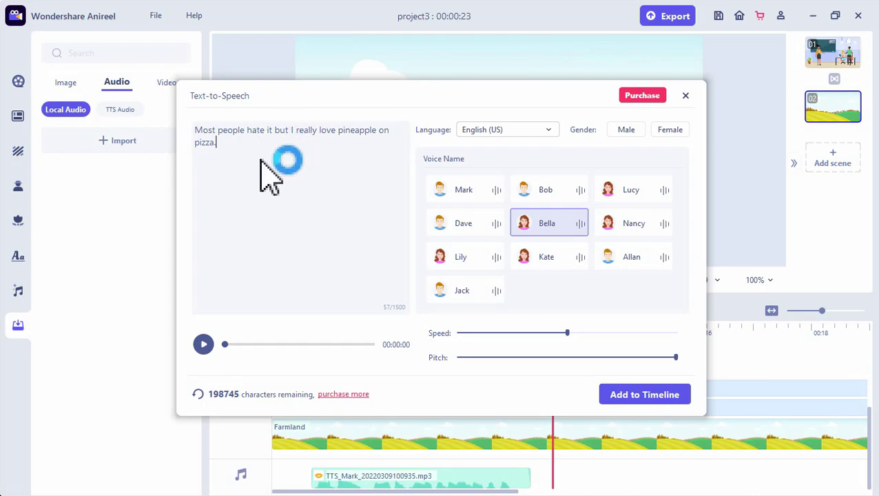
left_click(203, 345)
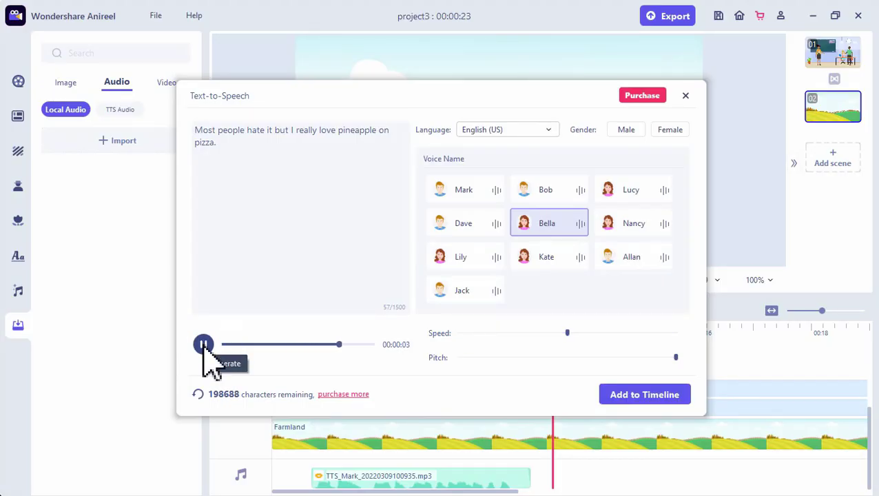
left_click(644, 392)
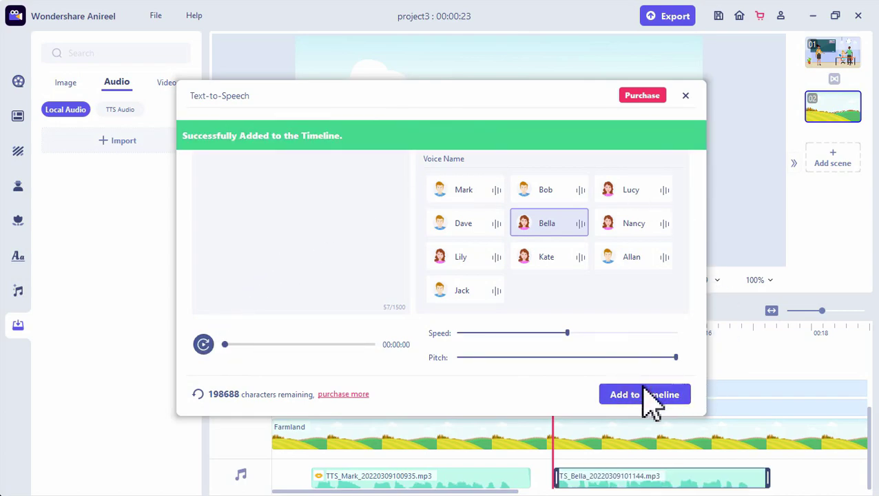
left_click(686, 96)
- Lip-sync the White Office Worker Female character to the audio clip TTS_Bella_20220309101144.mp3
left_click(619, 108)
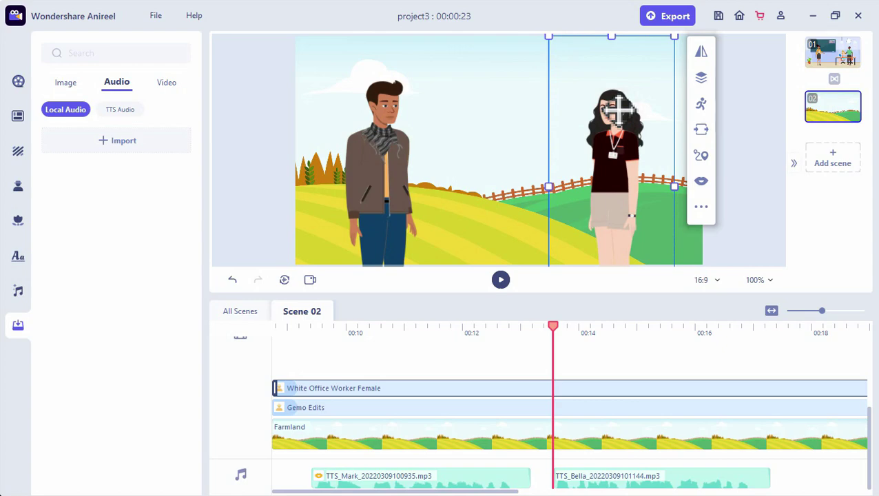
left_click(701, 182)
left_click(760, 234)
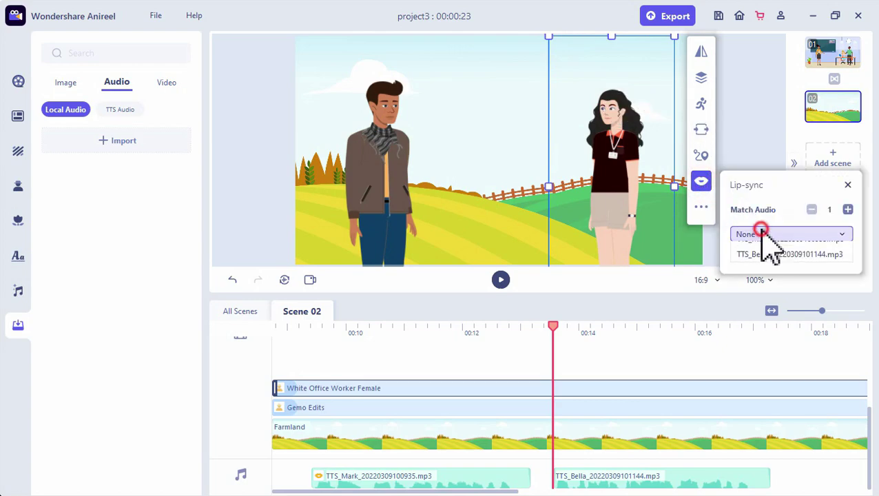
left_click(769, 280)
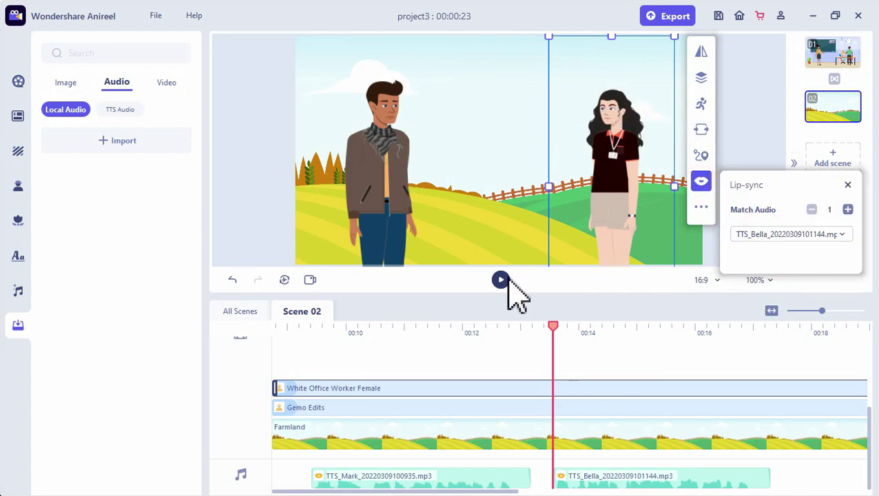
- Play the conversation from the start of the first Mark voice clip to check both characters' lip-sync
left_click_drag(553, 325, 337, 324)
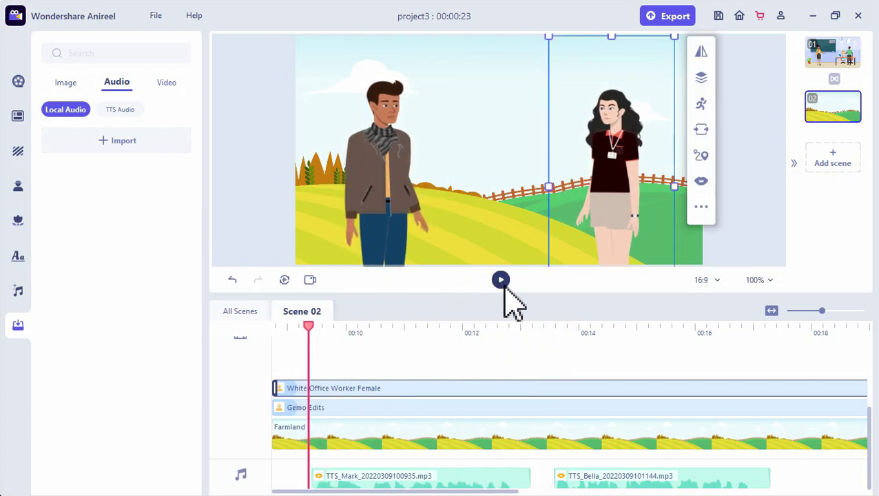
left_click(501, 281)
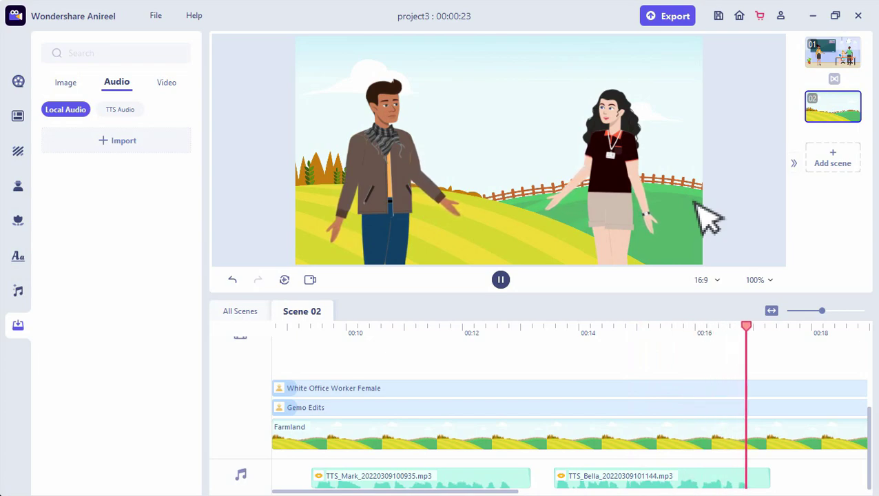
left_click(501, 280)
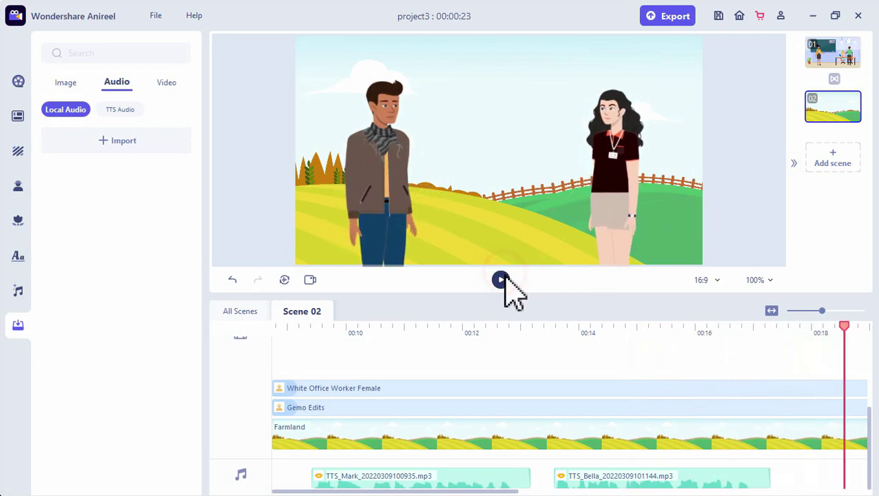
- Add a text-to-speech clip with the Mark voice saying "Okay, let's go order pizza!" just after the Bella clip
left_click_drag(551, 492, 585, 491)
left_click(560, 329)
left_click_drag(545, 330, 495, 330)
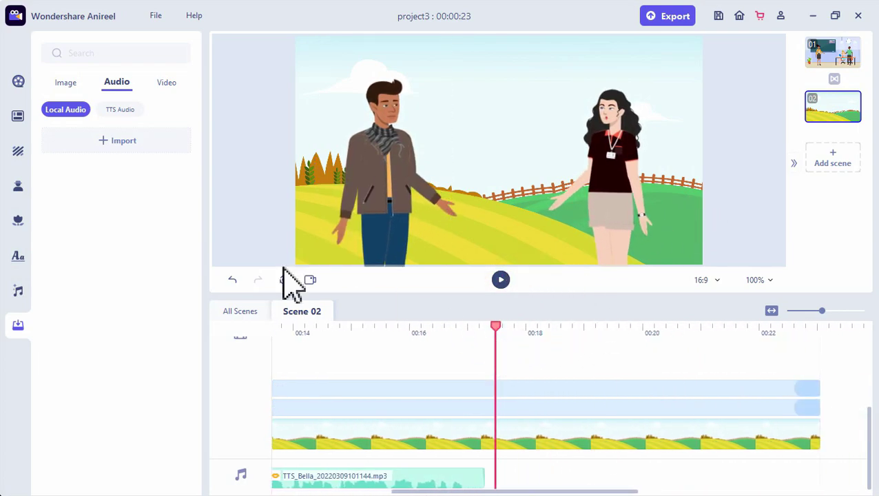
left_click(276, 163)
type("Okay, let's go order pizza!")
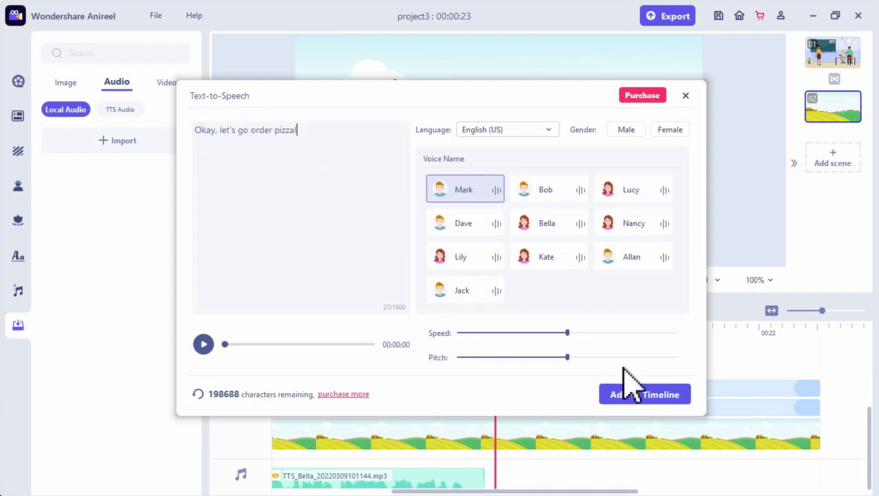
left_click(203, 345)
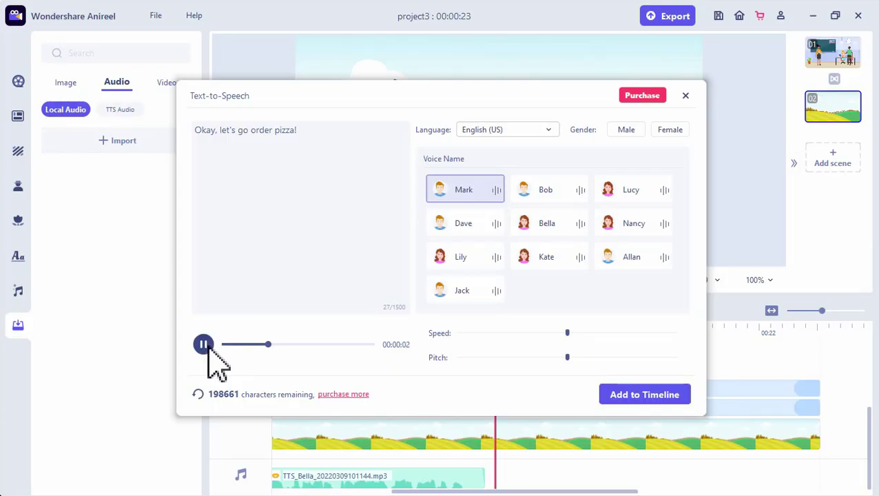
left_click(649, 393)
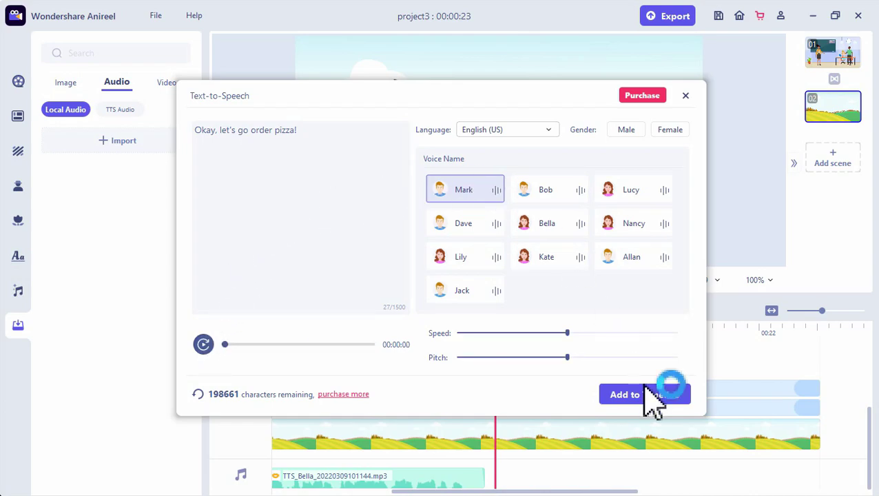
left_click(686, 96)
- Add a second lip-sync match to the man, using the audio clip TTS_Mark_20220309101242.mp3
left_click(404, 144)
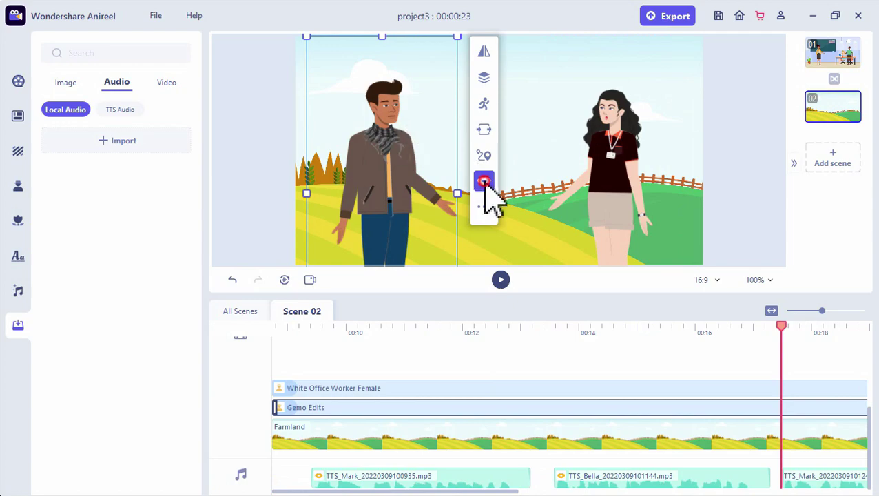
left_click(484, 182)
left_click(630, 209)
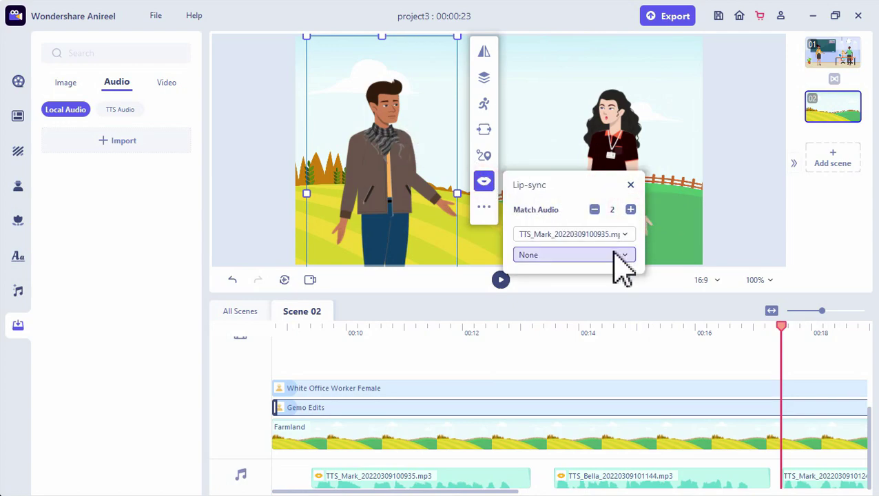
left_click(617, 256)
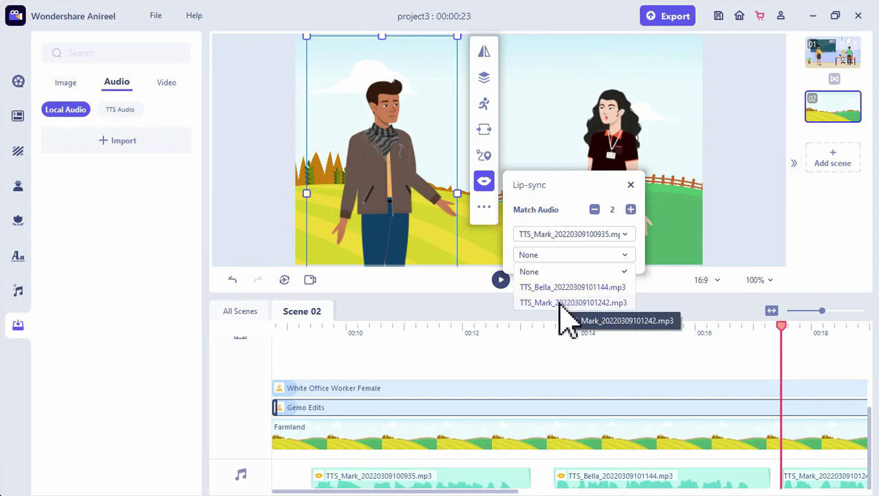
left_click(559, 303)
left_click(603, 303)
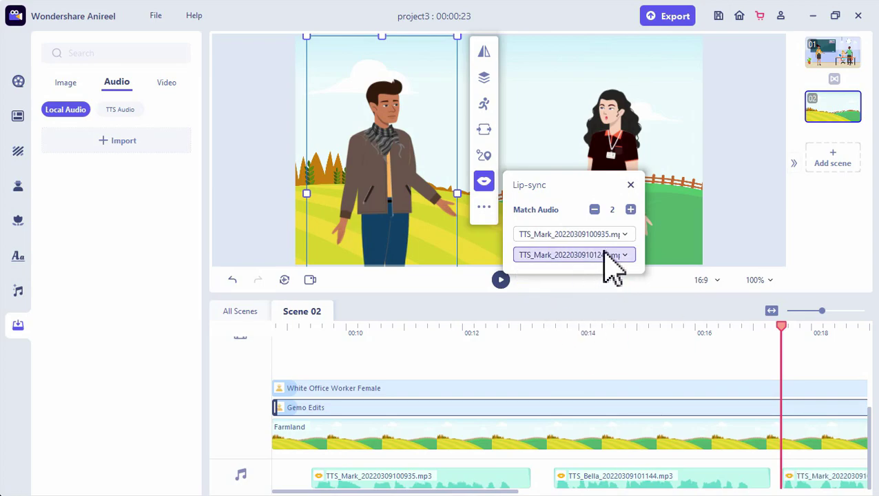
- Play the farmland conversation from the beginning of the scene through the last Mark line
left_click(368, 332)
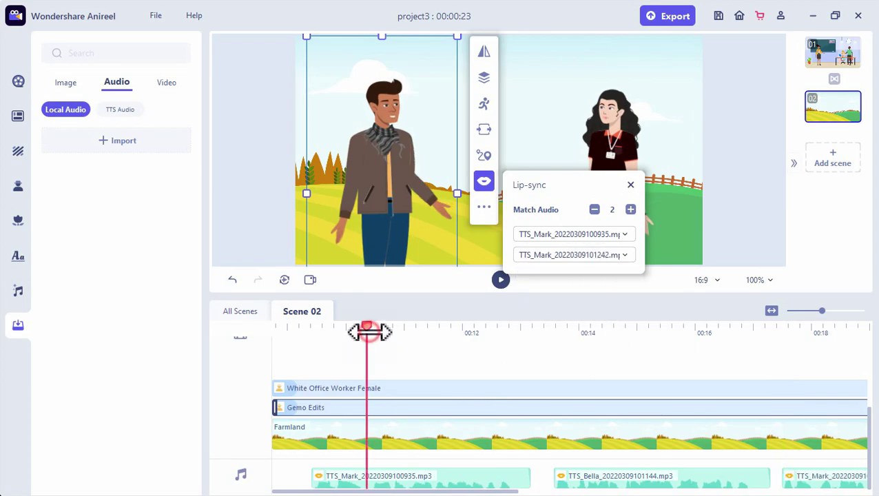
left_click_drag(367, 330, 253, 341)
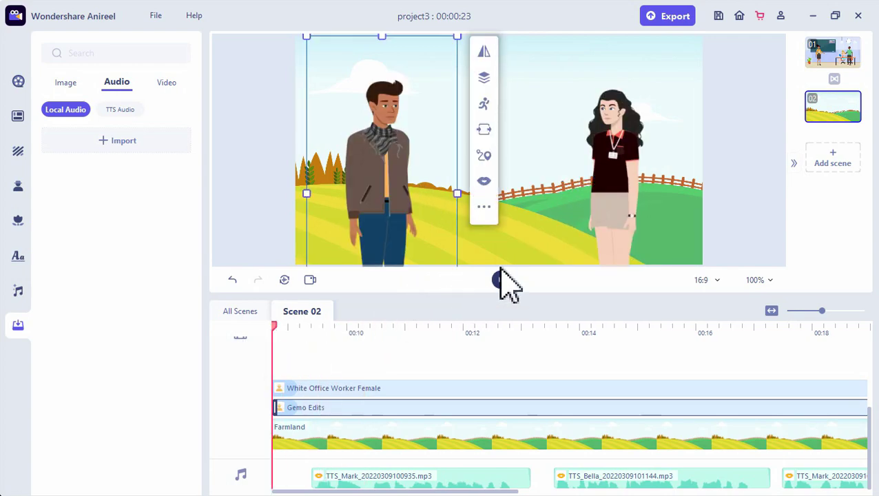
left_click(532, 172)
left_click(501, 280)
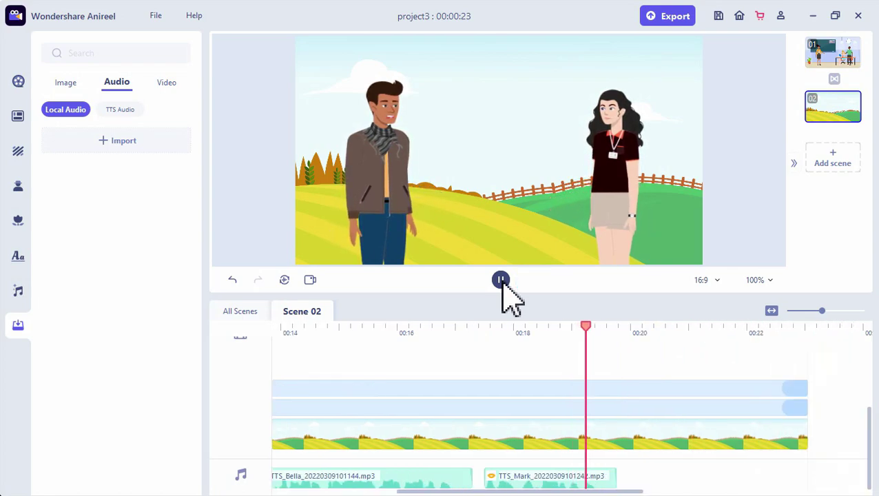
left_click(501, 280)
- Trim both characters and the Farmland background to end at 00:20, just after the last voice clip, and replay the scene
left_click(808, 403)
left_click_drag(805, 392, 640, 414)
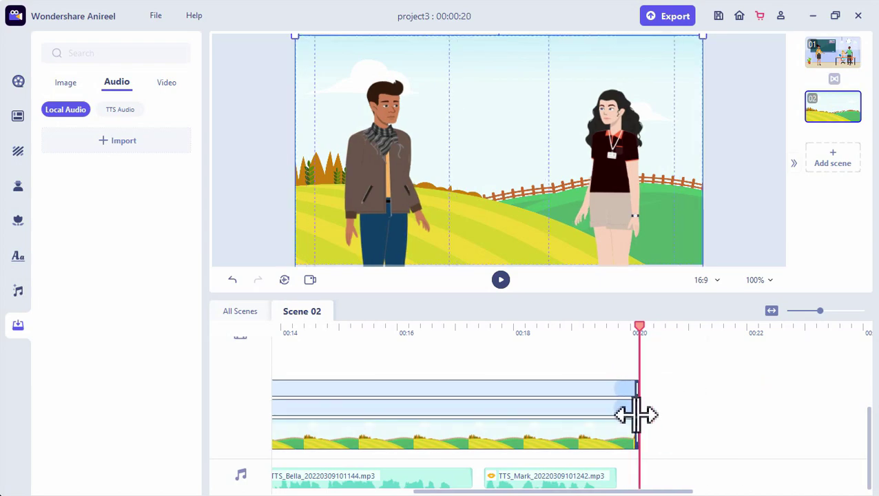
left_click(596, 332)
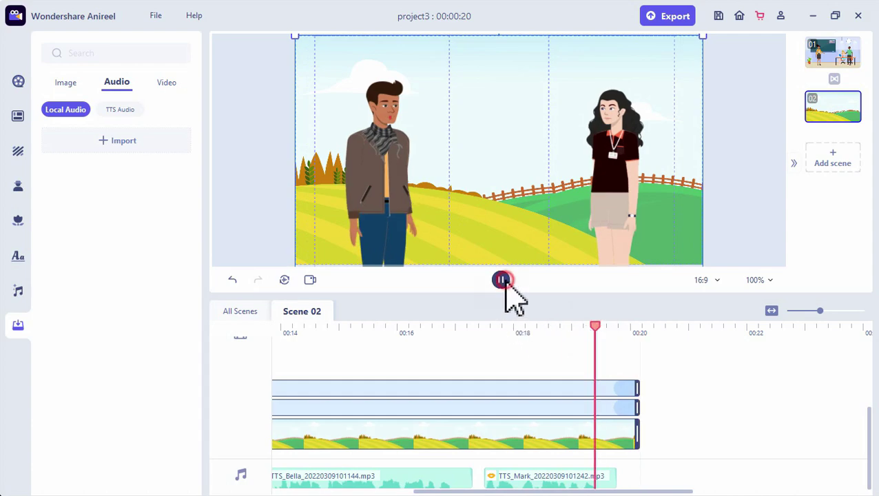
left_click(501, 280)
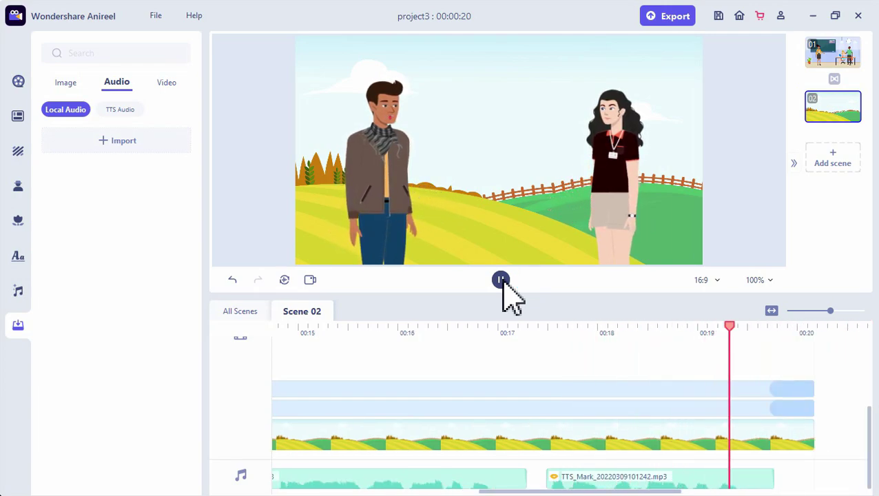
- Browse the prop and text libraries for assets that can be added to the scene
left_click(18, 184)
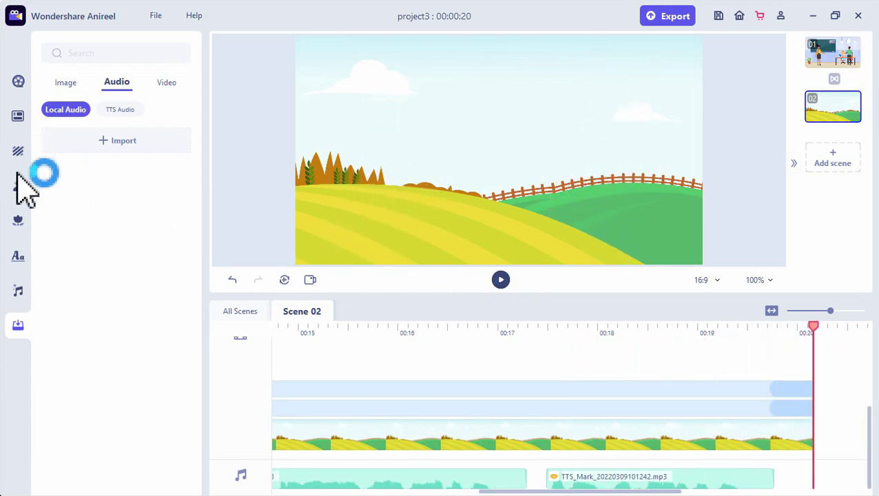
left_click(19, 220)
scroll(116, 166, "down", 10)
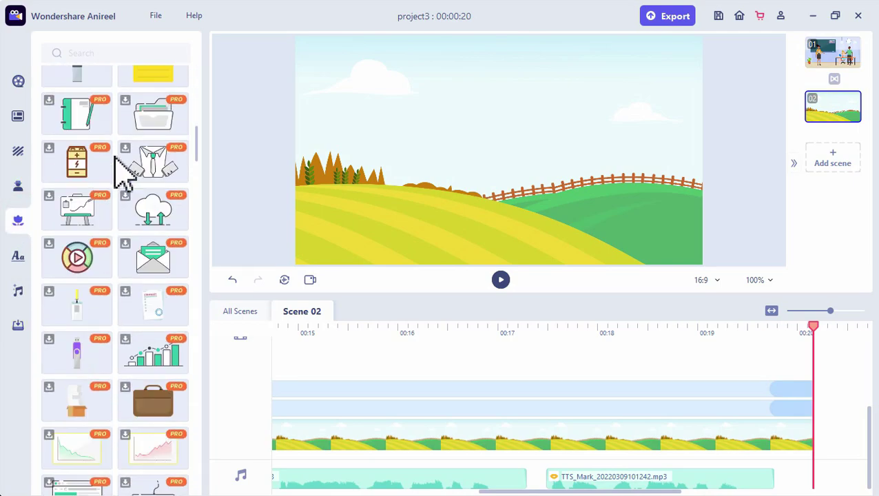
scroll(122, 175, "down", 10)
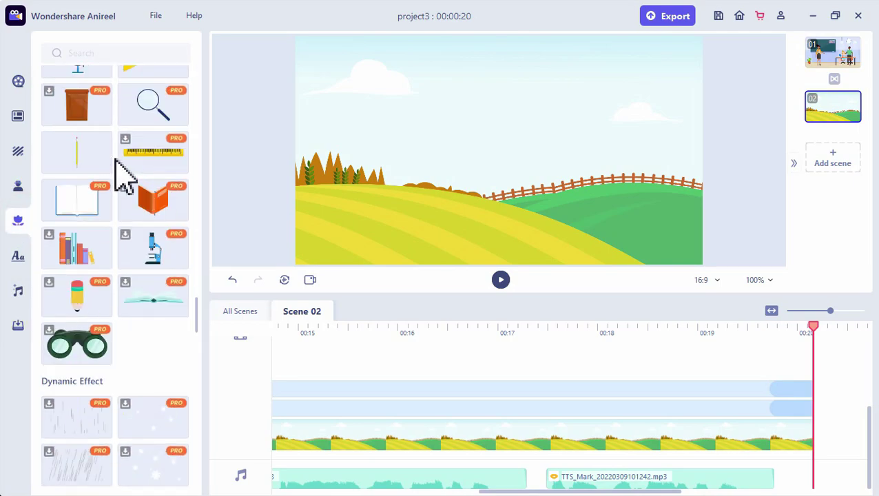
left_click(18, 260)
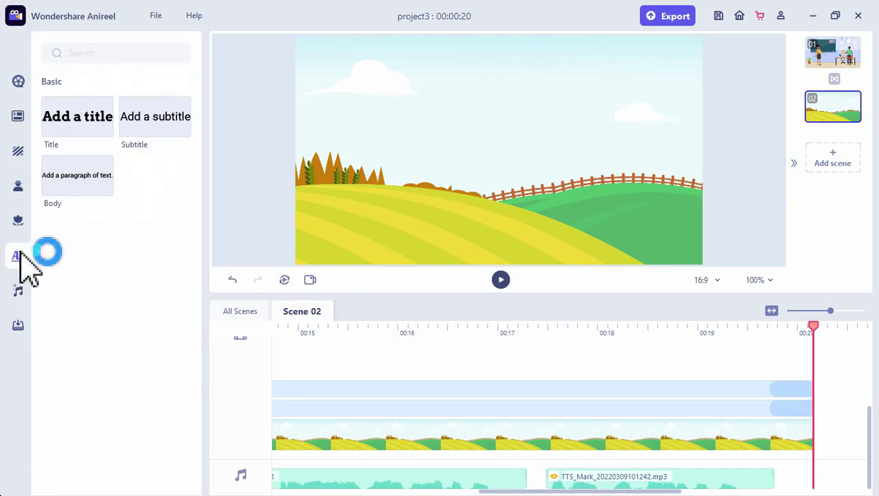
- Add the Yellow Ribbon - We Will Get There music track to the audio timeline from the start of the farmland scene
left_click(19, 293)
scroll(155, 248, "down", 10)
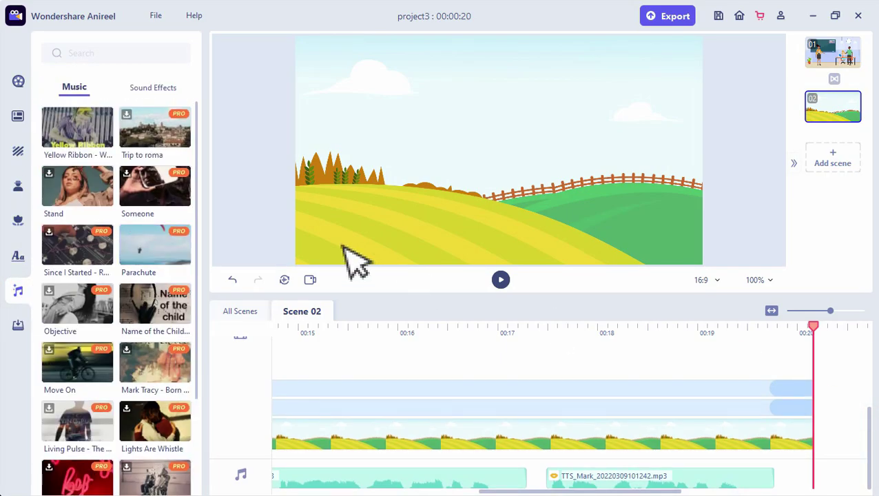
left_click_drag(74, 127, 277, 464)
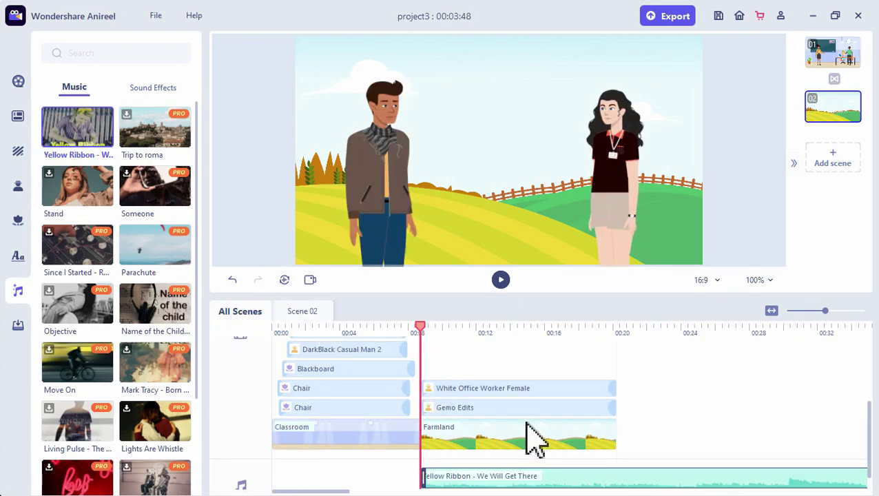
scroll(871, 427, "down", 1)
left_click_drag(303, 492, 334, 491)
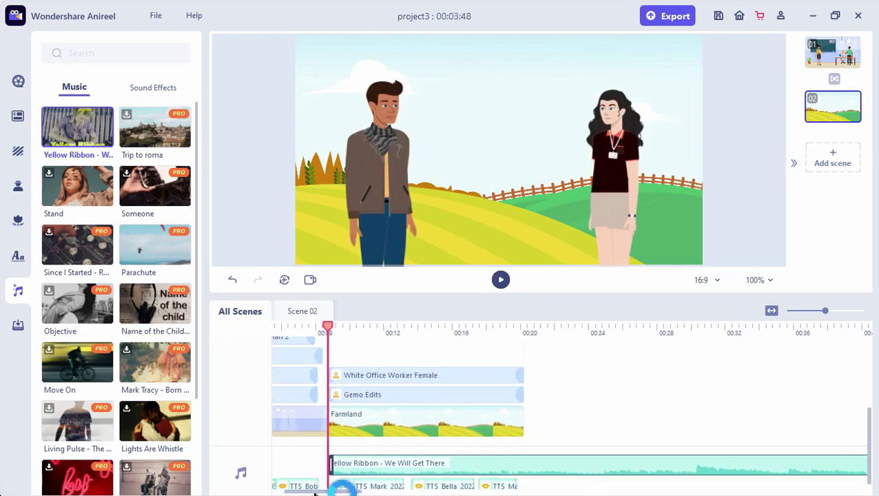
left_click(532, 471)
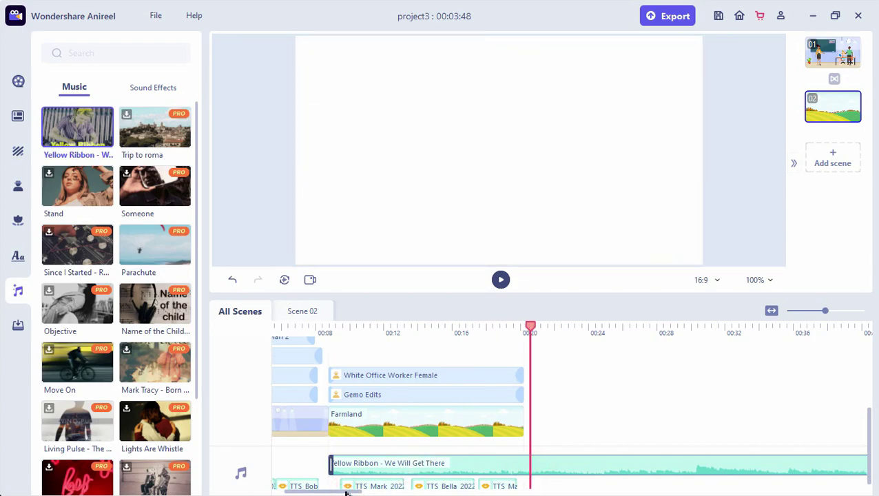
left_click_drag(346, 492, 353, 490)
left_click_drag(475, 323, 274, 359)
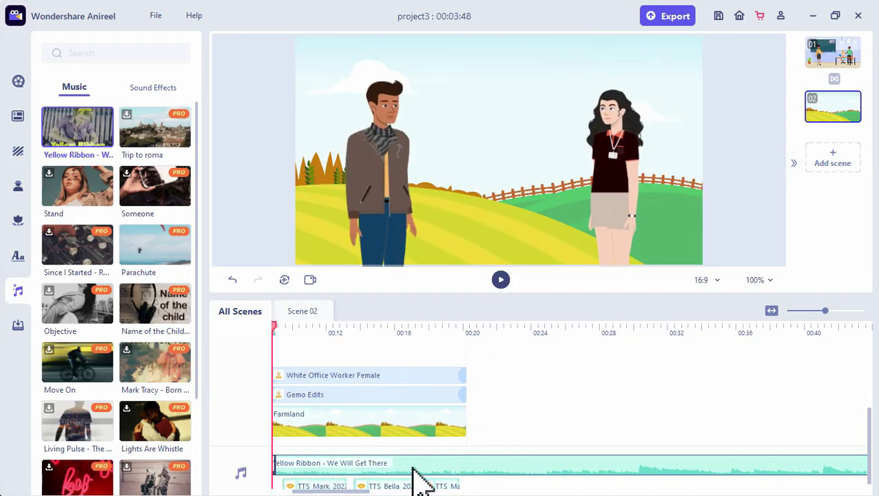
- Lower the volume of the Yellow Ribbon music clip to about 39%
right_click(416, 472)
left_click(448, 385)
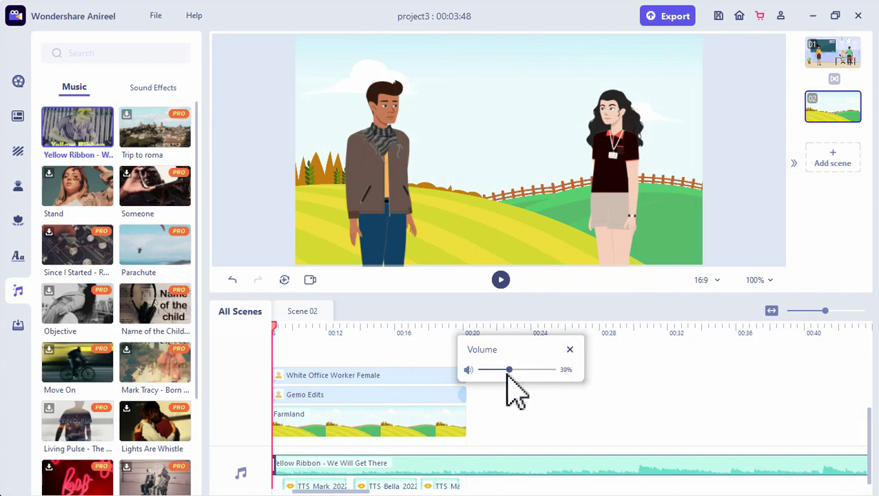
left_click_drag(505, 391, 506, 387)
left_click(571, 416)
left_click(574, 348)
- Trim the Yellow Ribbon music clip so it ends with the farmland scene at 00:20
left_click_drag(825, 311, 795, 314)
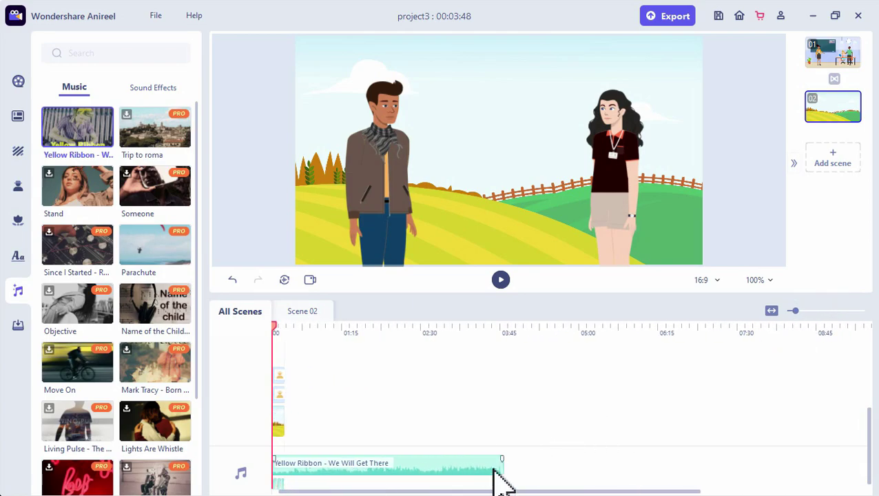
left_click_drag(501, 474, 291, 467)
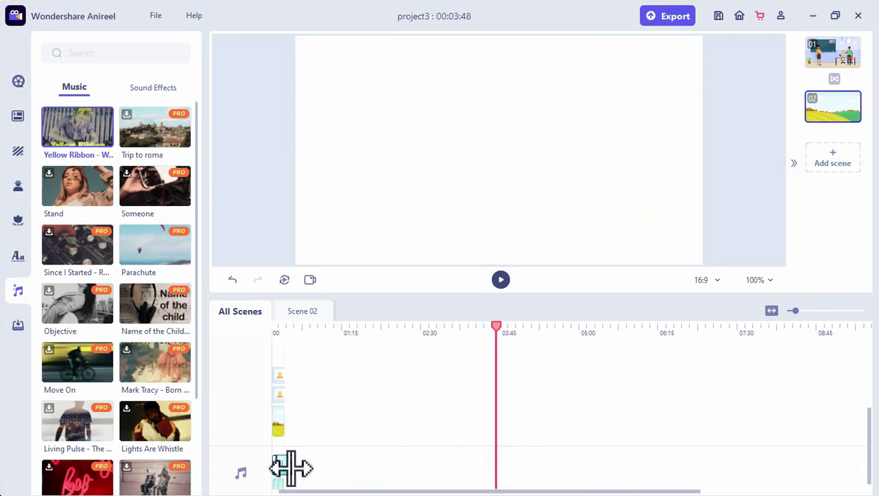
left_click(793, 311)
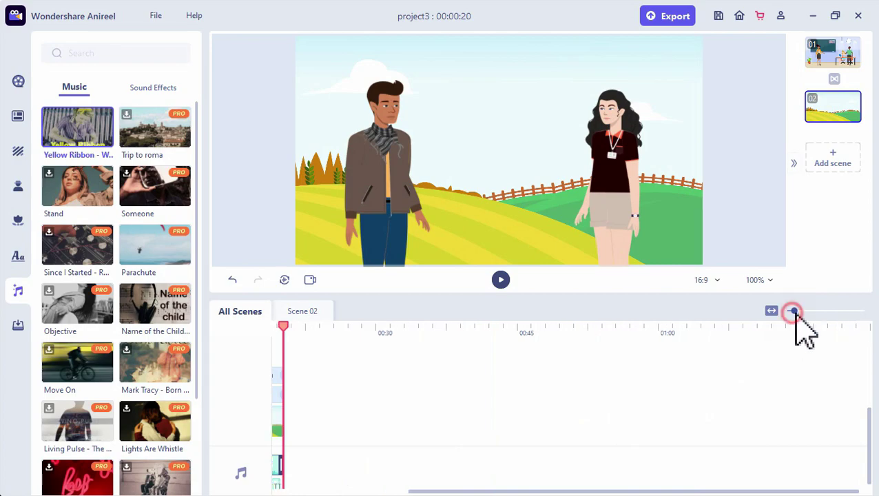
left_click_drag(794, 312, 823, 311)
left_click_drag(789, 491, 559, 491)
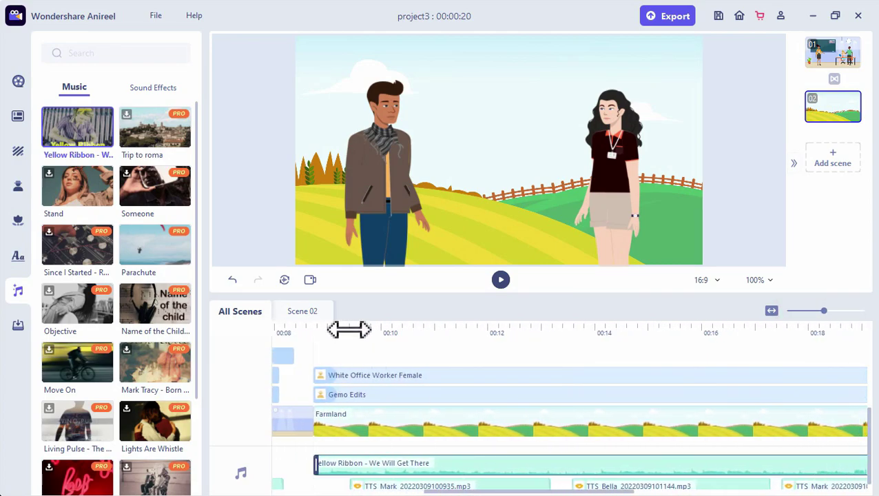
- Play the farmland scene from its start with the background music and return to the Scene 02 timeline
mouse_move(324, 329)
left_mouse_down()
mouse_move(318, 345)
mouse_move(314, 326)
left_mouse_up()
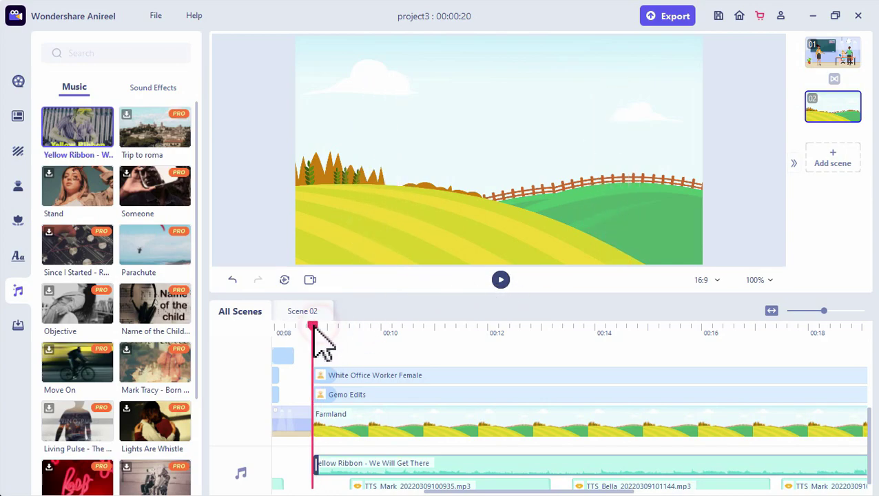
left_click(501, 281)
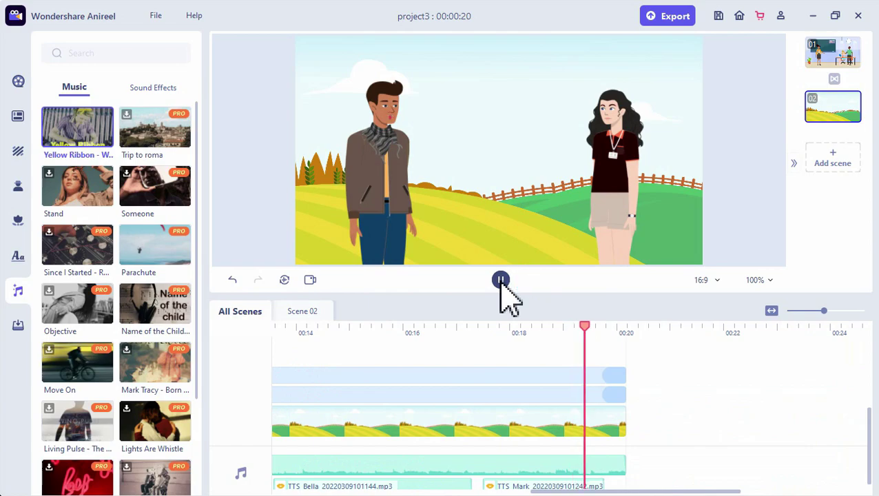
left_click(317, 314)
left_click(503, 316)
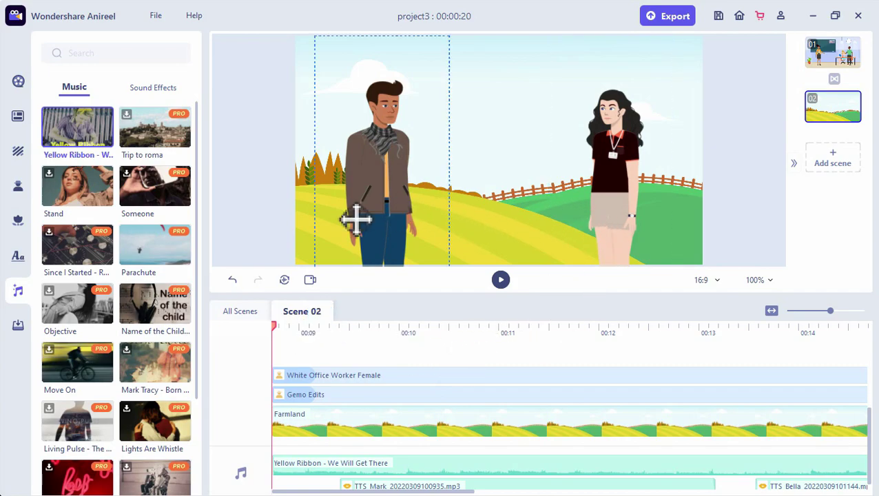
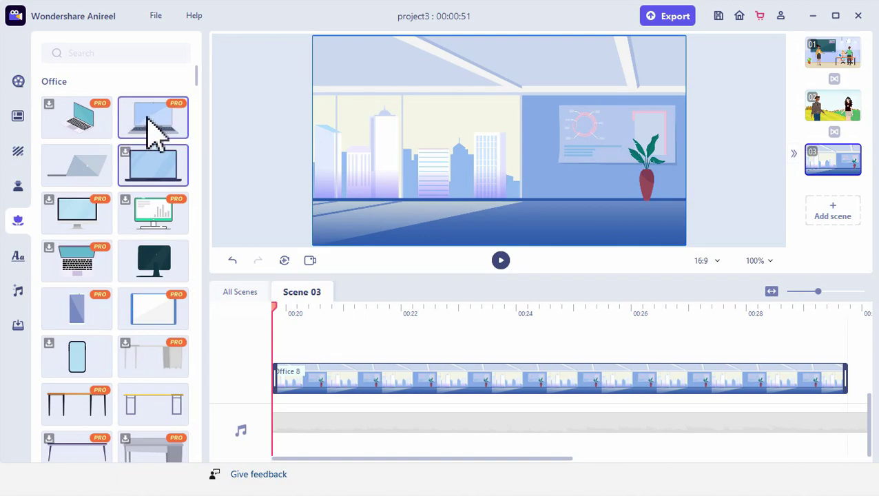
- Enlarge the laptop prop slightly and centre it in front of the office background
left_click_drag(545, 144, 526, 131)
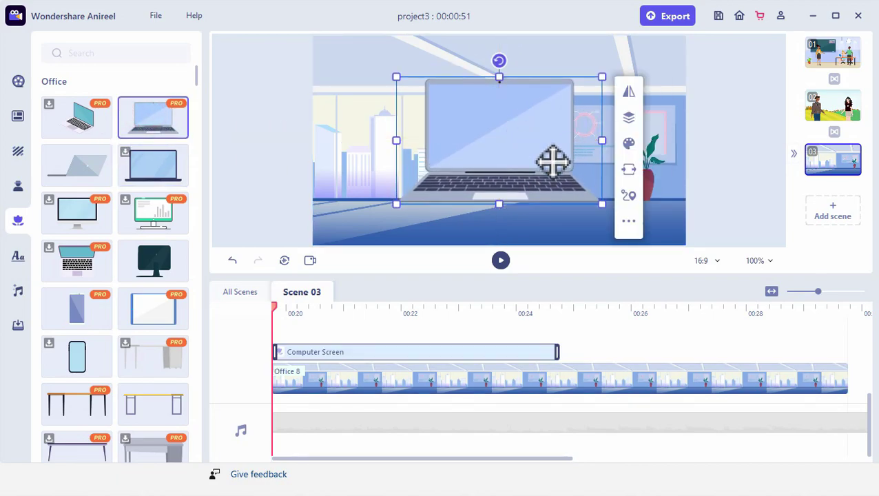
left_click_drag(597, 201, 617, 210)
left_click_drag(563, 171, 526, 128)
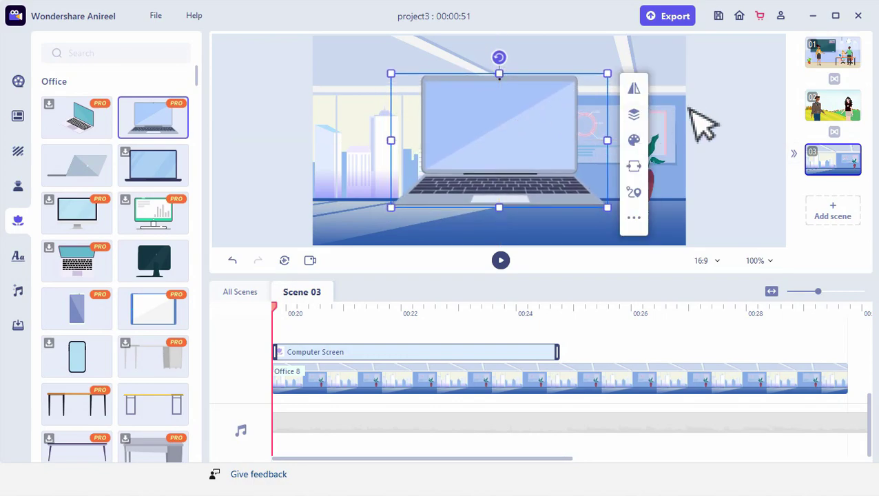
left_click(713, 110)
- Add the Lightbulb prop and place it in the upper middle of the laptop's screen
scroll(148, 185, "down", 15)
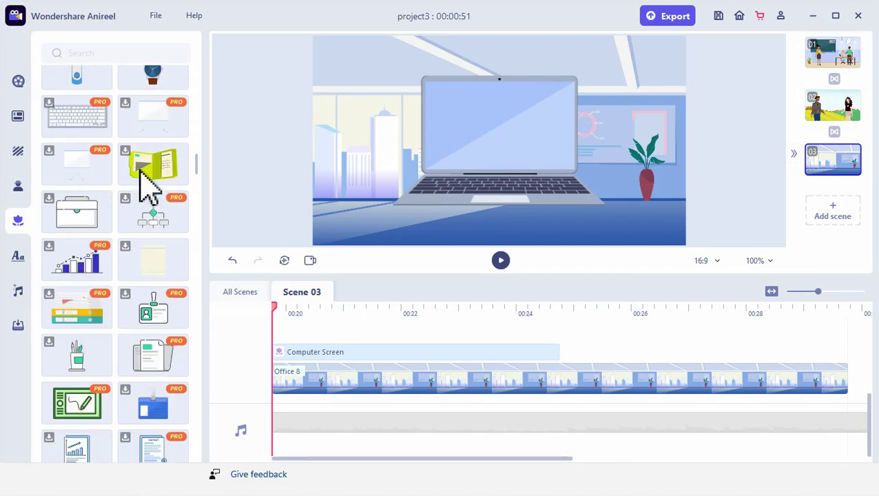
scroll(147, 185, "down", 15)
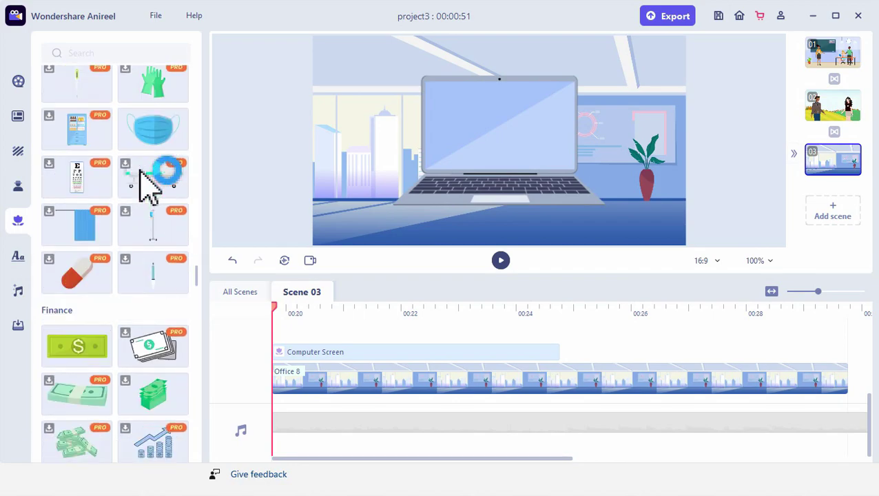
scroll(148, 185, "down", 15)
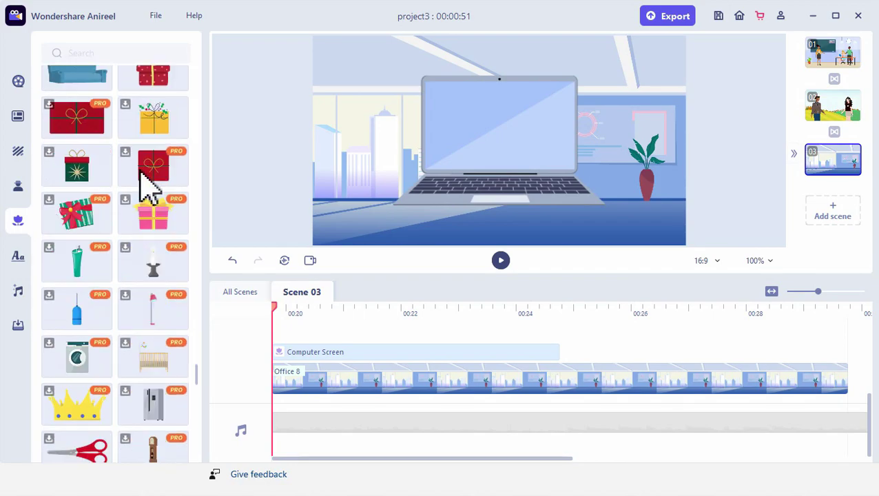
scroll(147, 185, "down", 15)
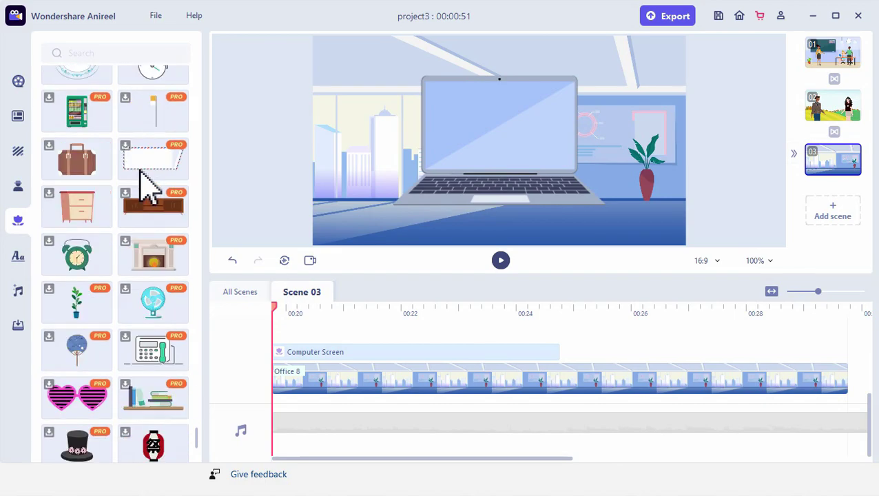
left_click_drag(150, 365, 499, 121)
left_click_drag(526, 153, 500, 103)
left_click(726, 151)
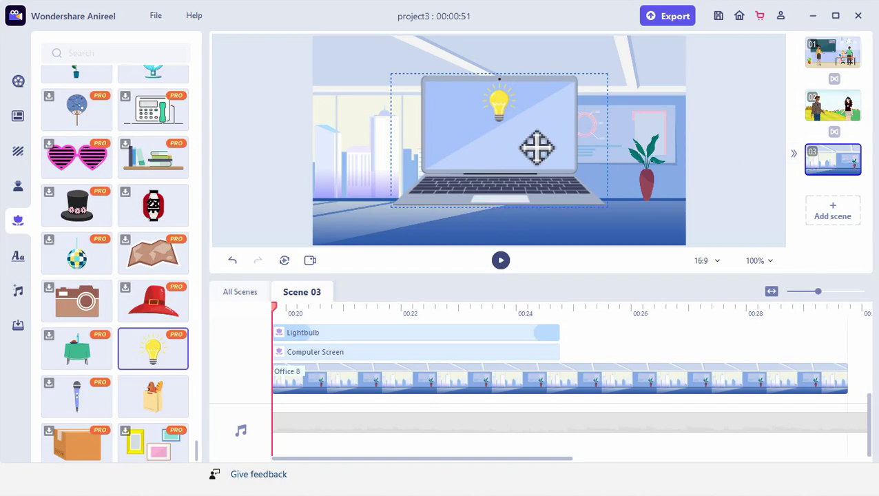
- Add a title to the office scene reading "Thank you for watching!" on two lines
left_click(18, 257)
left_click_drag(383, 148, 467, 154)
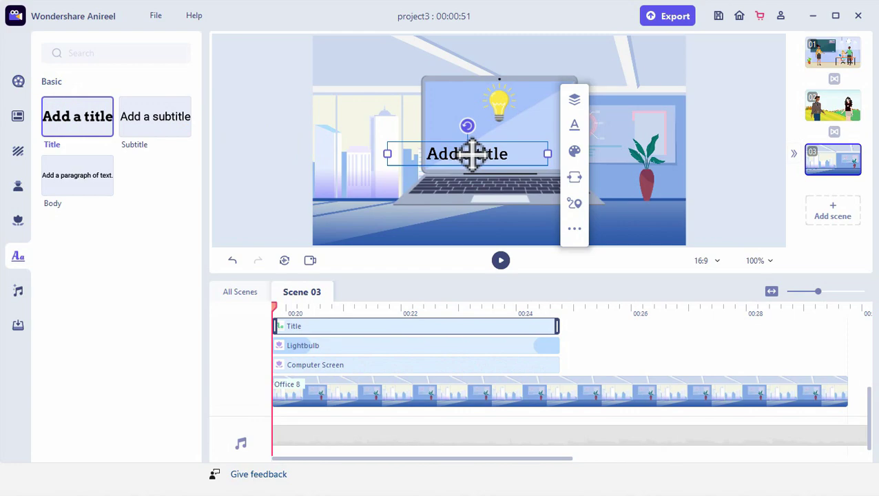
double_click(473, 154)
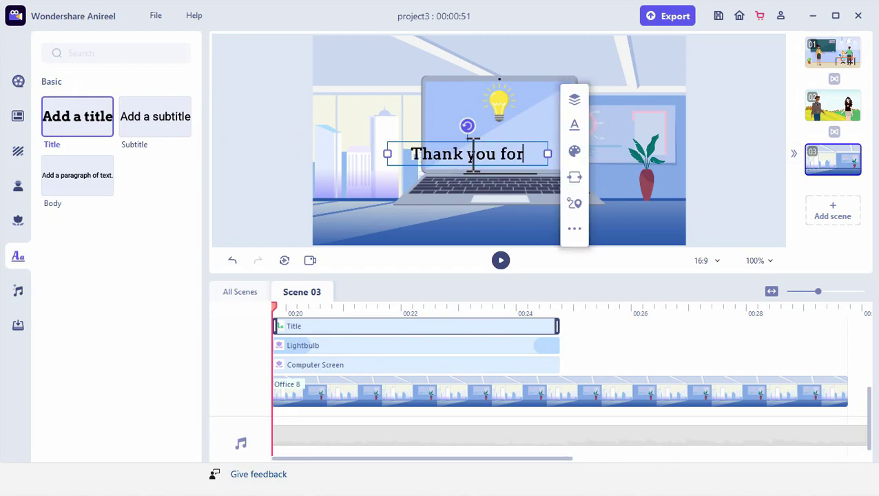
type("Thank you")
key("Return")
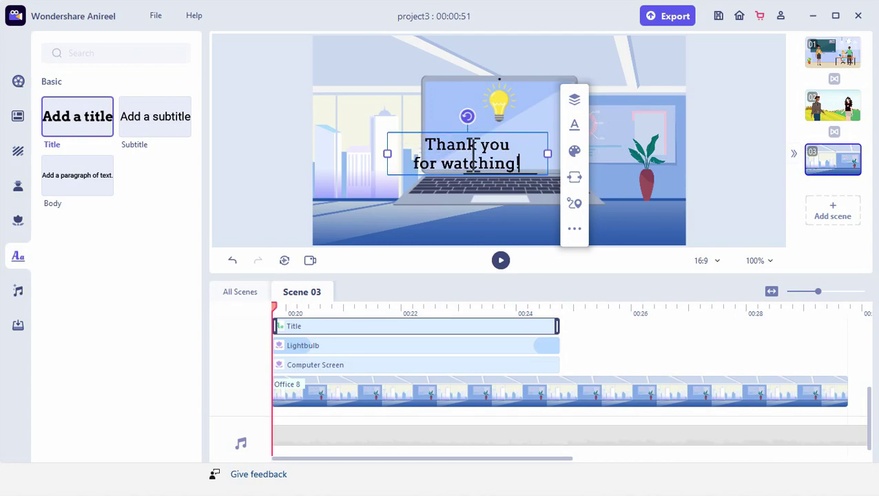
- Centre the title below the lightbulb and narrow its text box to fit the laptop's screen
left_click_drag(492, 135, 522, 131)
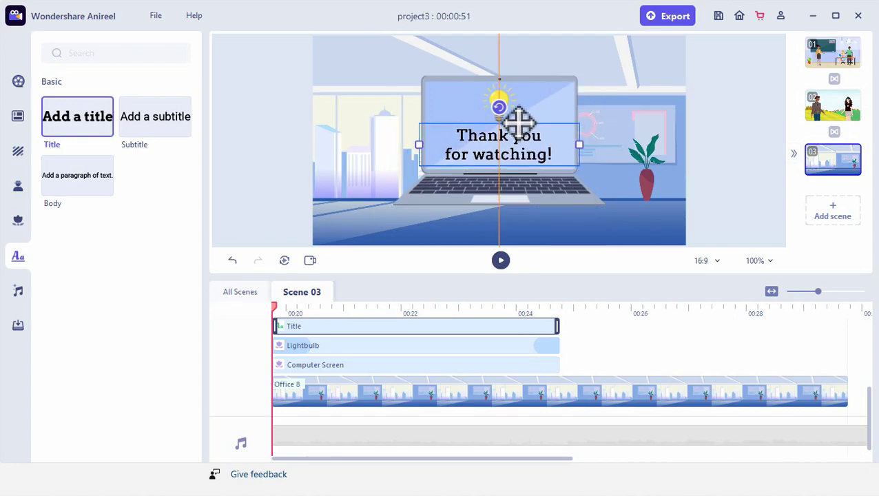
left_click_drag(421, 145, 423, 146)
left_click_drag(580, 144, 572, 143)
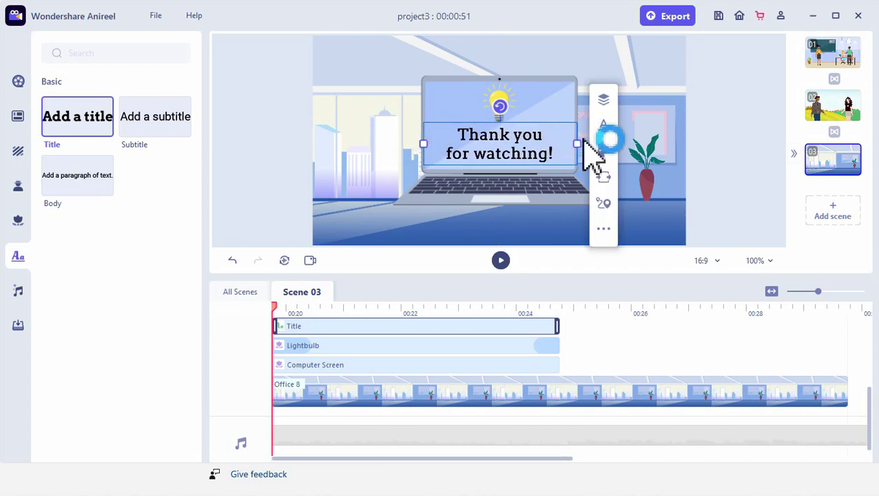
- Apply an enter effect and an exit effect to the title
left_click(603, 177)
left_click(700, 207)
left_click(690, 271)
left_click(697, 233)
left_click(689, 296)
- Change the title's font to Nunito-Black
left_click(604, 125)
left_click(698, 149)
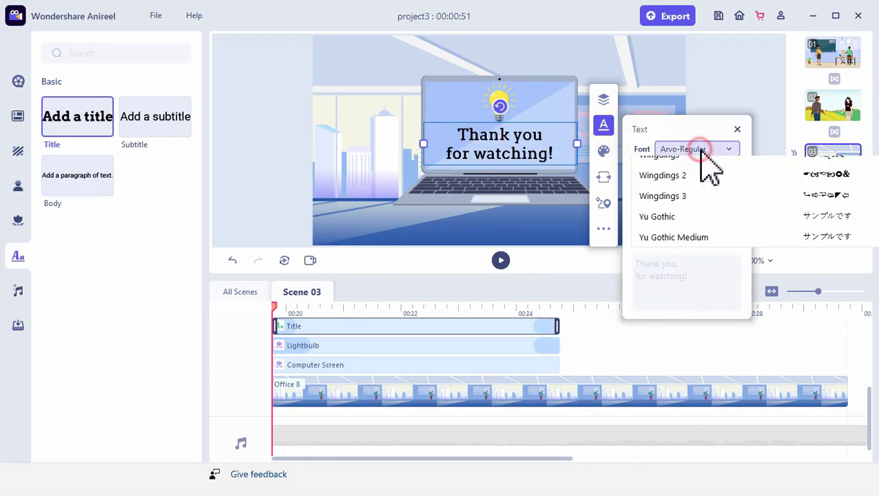
scroll(778, 286, "down", 3)
scroll(772, 273, "down", 5)
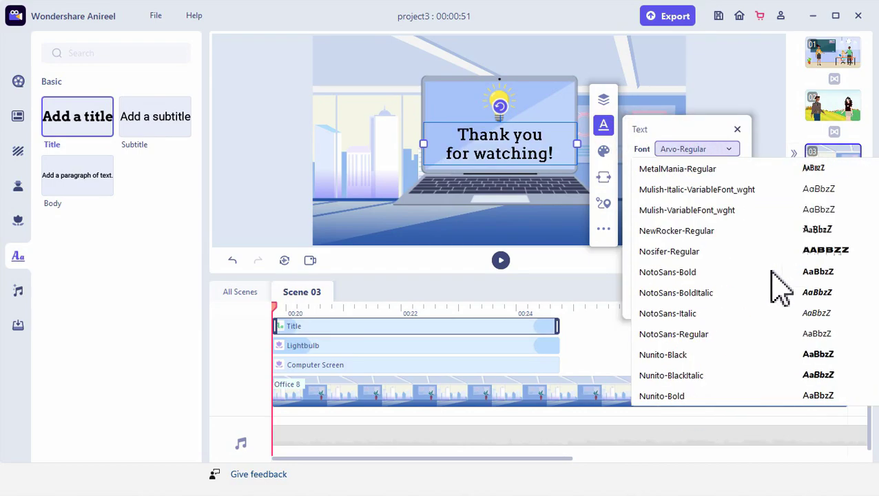
left_click(721, 271)
left_click(803, 353)
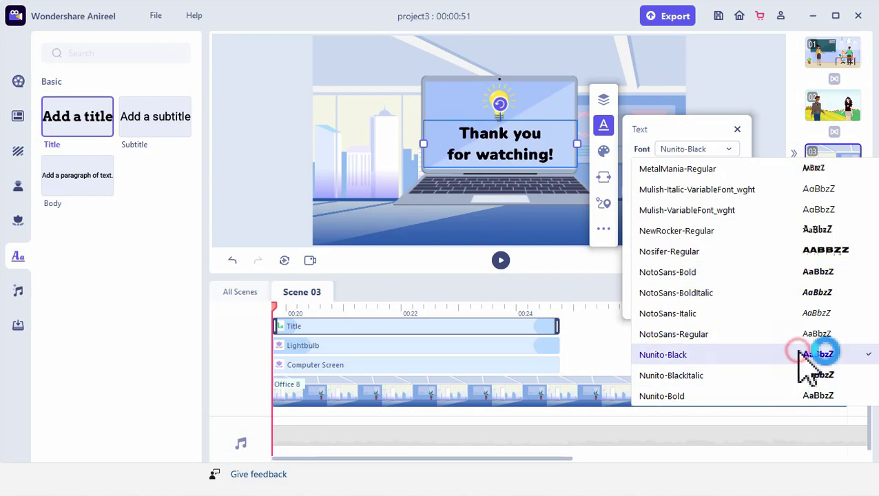
- Try several palette colours on the title and settle on dark grey
left_click(604, 151)
left_click(675, 219)
left_click(675, 187)
left_click(735, 218)
left_click(721, 219)
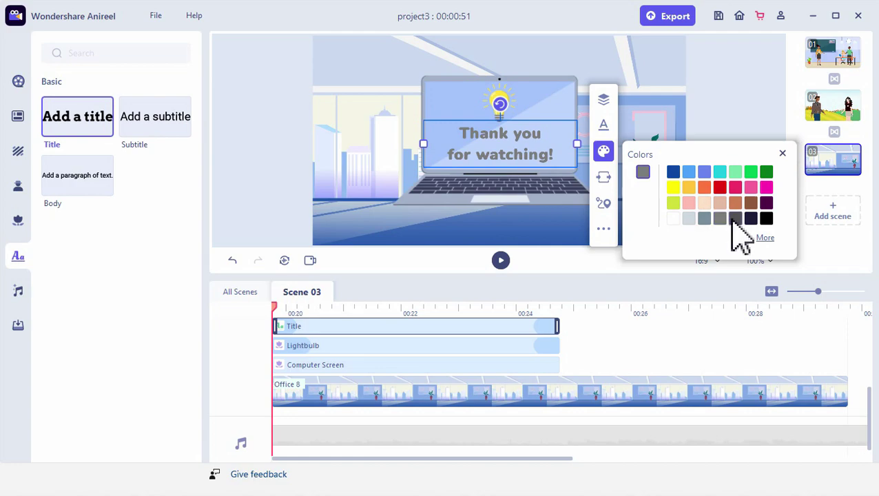
left_click(734, 219)
left_click(754, 98)
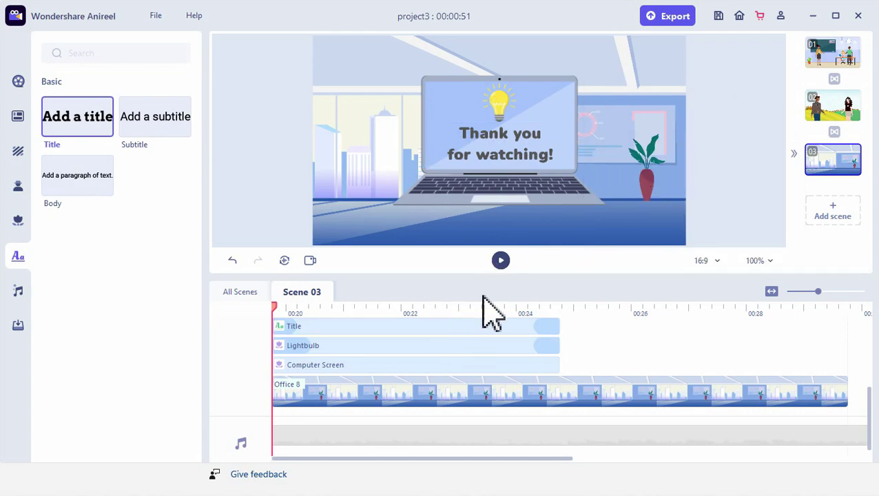
- Apply an enter effect and an exit effect to the laptop
left_click(548, 193)
left_click(634, 166)
left_click(732, 197)
left_click(714, 243)
left_click(725, 221)
left_click(725, 271)
left_click(742, 145)
- Play the office scene to check the effects and place the playhead at the end of the title clip
left_click(500, 260)
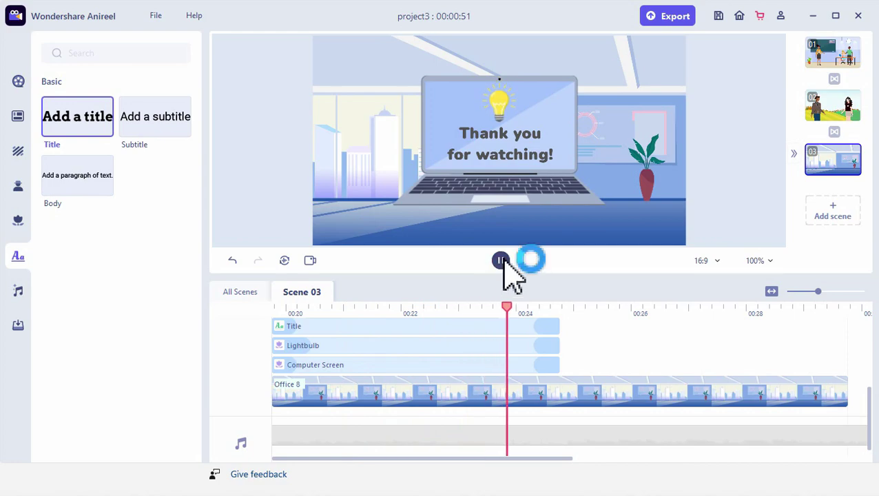
left_click(501, 260)
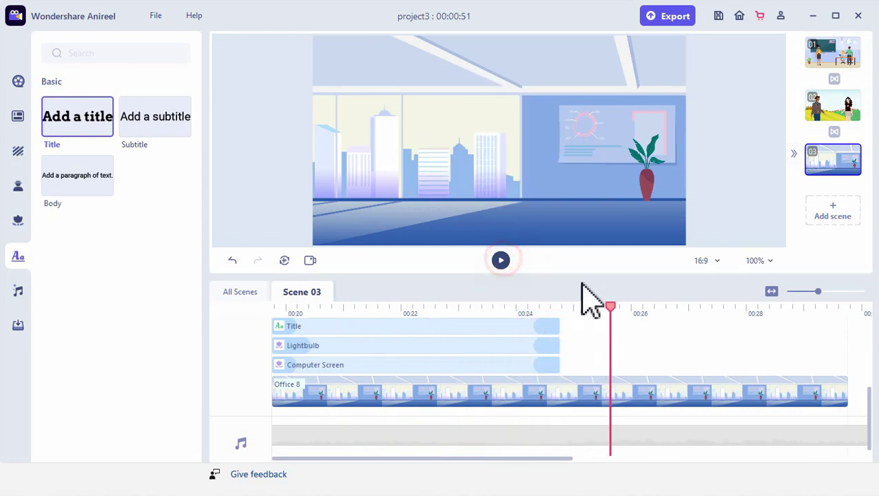
left_click_drag(610, 304, 569, 306)
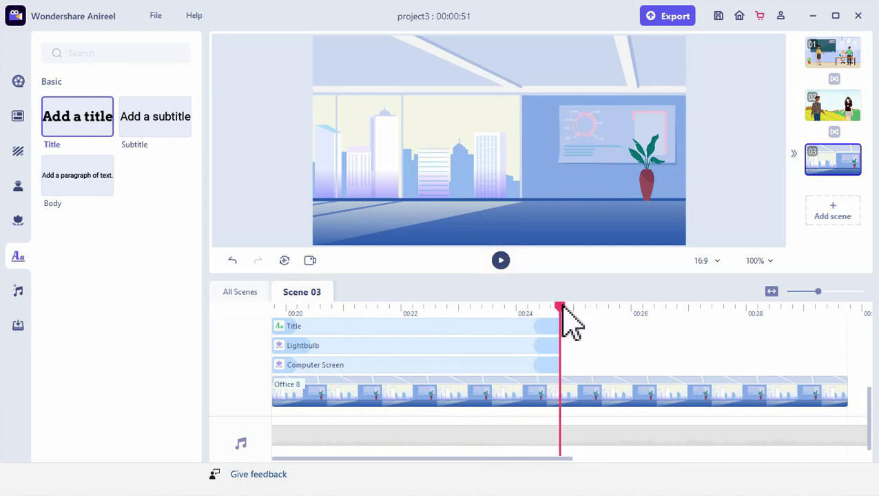
- Import the anireel-logo image from the Downloads folder into the project's media
left_click(216, 269)
left_click(18, 326)
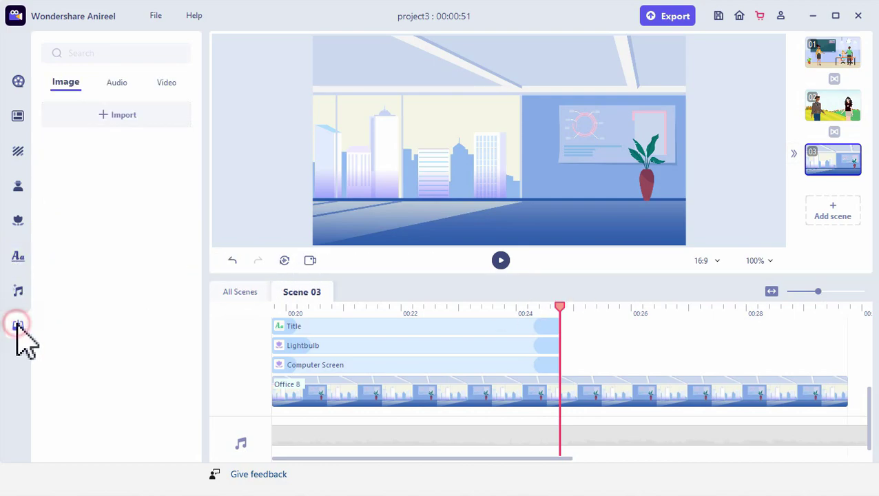
left_click(103, 117)
left_click(183, 142)
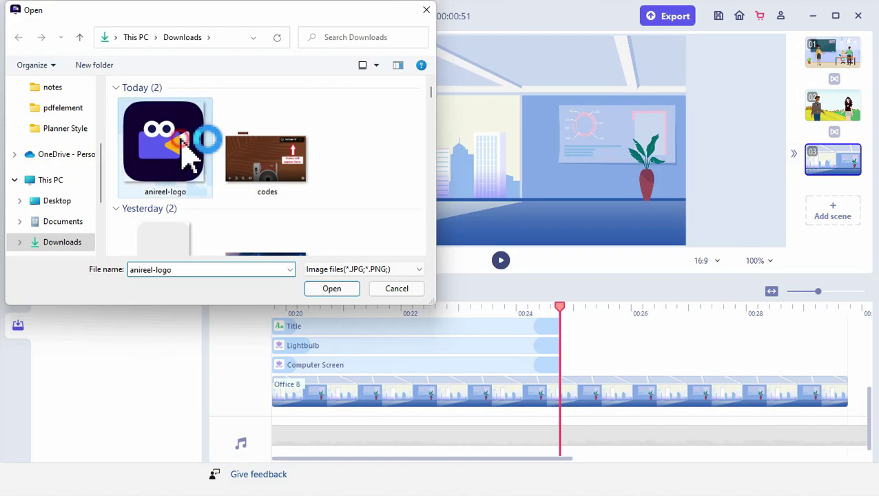
left_click(183, 137)
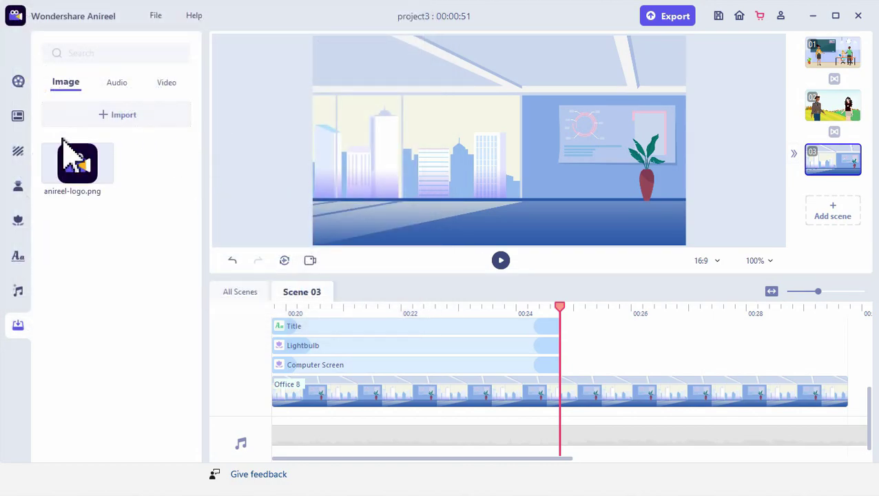
- Add the imported logo image to the scene after the title clip, resize it and centre it on the canvas
left_click_drag(82, 178, 463, 126)
left_click_drag(501, 160, 516, 172)
left_click_drag(467, 123, 512, 147)
left_click(701, 147)
- Set both the enter and exit effects of the logo image to Pop
left_click(526, 139)
left_click(589, 176)
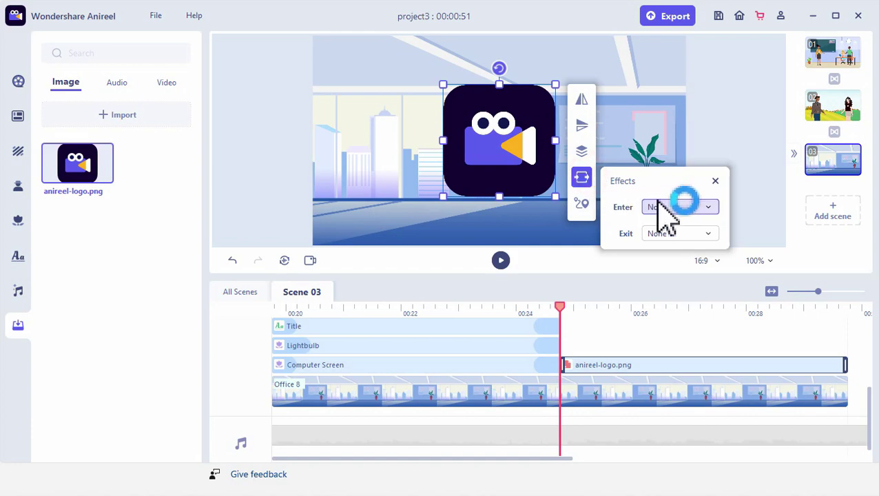
left_click(678, 200)
left_click(680, 265)
left_click(675, 233)
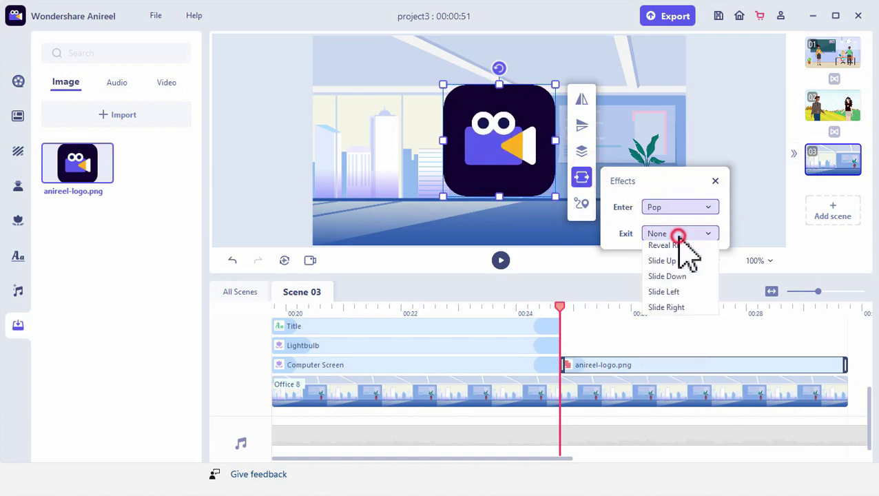
left_click(675, 296)
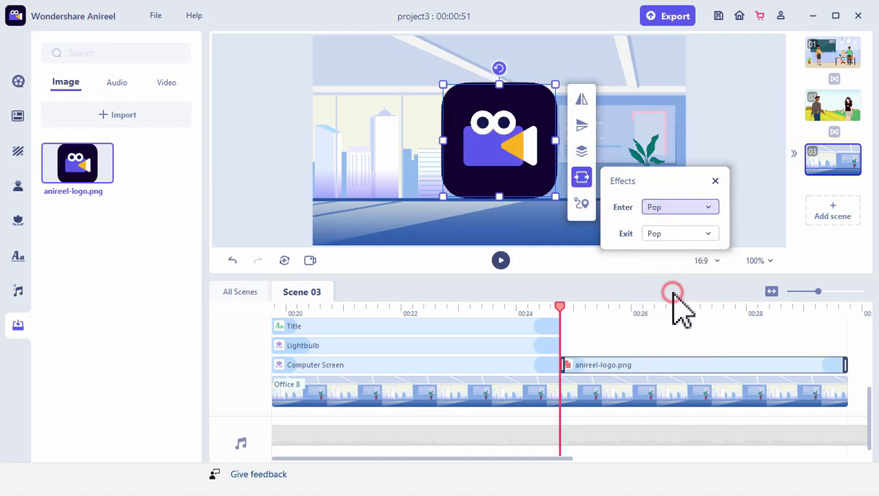
left_click(740, 162)
- Play the office scene from its start to check the title and logo animations
left_click_drag(564, 309, 272, 323)
left_click(501, 261)
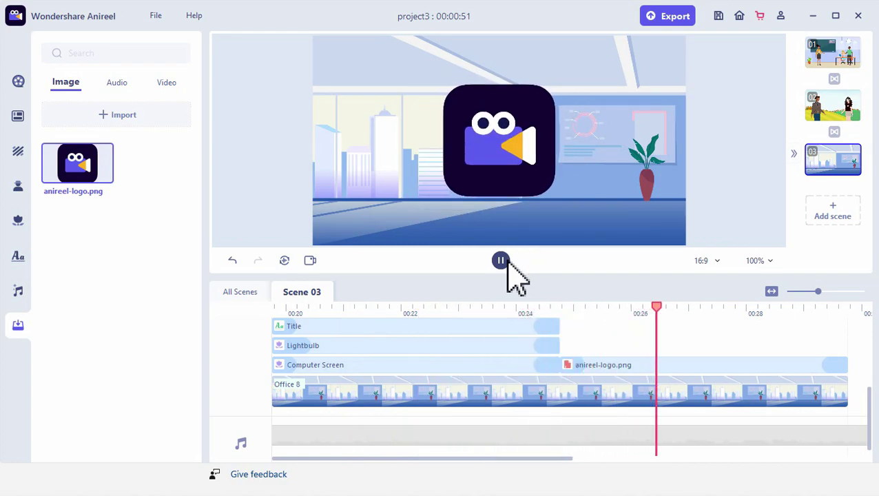
left_click(509, 261)
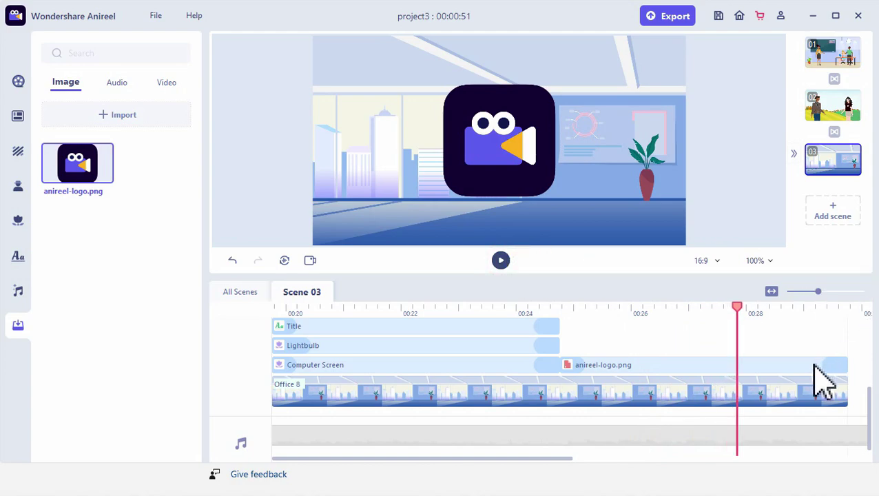
- Shorten the logo clip to end shortly after 00:28 and play the end of the scene
left_click_drag(847, 368, 770, 369)
left_click(696, 314)
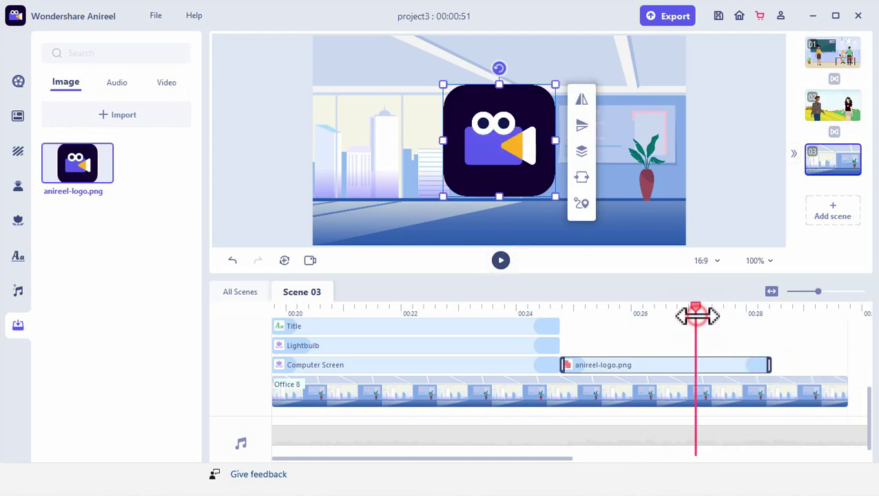
left_click(500, 261)
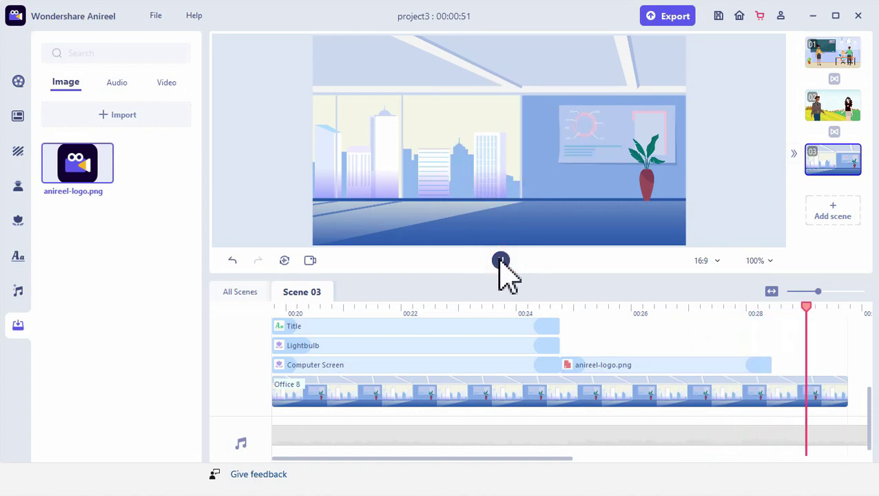
left_click(500, 261)
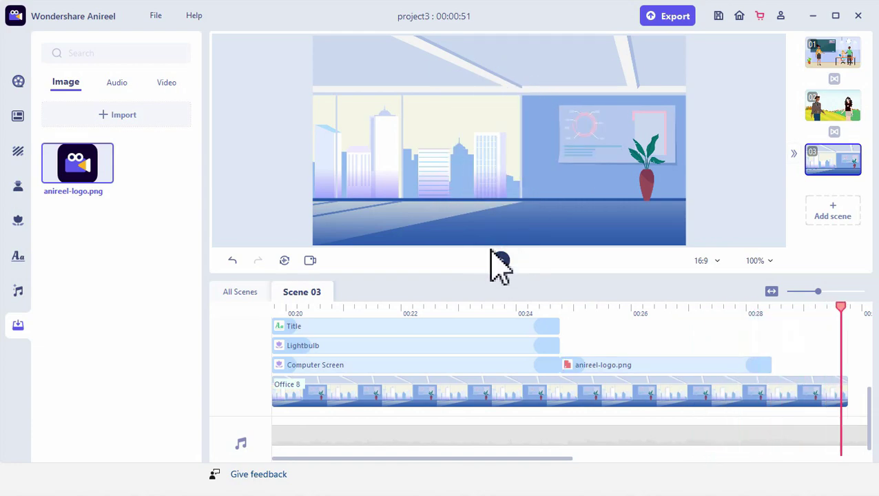
- In the timeline of all scenes, move the Yellow Ribbon music clip to start at 00:00
left_click(243, 292)
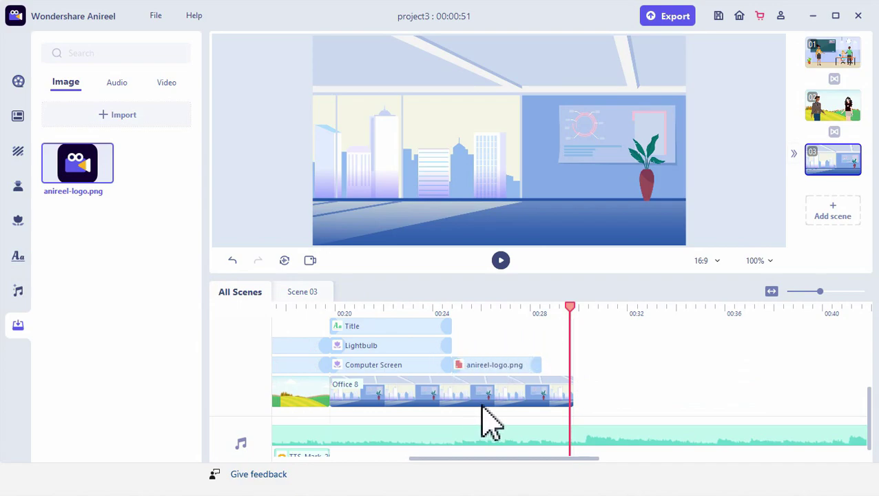
scroll(444, 400, "up", 2)
scroll(476, 435, "down", 2)
left_click_drag(519, 460, 369, 459)
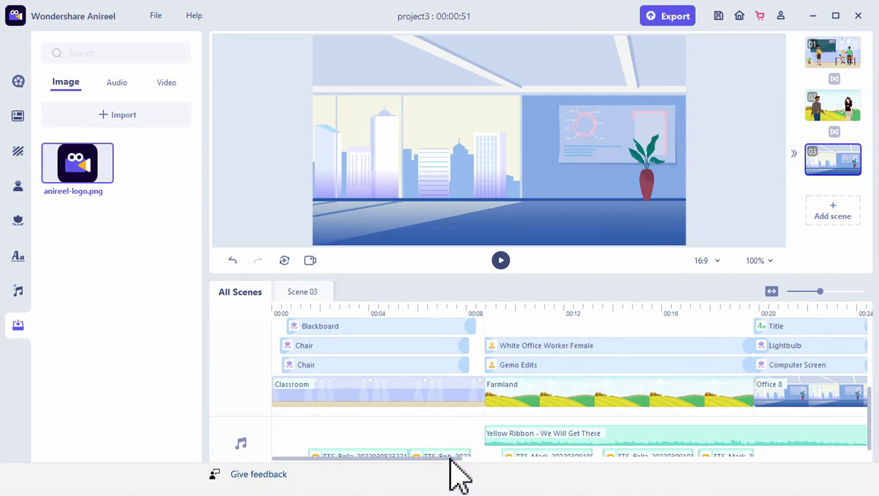
left_click(653, 435)
left_click_drag(668, 441, 462, 445)
left_click(204, 327)
- Play the complete video from the beginning with the system volume raised to check all three scenes and the music
key("space")
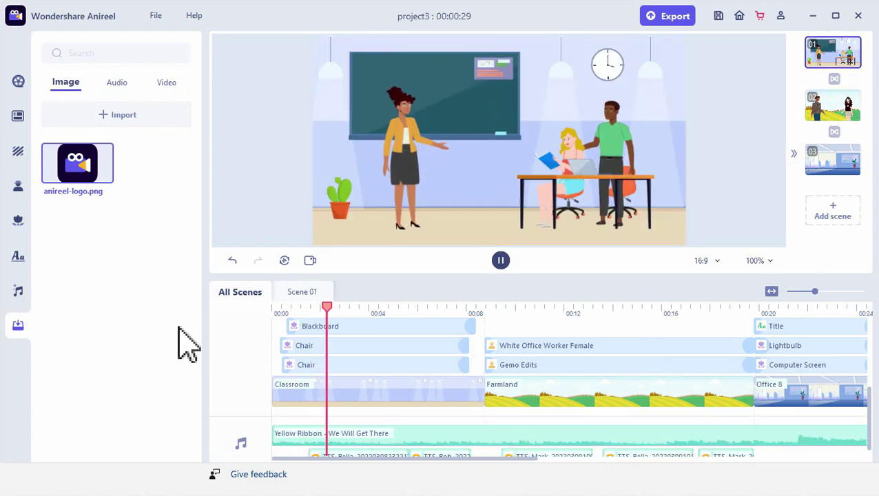
key("XF86AudioRaiseVolume")
key("XF86AudioRaiseVolume")
key("XF86AudioRaiseVolume")
key("XF86AudioRaiseVolume")
key("XF86AudioRaiseVolume")
key("XF86AudioRaiseVolume")
key("XF86AudioRaiseVolume")
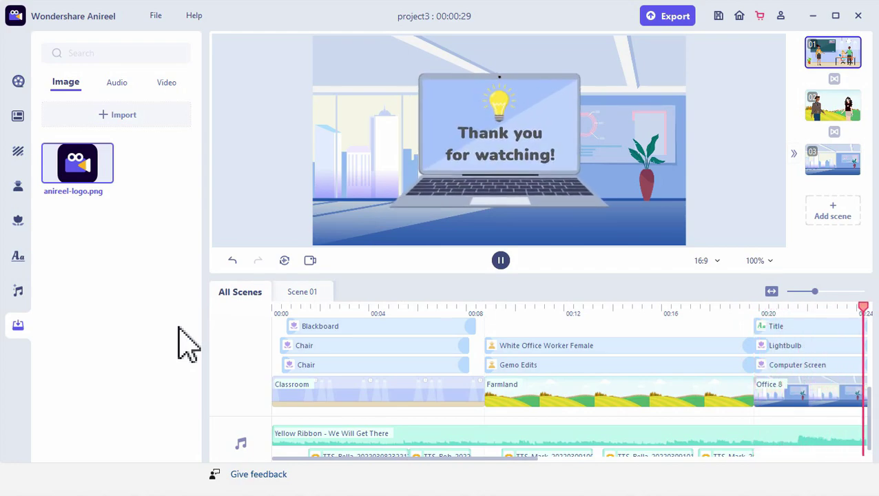
- Export the video to the PC as project3 in MP4 format at 1920x1080
left_click(178, 329)
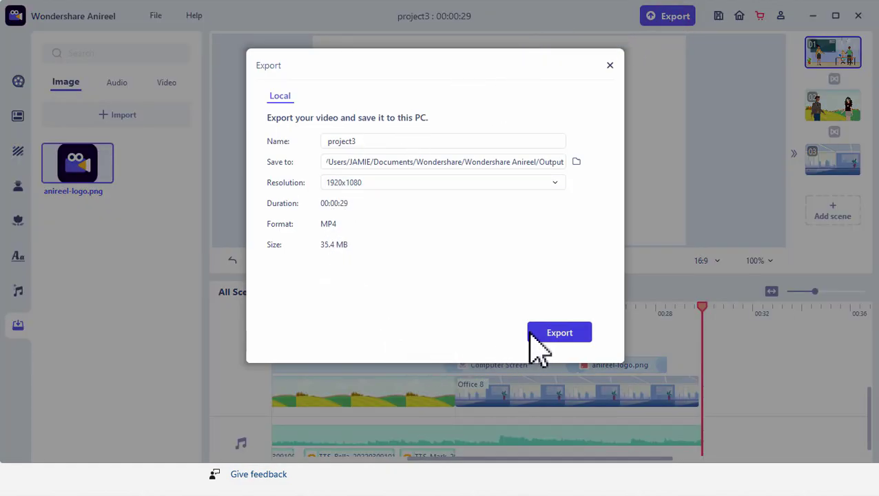
left_click(536, 335)
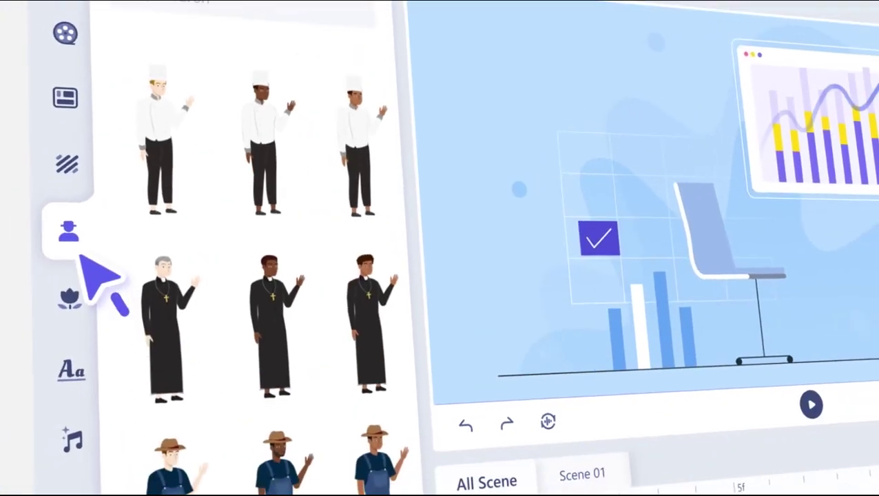
left_click(103, 293)
left_click(374, 370)
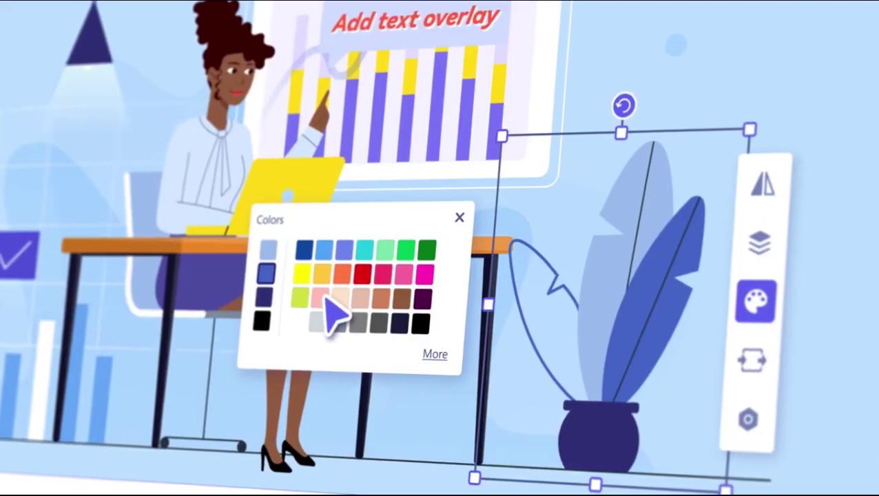
left_click(322, 298)
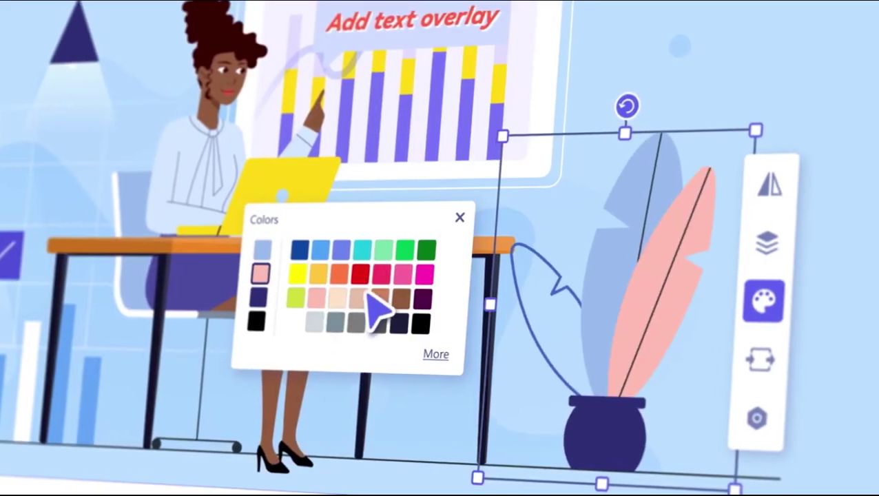
left_click(384, 275)
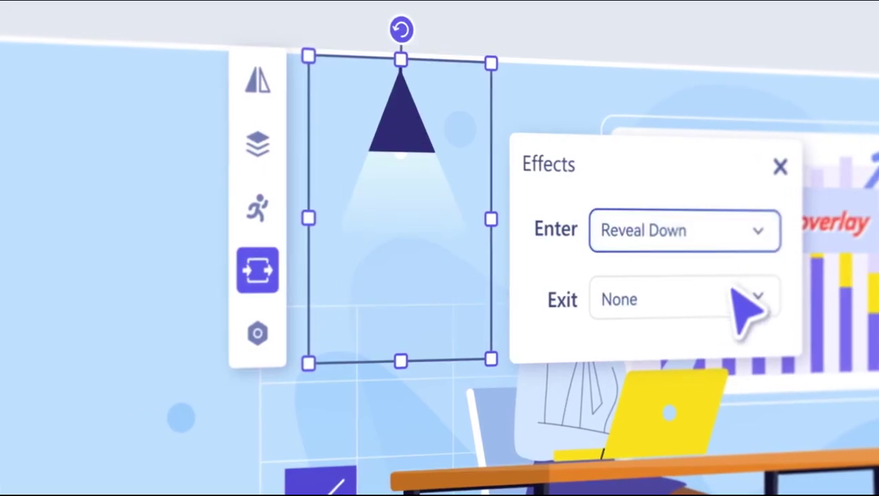